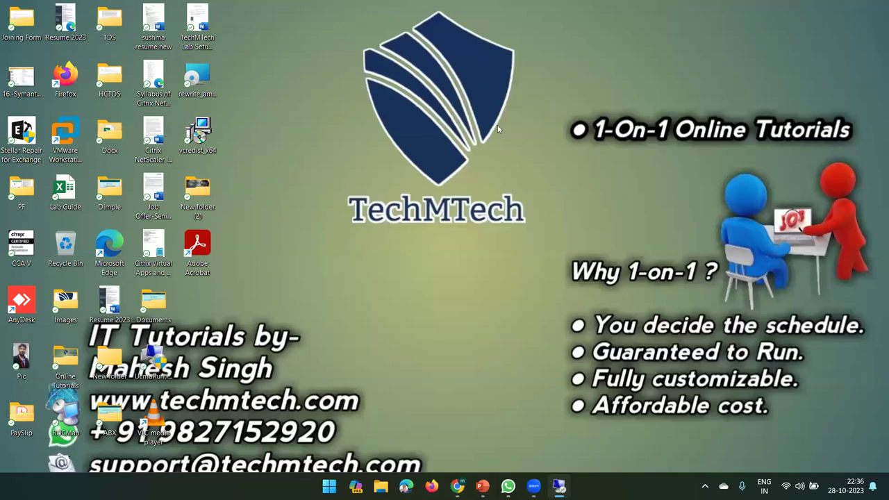
Step: Switch to the full-screen remote desktop session of the Ramesh-CTX-MST virtual machine
{"action": "left_click", "coordinate": [559, 486]}
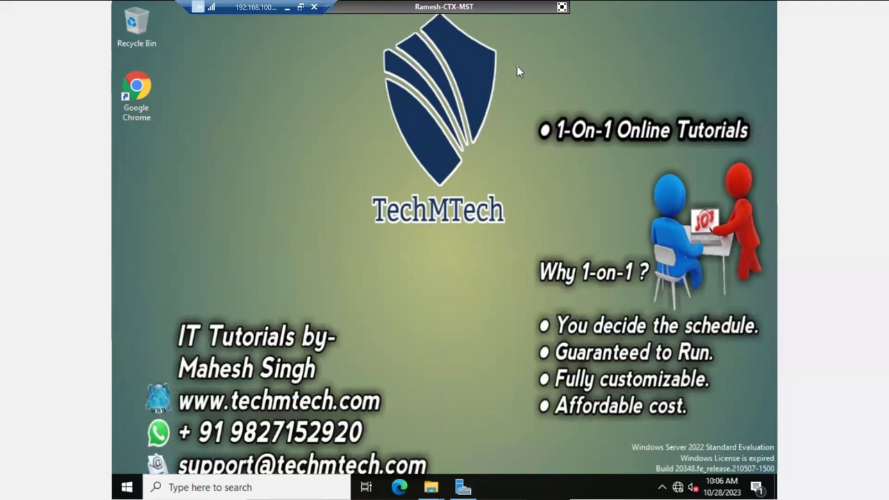
Step: Mount Citrix_Virtual_Apps_and_Desktops_7_2106.iso in DVD Drive 1, then minimise the remote session
{"action": "left_click", "coordinate": [562, 7]}
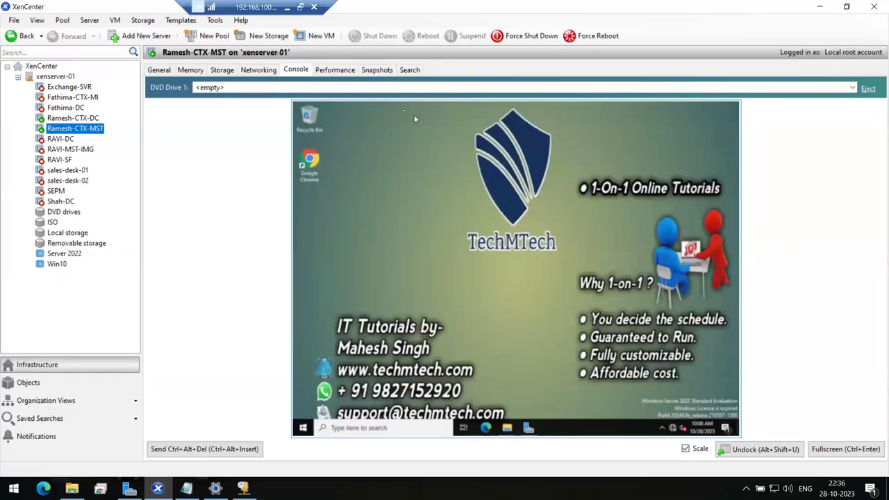
{"action": "left_click", "coordinate": [343, 89]}
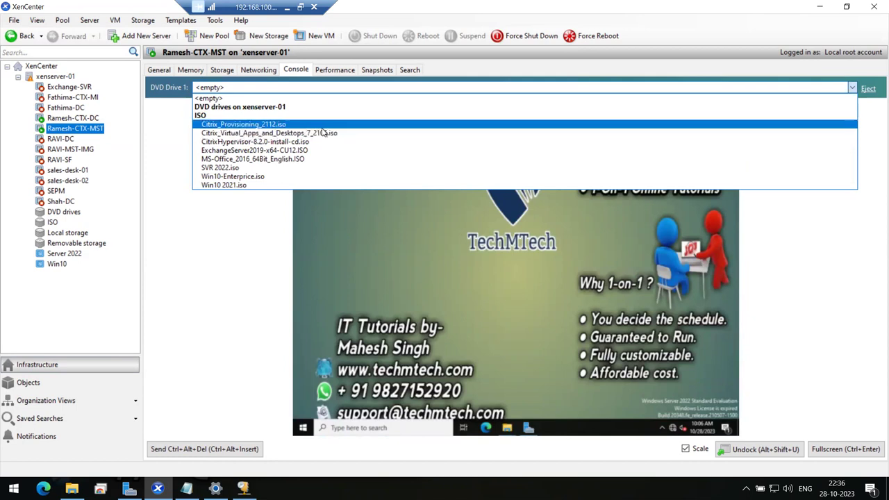
{"action": "left_click", "coordinate": [317, 133]}
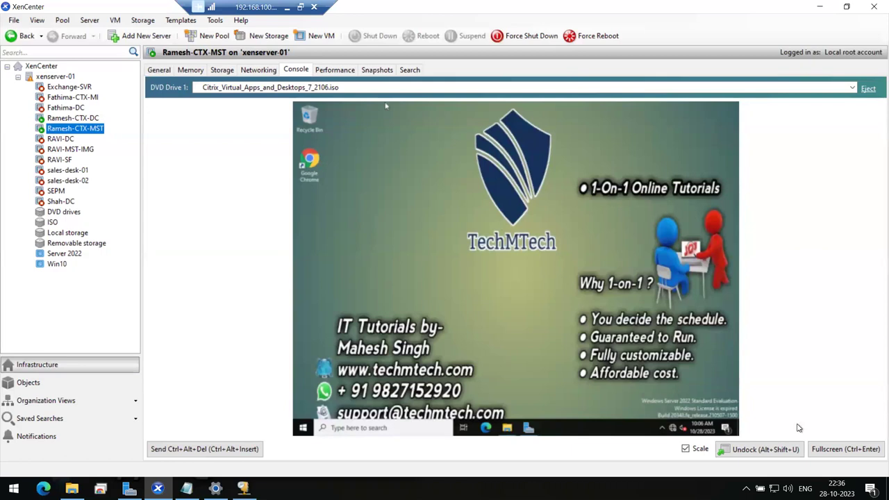
{"action": "left_click", "coordinate": [840, 452]}
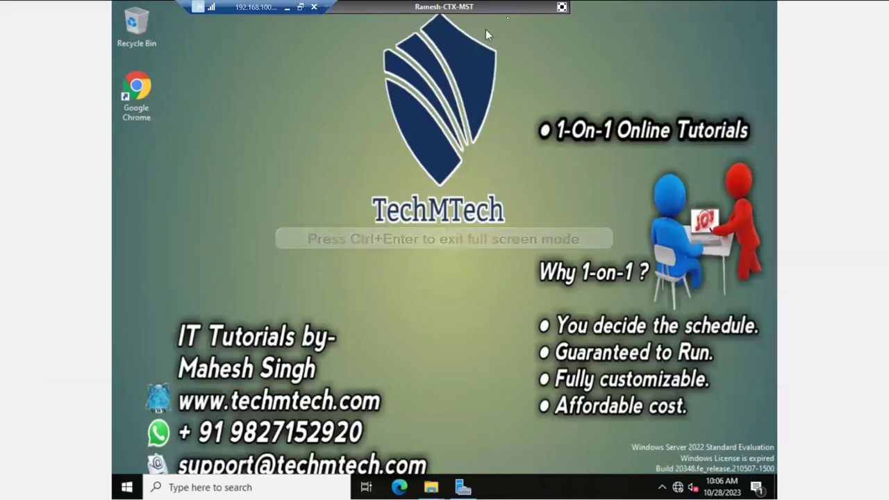
{"action": "left_click", "coordinate": [562, 9]}
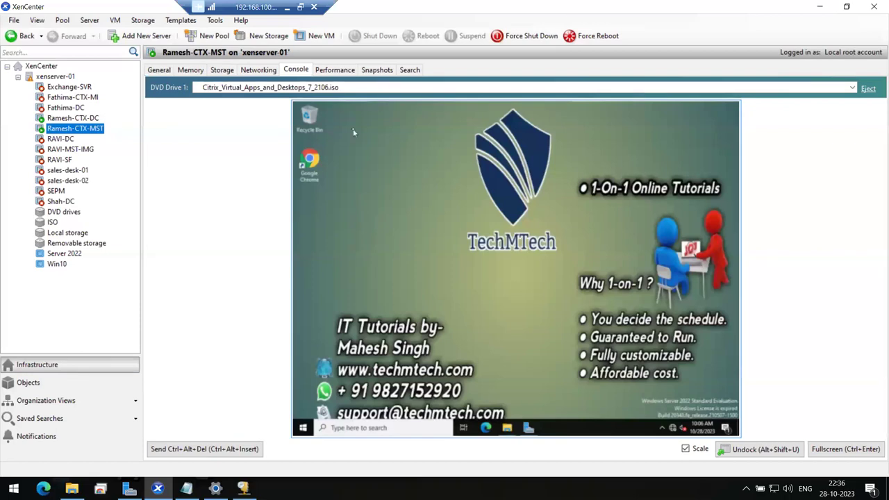
{"action": "left_click", "coordinate": [375, 89]}
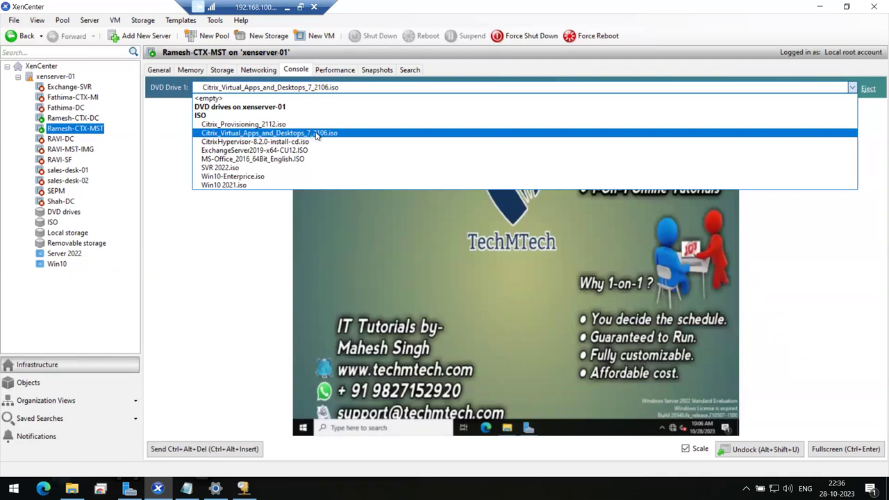
{"action": "left_click", "coordinate": [320, 133]}
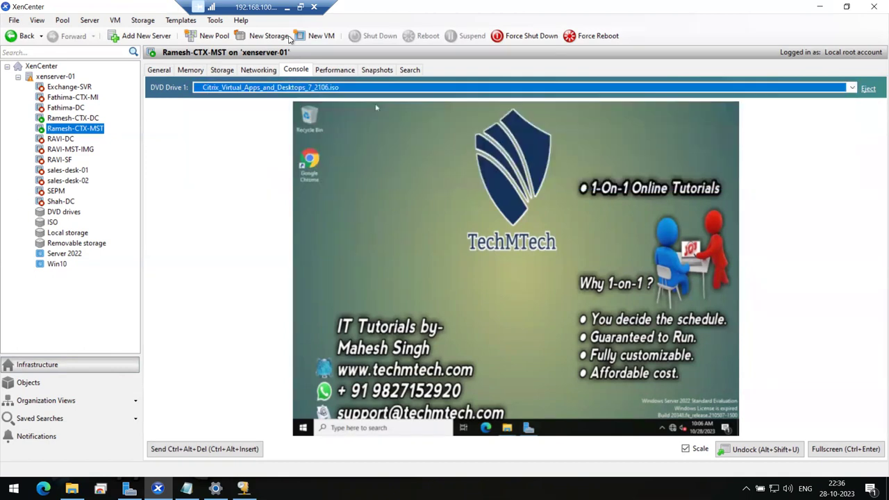
{"action": "left_click", "coordinate": [287, 8]}
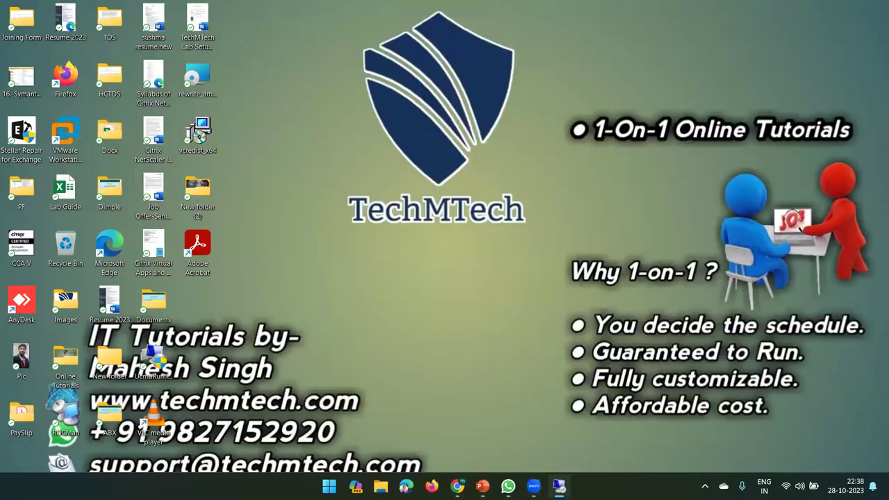
Step: Launch VMware Workstation from the system tray and select the DC virtual machine
{"action": "left_click", "coordinate": [560, 486]}
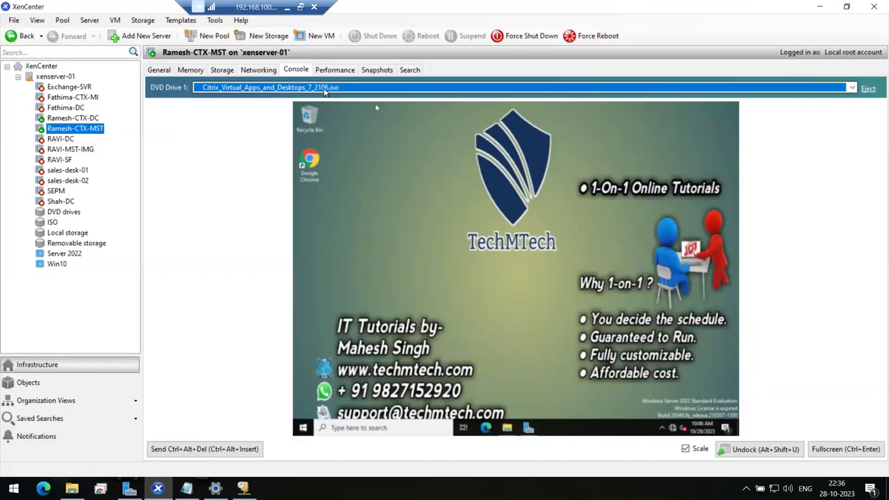
{"action": "left_click", "coordinate": [288, 7]}
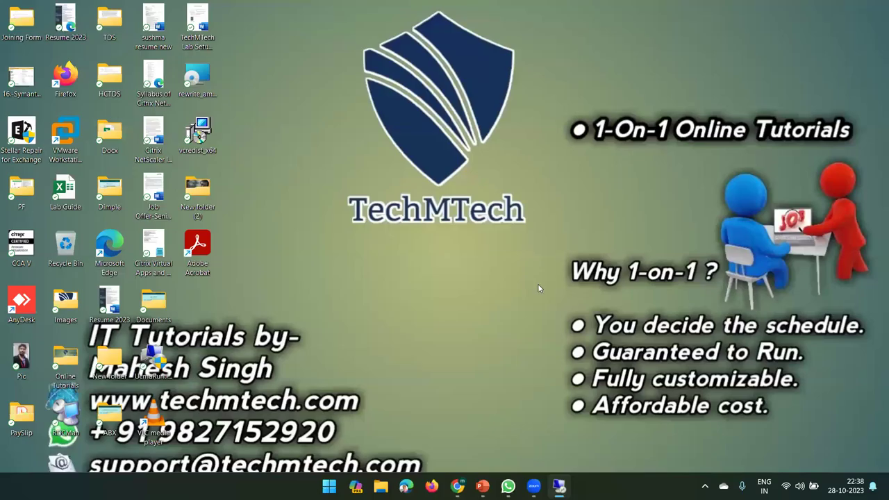
{"action": "left_click", "coordinate": [704, 487]}
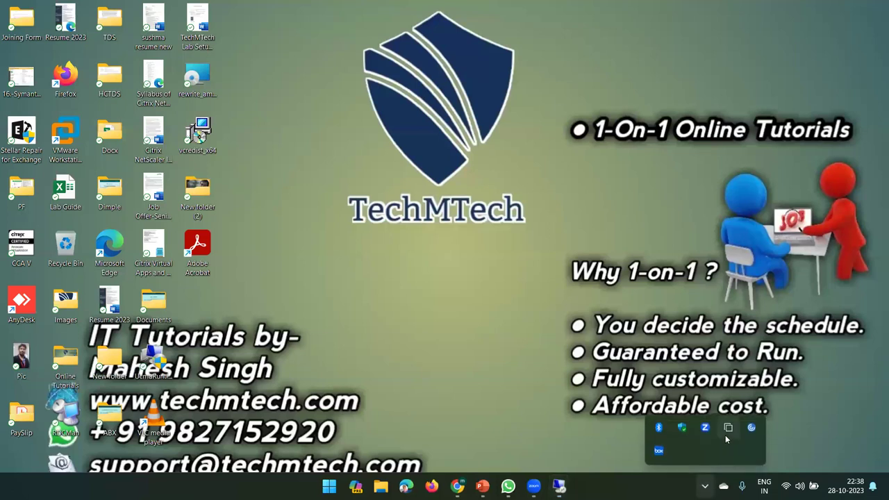
{"action": "right_click", "coordinate": [731, 425]}
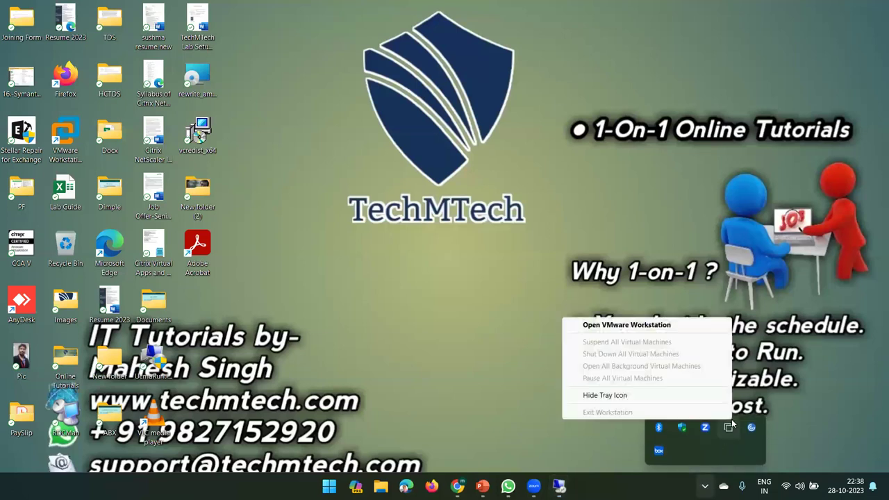
{"action": "left_click", "coordinate": [627, 325]}
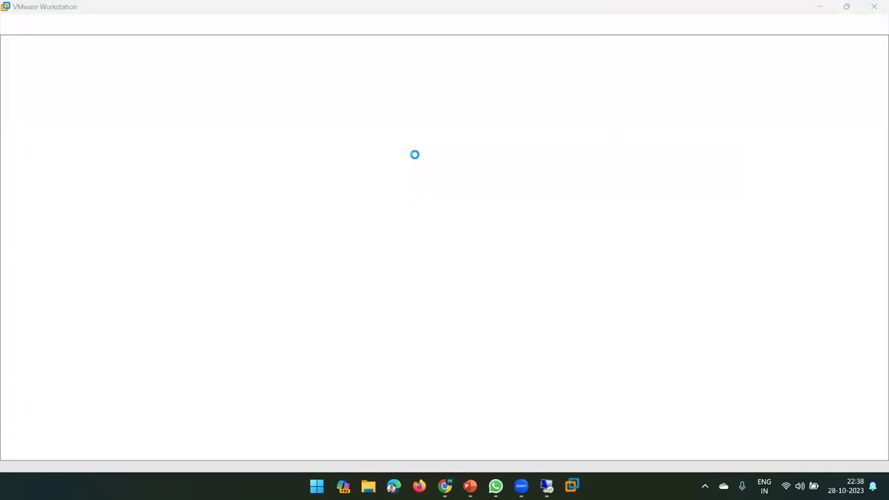
{"action": "left_click", "coordinate": [42, 81]}
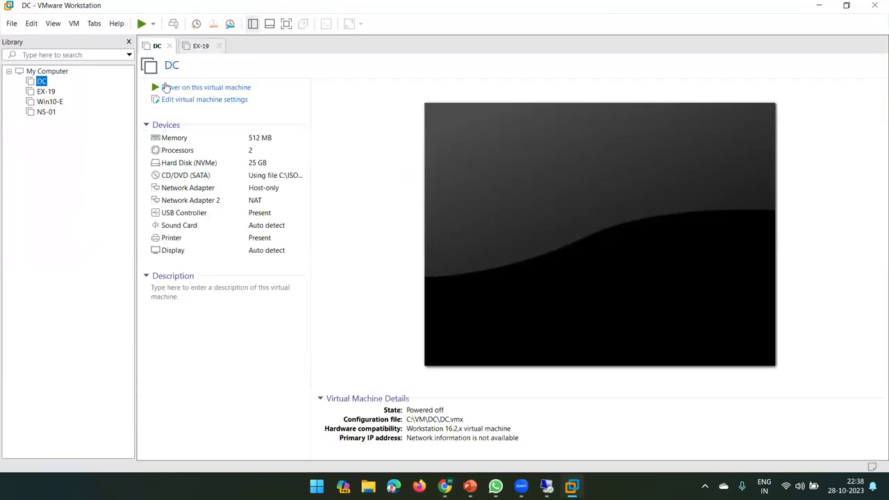
{"action": "left_click", "coordinate": [165, 87]}
Step: Set the DC VM's CD/DVD drive to the Citrix 7_2106 ISO, save, and close Workstation
{"action": "right_click", "coordinate": [152, 49]}
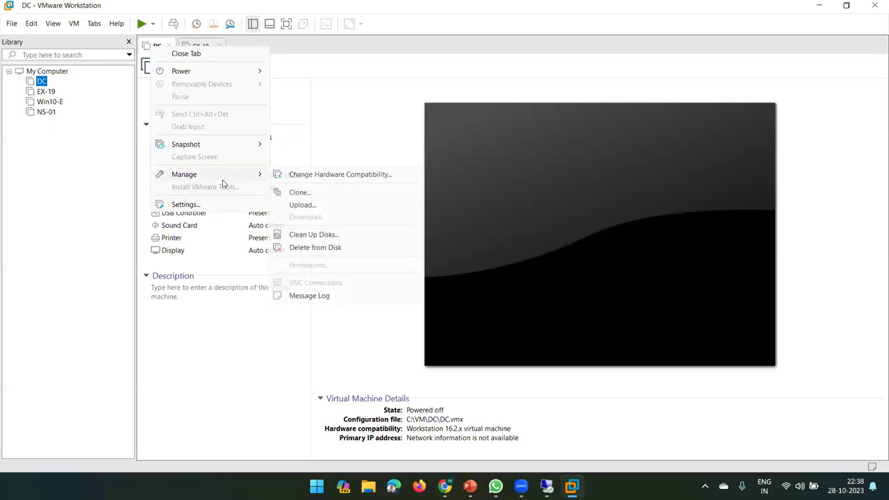
{"action": "left_click", "coordinate": [210, 205]}
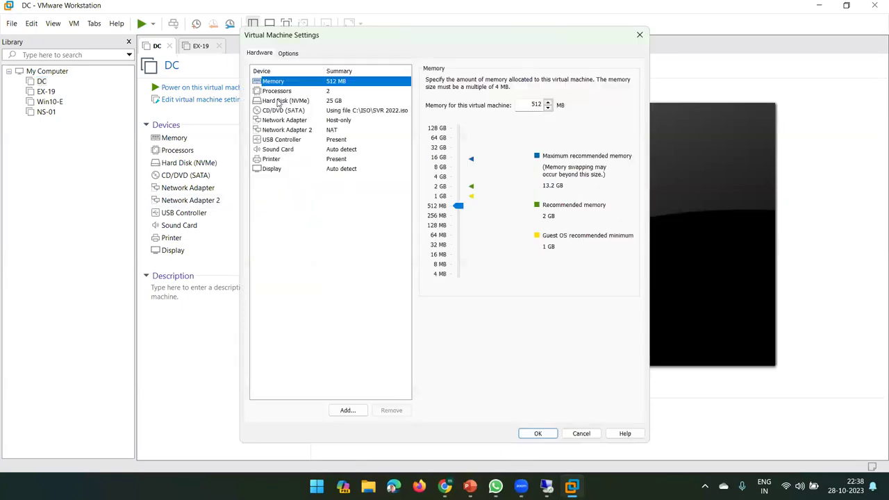
{"action": "left_click", "coordinate": [283, 120]}
{"action": "left_click", "coordinate": [307, 112]}
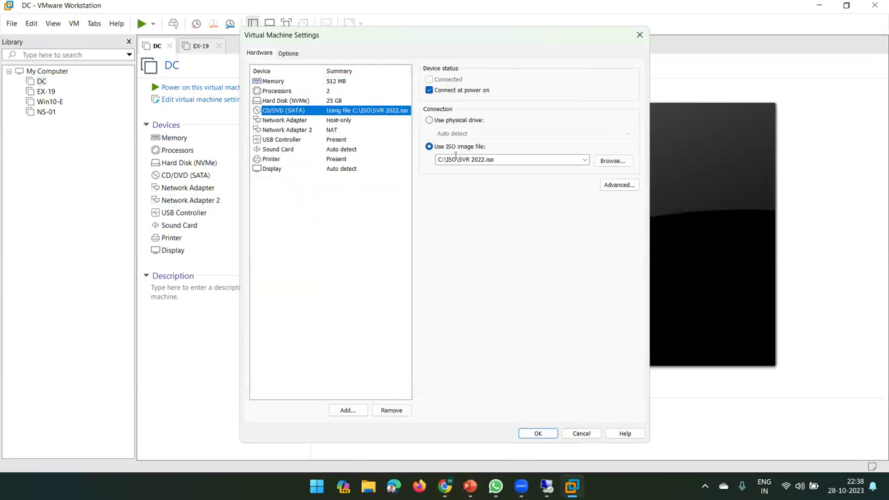
{"action": "left_click", "coordinate": [606, 162]}
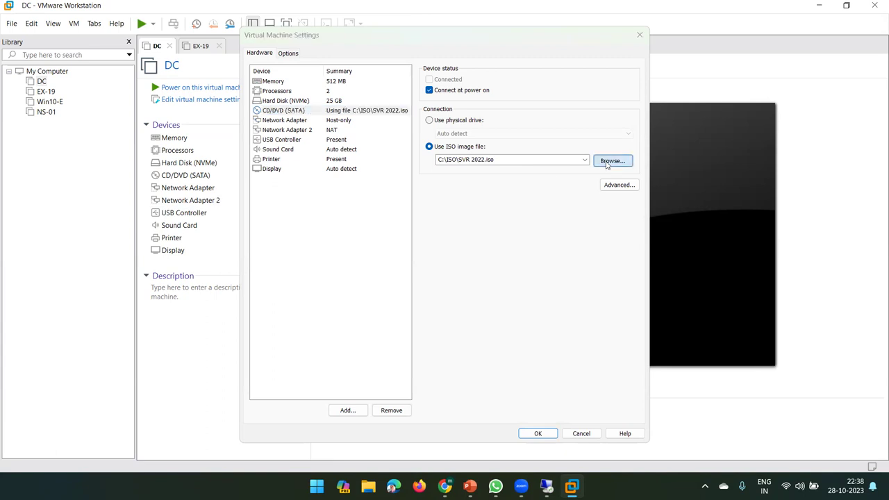
{"action": "scroll", "coordinate": [423, 212], "scroll_direction": "down", "scroll_amount": 1}
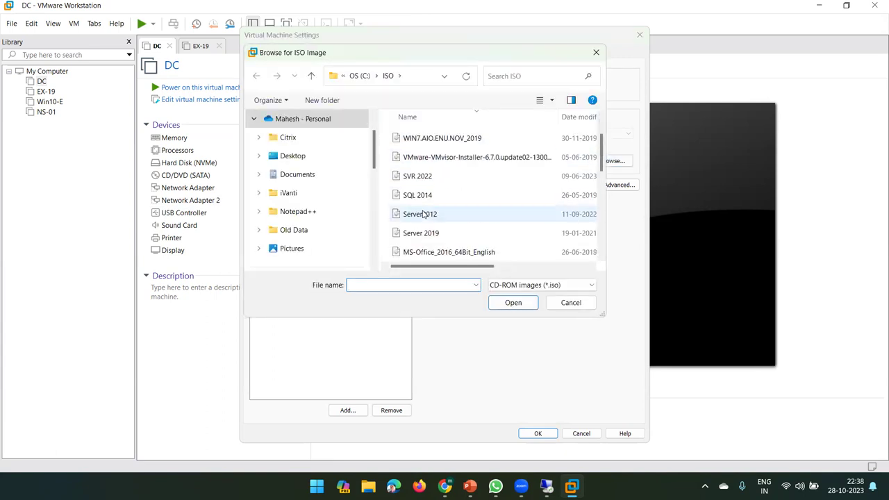
{"action": "scroll", "coordinate": [422, 214], "scroll_direction": "down", "scroll_amount": 1}
{"action": "scroll", "coordinate": [423, 214], "scroll_direction": "down", "scroll_amount": 2}
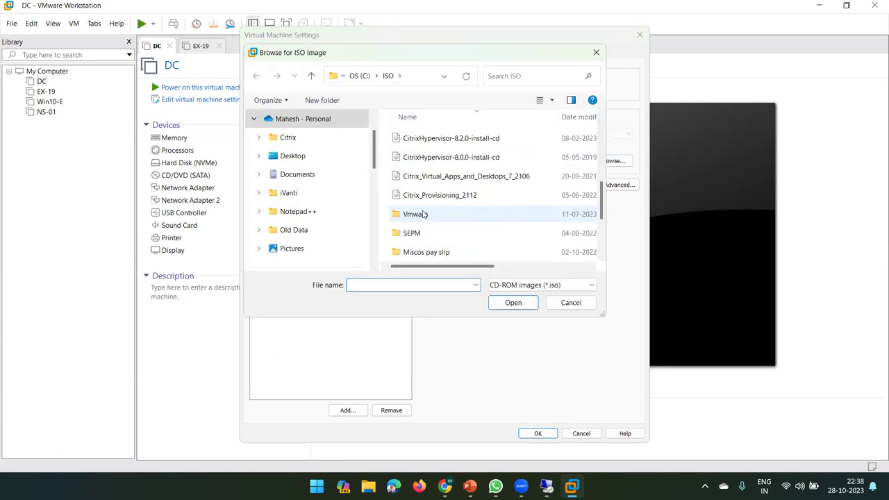
{"action": "left_click", "coordinate": [449, 176]}
{"action": "left_click", "coordinate": [513, 303]}
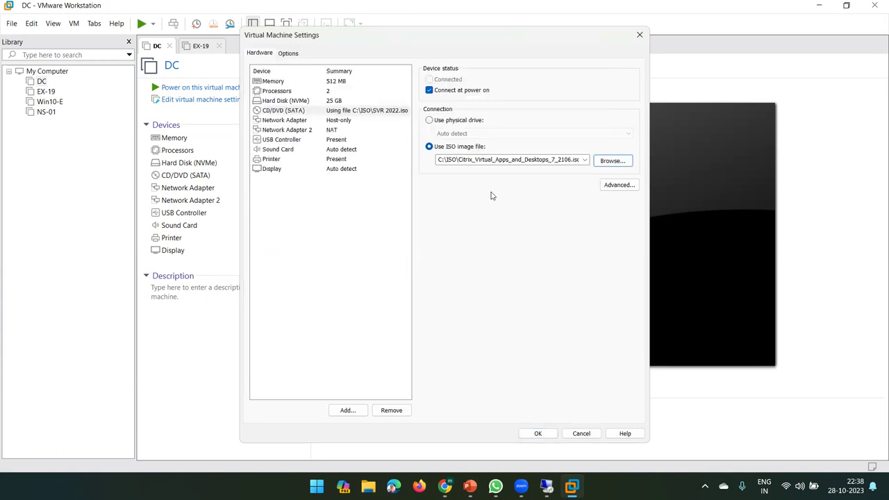
{"action": "left_click", "coordinate": [538, 434]}
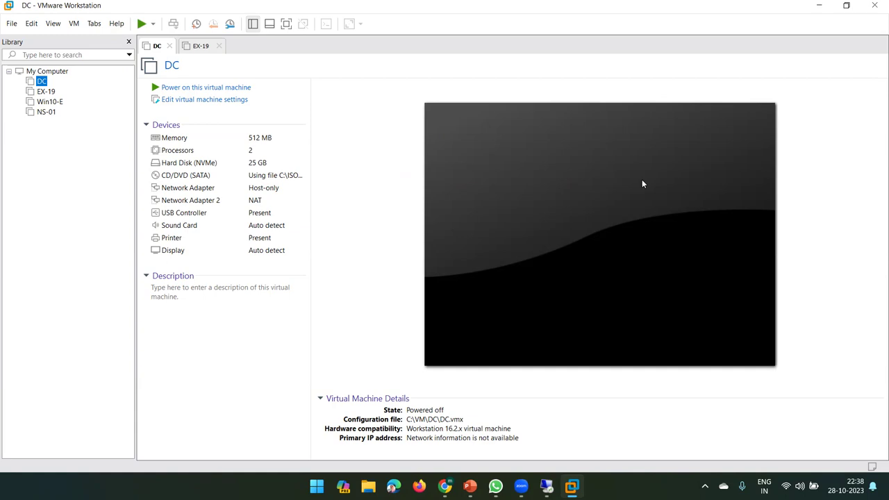
{"action": "left_click", "coordinate": [875, 5]}
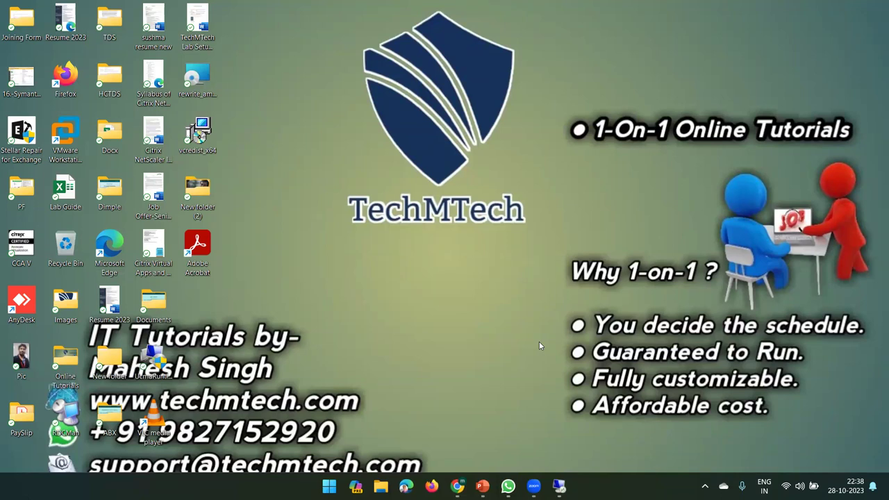
Step: In the full-screen VM console, run the installer from CD Drive (D:) under This PC
{"action": "left_click", "coordinate": [559, 486]}
{"action": "left_click", "coordinate": [459, 221]}
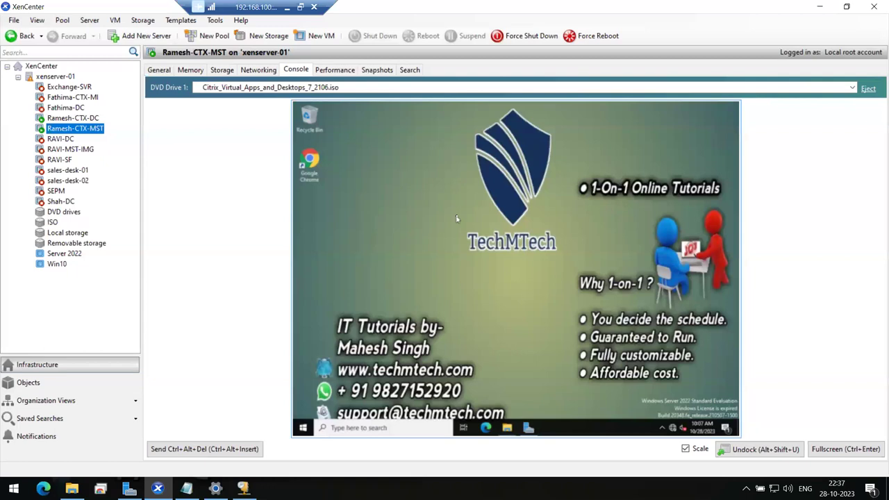
{"action": "left_click", "coordinate": [823, 448]}
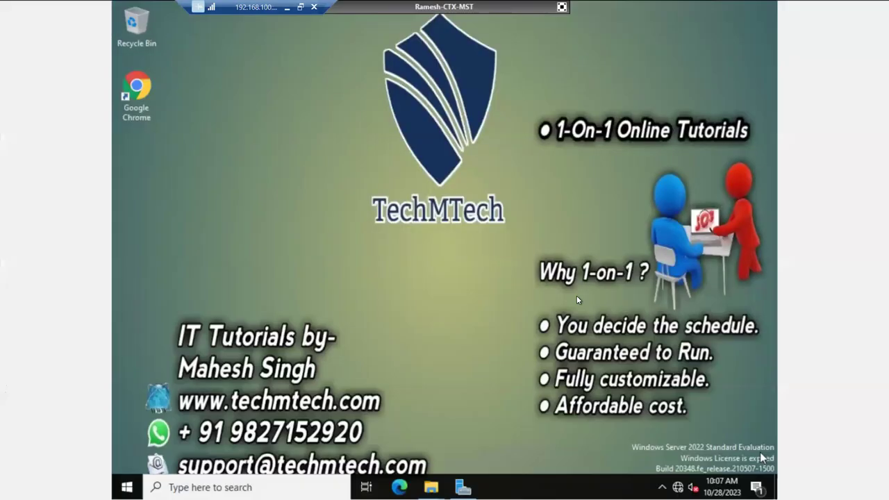
{"action": "mouse_move", "coordinate": [431, 487]}
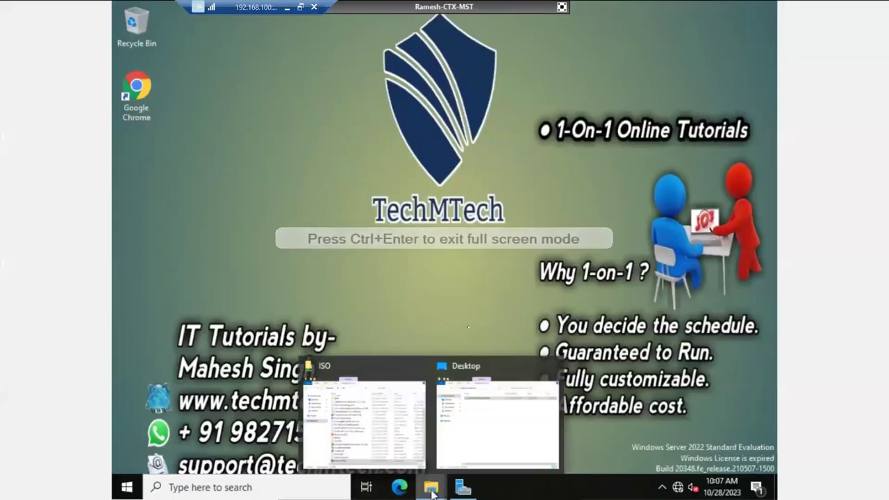
{"action": "left_click", "coordinate": [394, 407]}
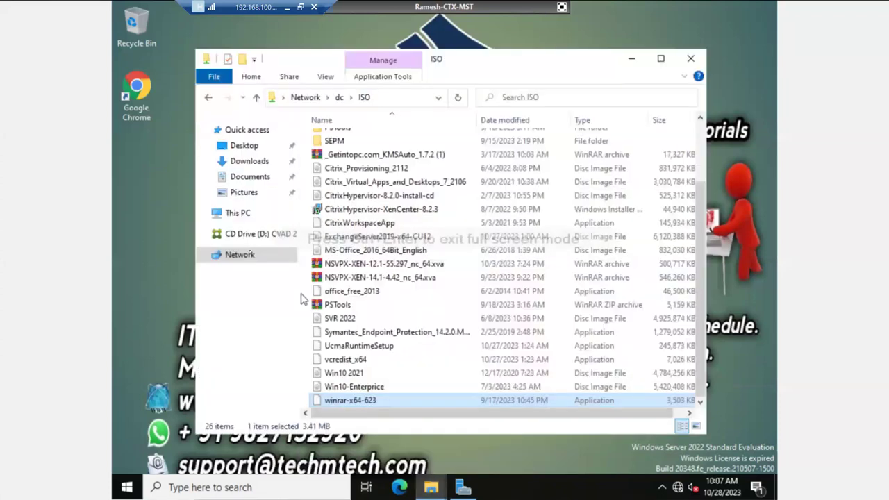
{"action": "left_click", "coordinate": [235, 214]}
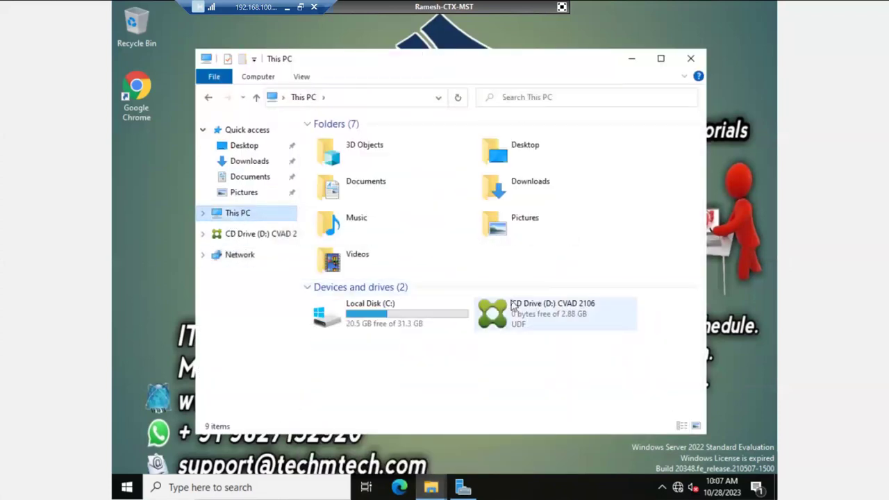
{"action": "left_click", "coordinate": [514, 311]}
{"action": "right_click", "coordinate": [514, 310]}
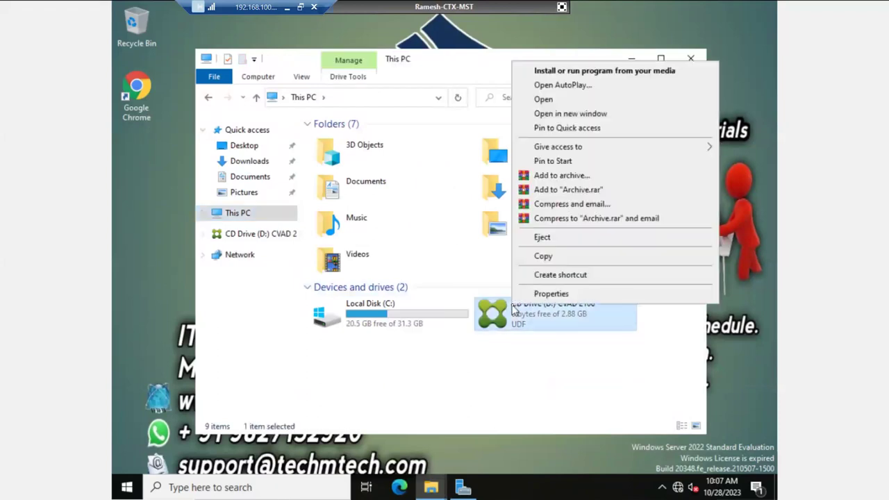
{"action": "left_click", "coordinate": [570, 71]}
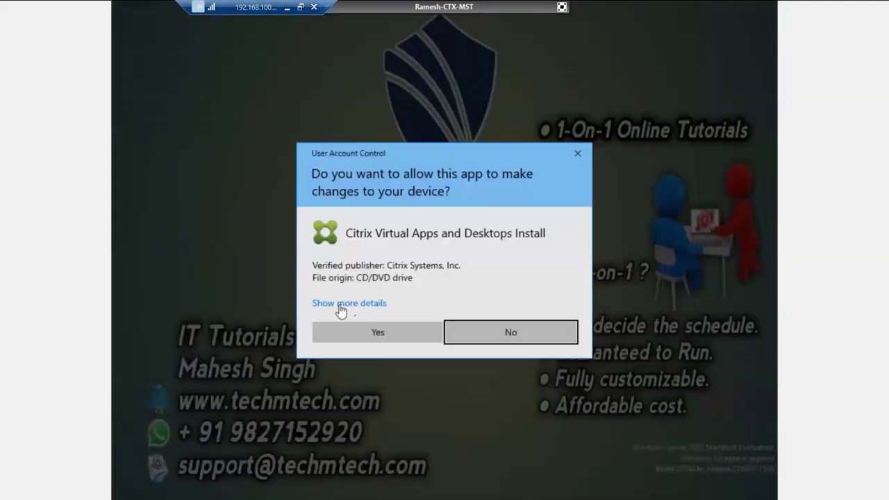
Step: Approve UAC, start Virtual Apps and Desktops, and choose the Windows Multi-session OS VDA
{"action": "left_click", "coordinate": [367, 333]}
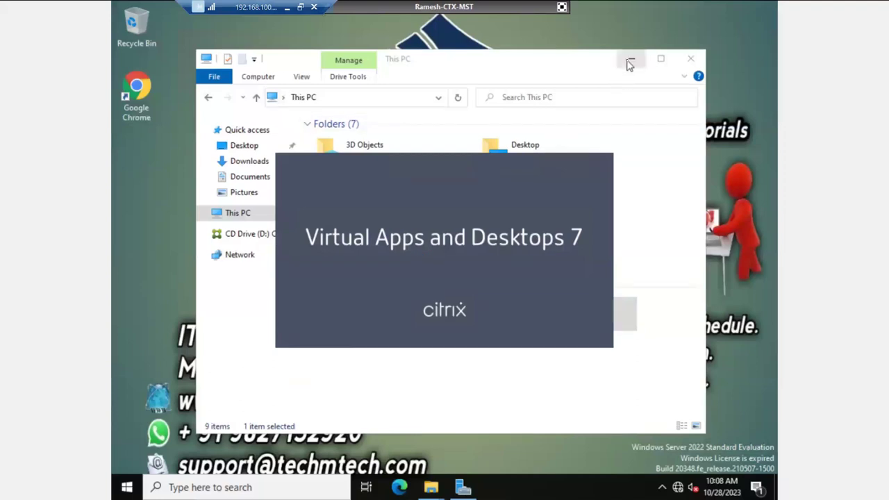
{"action": "left_click", "coordinate": [629, 63]}
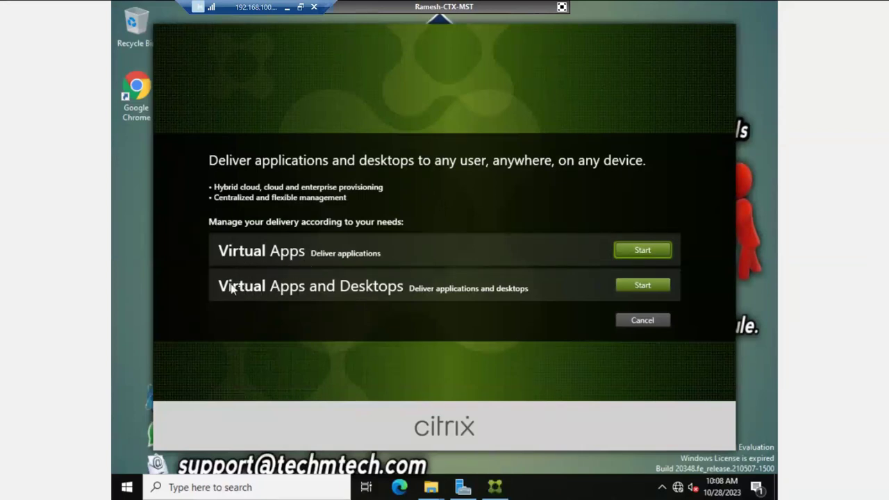
{"action": "left_click", "coordinate": [641, 287]}
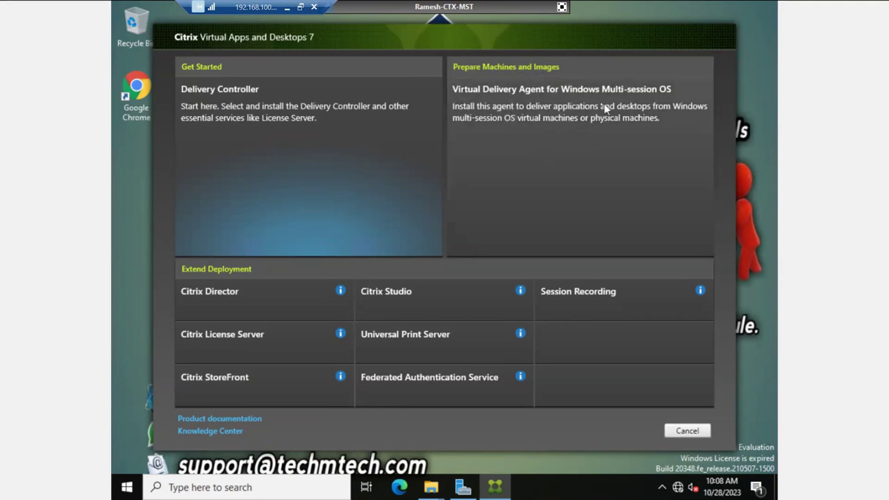
{"action": "left_click", "coordinate": [582, 148]}
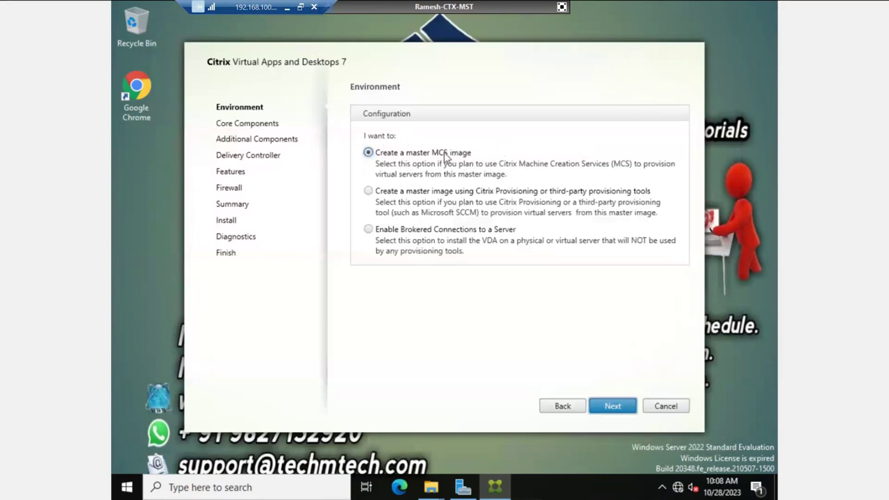
Step: Select 'Create a master MCS image' on the Environment page and continue
{"action": "left_click", "coordinate": [394, 194]}
{"action": "left_click", "coordinate": [396, 233]}
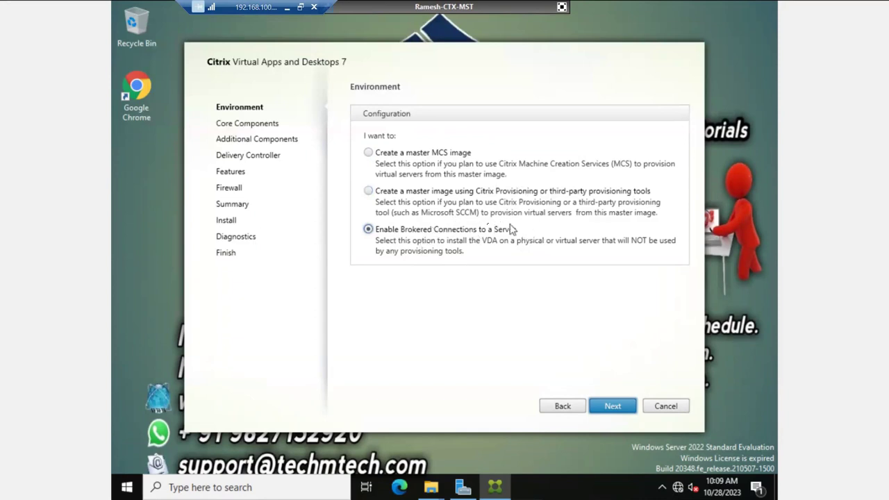
{"action": "left_click", "coordinate": [407, 153]}
{"action": "left_click", "coordinate": [611, 405]}
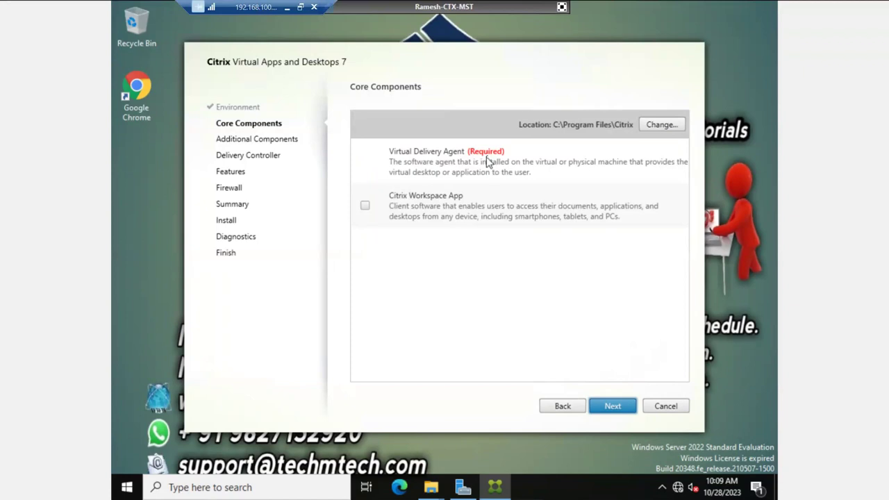
Step: Leave Citrix Workspace App unticked on Core Components and continue
{"action": "left_click", "coordinate": [365, 205]}
{"action": "left_click", "coordinate": [366, 207]}
{"action": "left_click", "coordinate": [611, 409]}
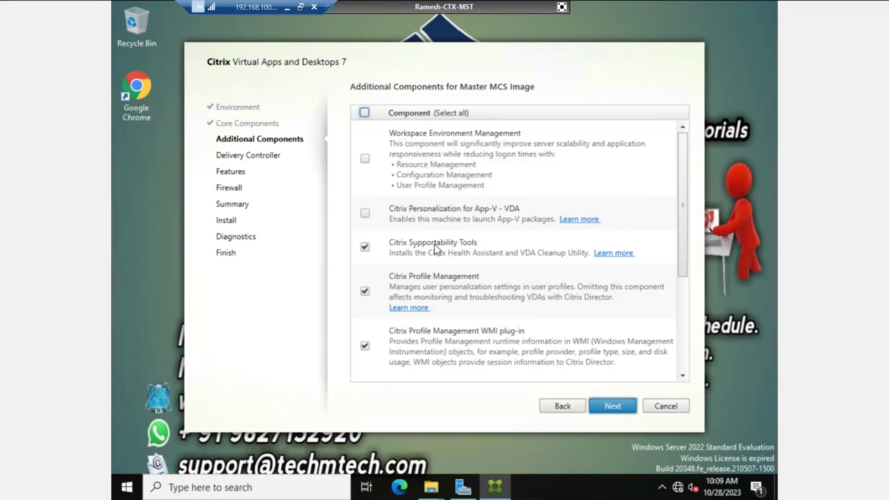
Step: Keep Supportability Tools, Profile Management and its WMI plug-in selected, then continue
{"action": "scroll", "coordinate": [413, 255], "scroll_direction": "down", "scroll_amount": 1}
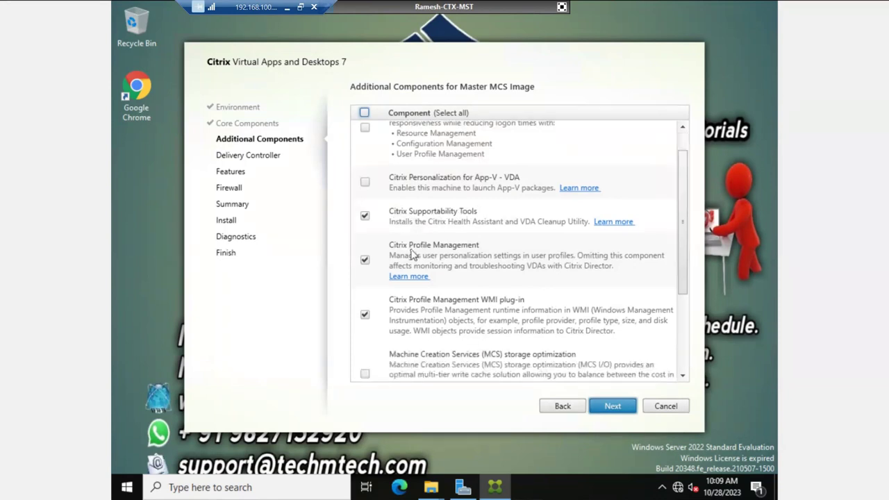
{"action": "scroll", "coordinate": [412, 256], "scroll_direction": "down", "scroll_amount": 2}
{"action": "scroll", "coordinate": [413, 255], "scroll_direction": "down", "scroll_amount": 1}
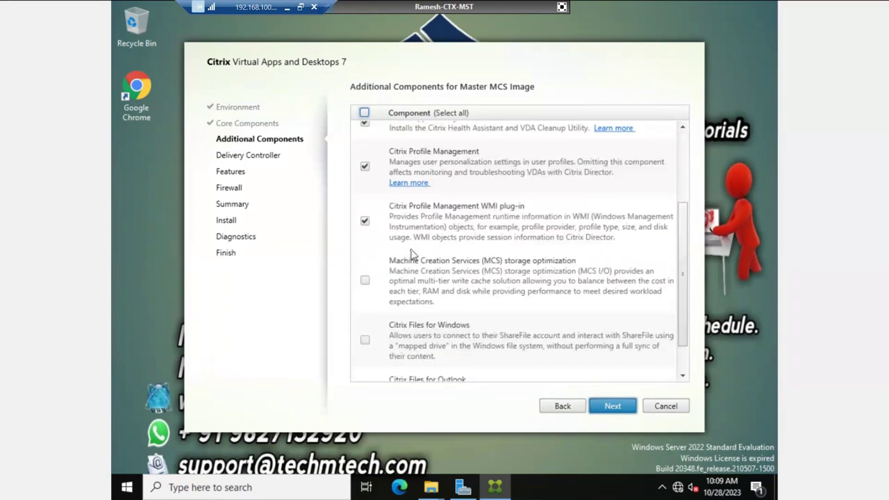
{"action": "scroll", "coordinate": [412, 254], "scroll_direction": "down", "scroll_amount": 1}
{"action": "scroll", "coordinate": [413, 255], "scroll_direction": "down", "scroll_amount": 1}
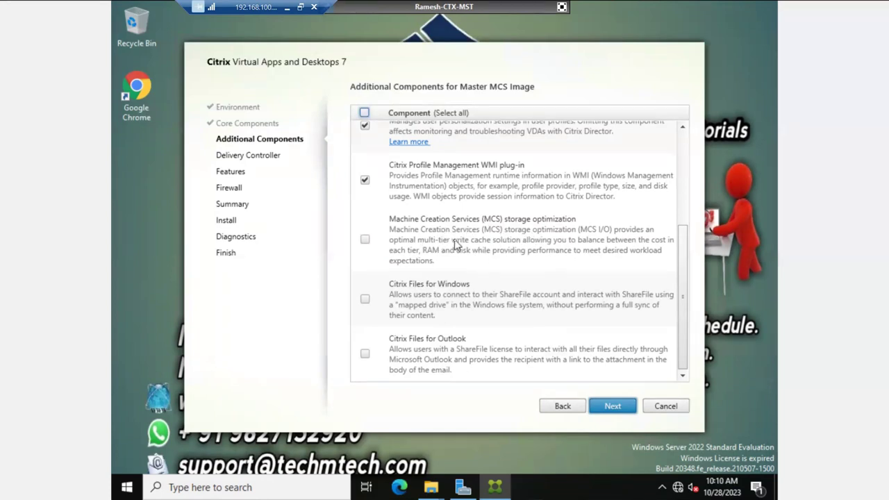
{"action": "scroll", "coordinate": [452, 192], "scroll_direction": "up", "scroll_amount": 5}
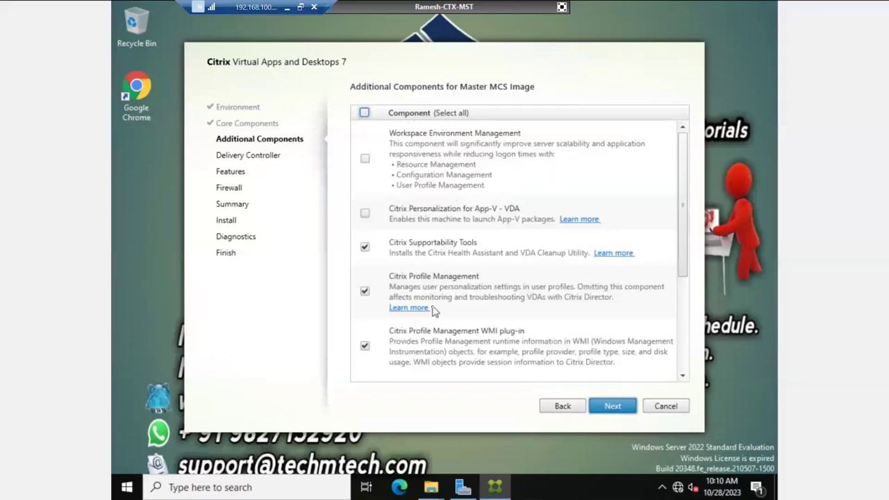
{"action": "scroll", "coordinate": [432, 311], "scroll_direction": "down", "scroll_amount": 1}
{"action": "scroll", "coordinate": [432, 311], "scroll_direction": "down", "scroll_amount": 3}
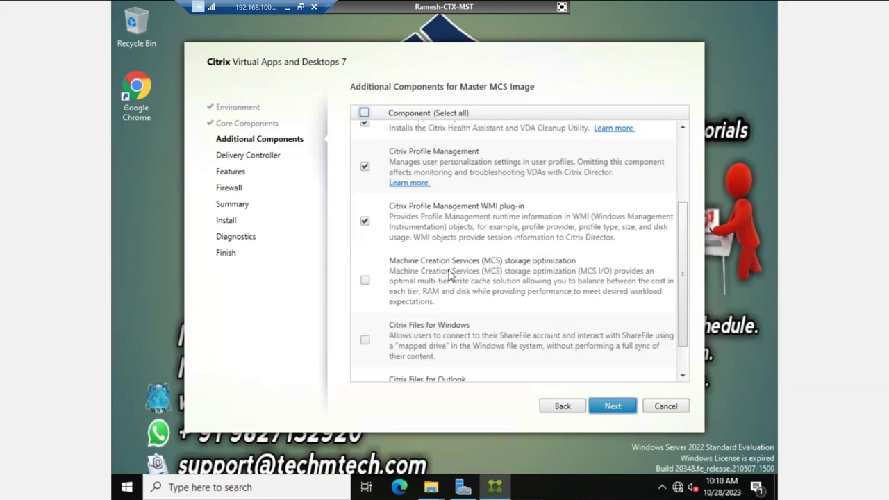
{"action": "scroll", "coordinate": [450, 275], "scroll_direction": "up", "scroll_amount": 1}
{"action": "scroll", "coordinate": [449, 275], "scroll_direction": "up", "scroll_amount": 3}
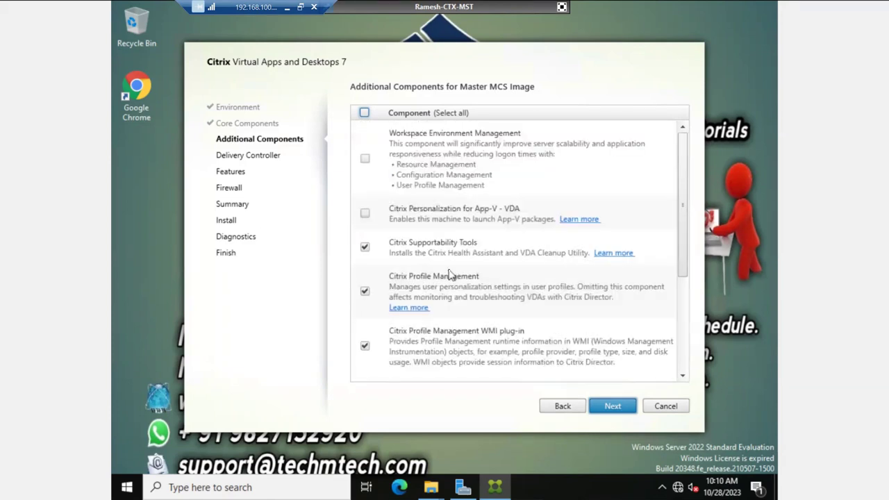
{"action": "left_click", "coordinate": [606, 407]}
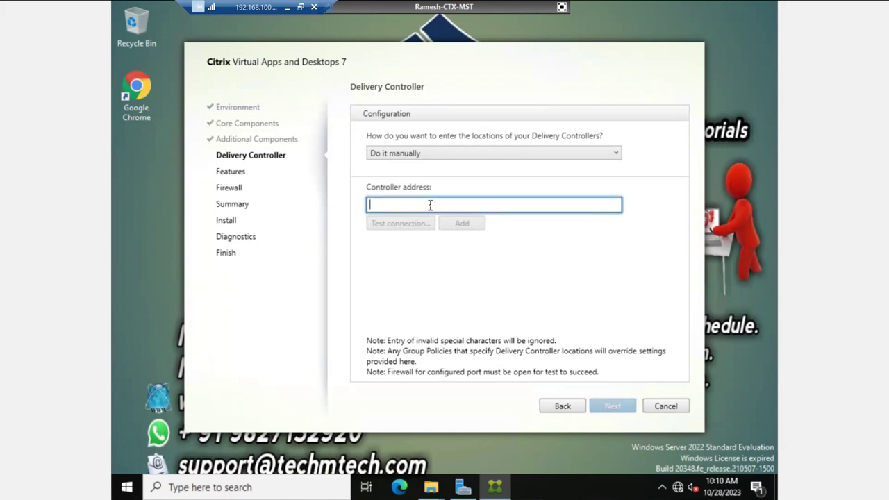
Step: Manually enter ramesh-dc.techmtech.com as the controller address and test the connection
{"action": "left_click", "coordinate": [452, 207]}
{"action": "type", "text": "ra"}
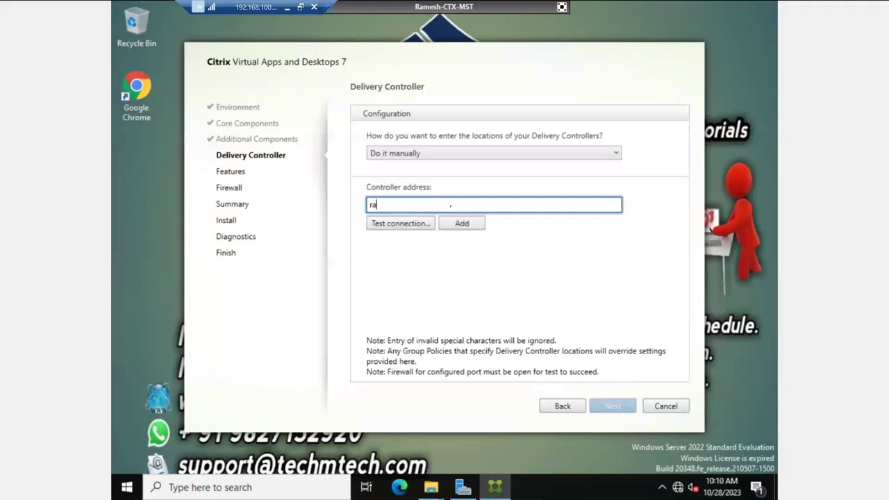
{"action": "type", "text": "mesh-"}
{"action": "type", "text": "dc.t"}
{"action": "type", "text": "ec"}
{"action": "type", "text": "hmtech"}
{"action": "type", "text": ".com"}
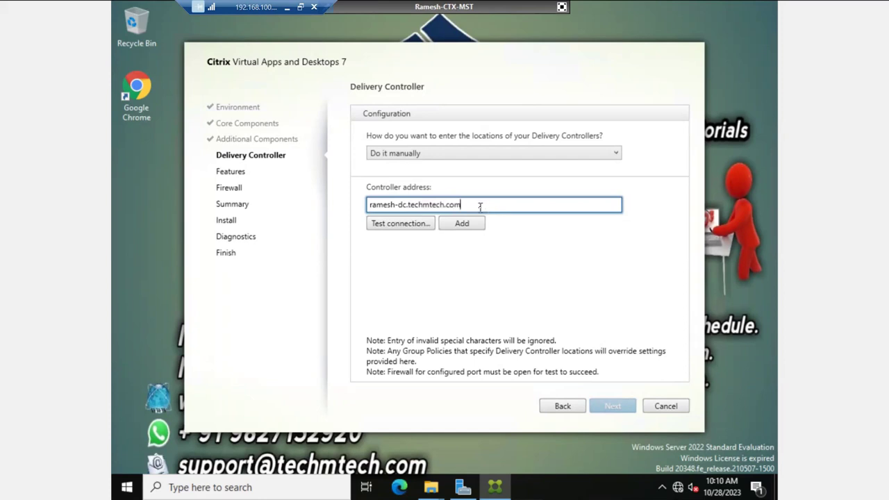
{"action": "left_click_drag", "start_coordinate": [479, 206], "coordinate": [367, 210]}
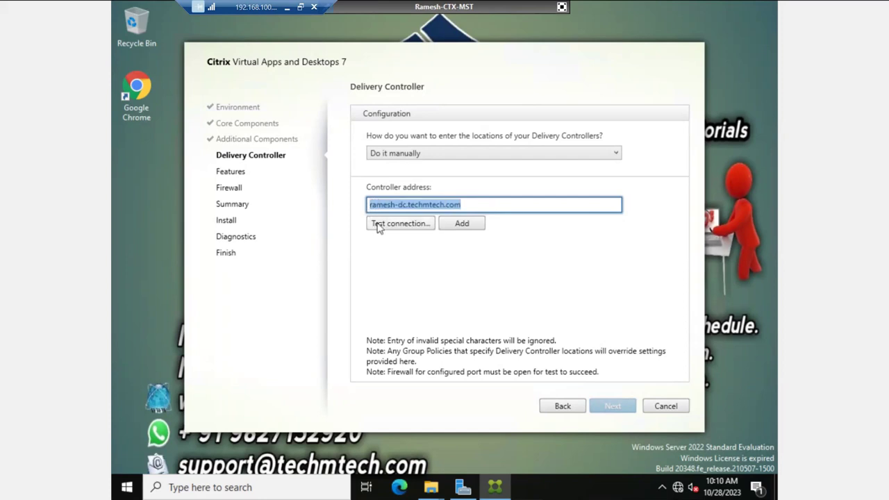
{"action": "left_click", "coordinate": [387, 227]}
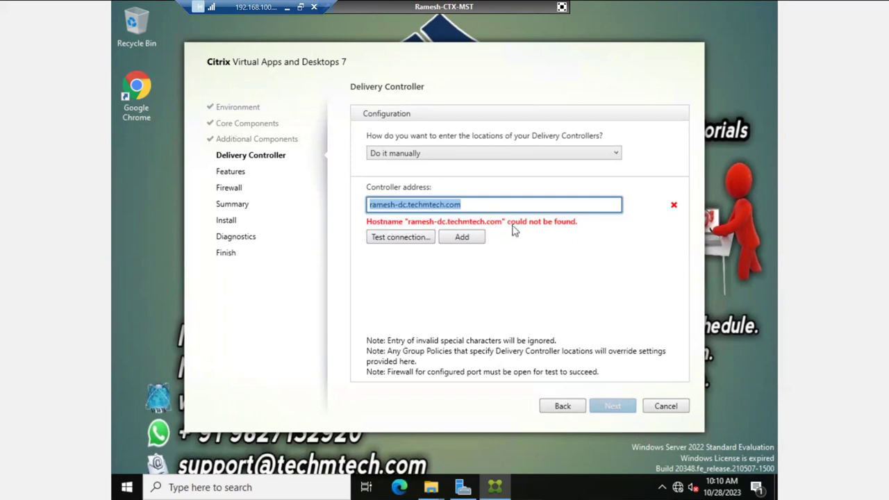
Step: Check the Delivery Controller VM in XenCenter, then return to the full-screen master VM
{"action": "left_click", "coordinate": [562, 7]}
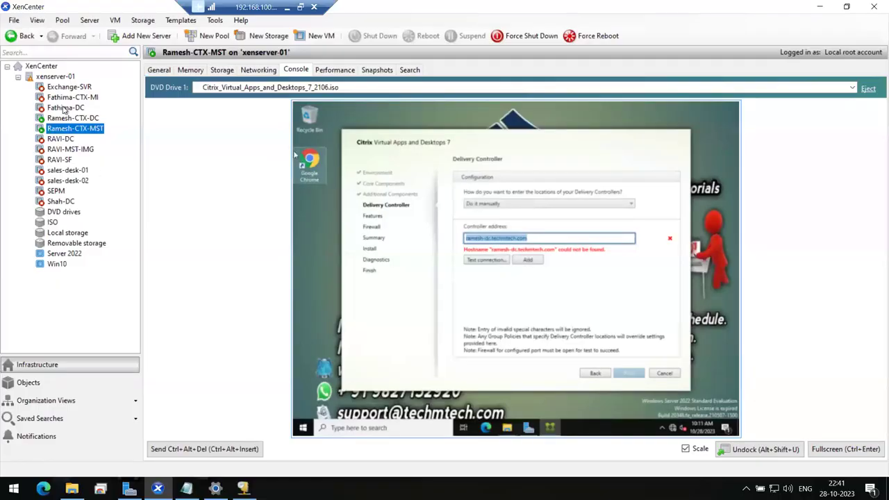
{"action": "left_click", "coordinate": [64, 120]}
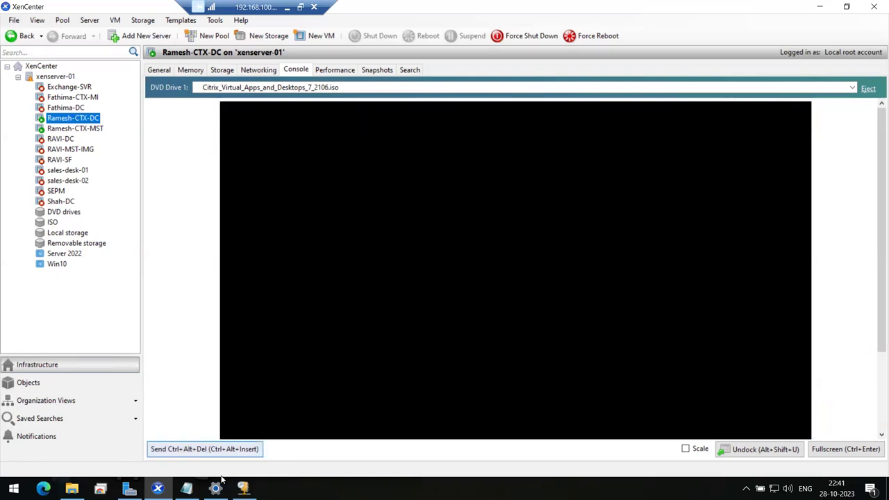
{"action": "left_click", "coordinate": [71, 129]}
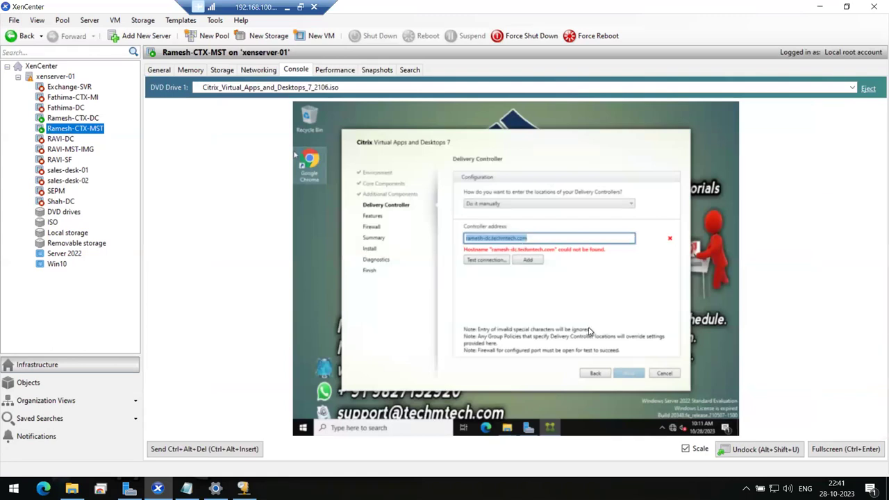
{"action": "left_click", "coordinate": [821, 450]}
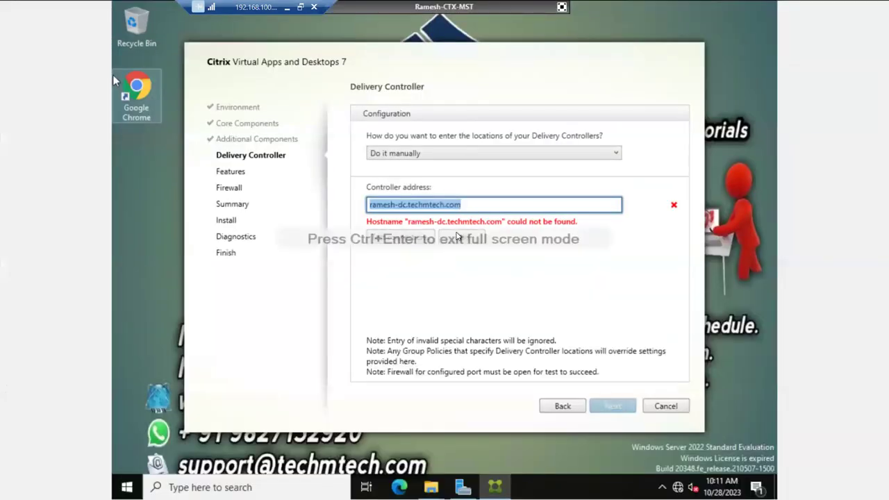
Step: Correct the address to ramesh-ctx-dc.techmtech.com, test it successfully, and add the controller
{"action": "left_click", "coordinate": [400, 204]}
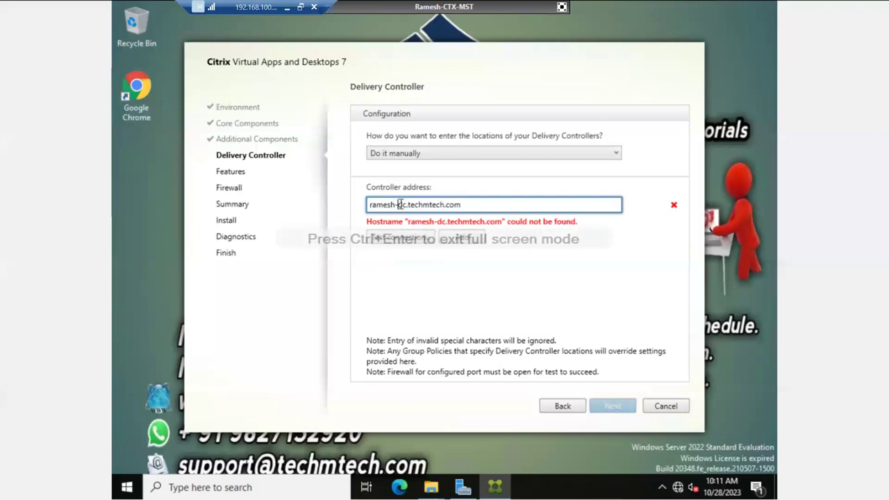
{"action": "type", "text": "ct"}
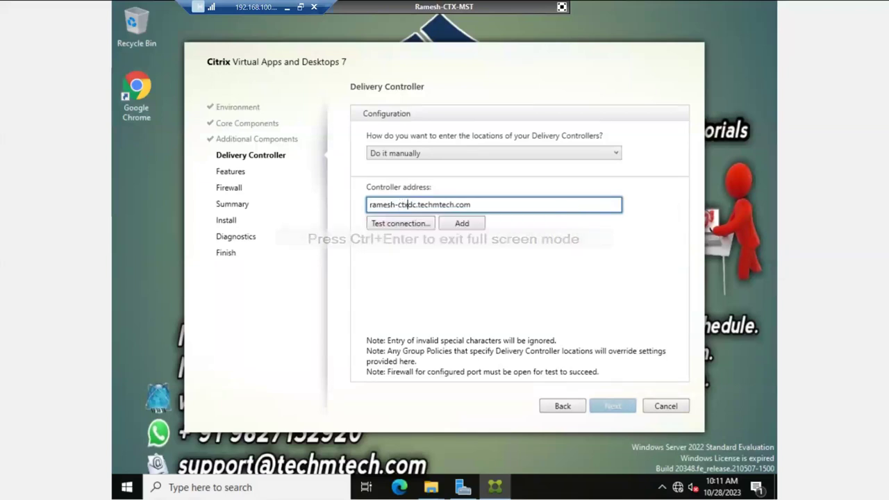
{"action": "type", "text": "x-"}
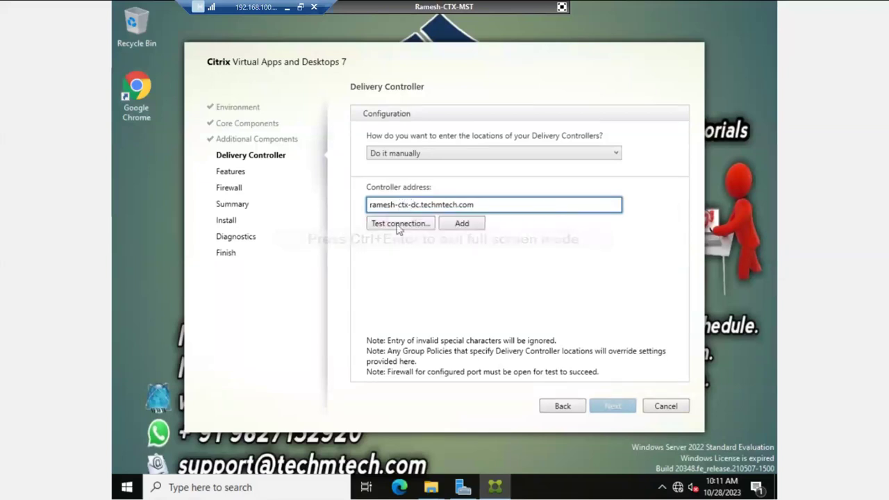
{"action": "left_click", "coordinate": [397, 226]}
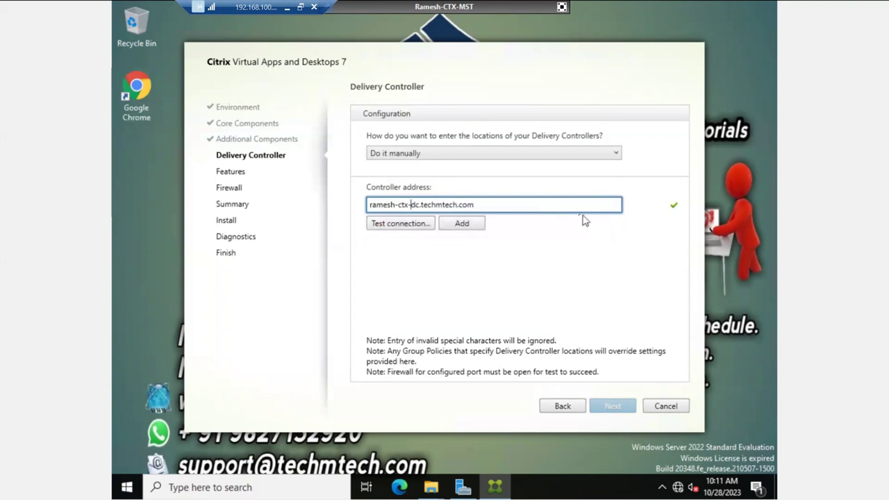
{"action": "left_click", "coordinate": [462, 223]}
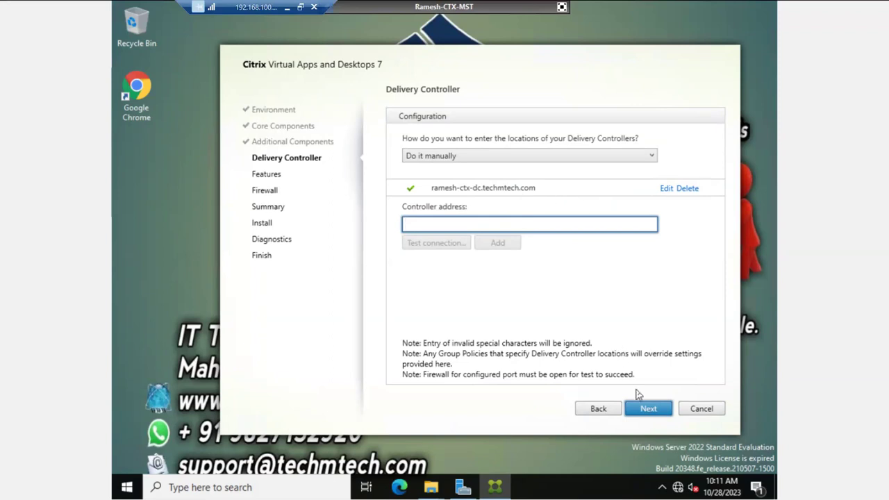
Step: Step ahead to Features, then return to the Delivery Controller page listing ramesh-ctx-dc.techmtech.com
{"action": "left_click", "coordinate": [647, 410]}
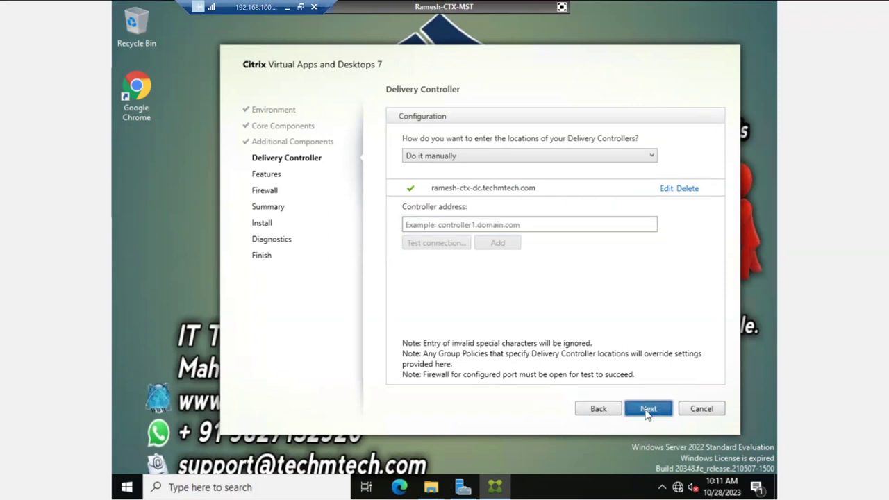
{"action": "left_click", "coordinate": [598, 410]}
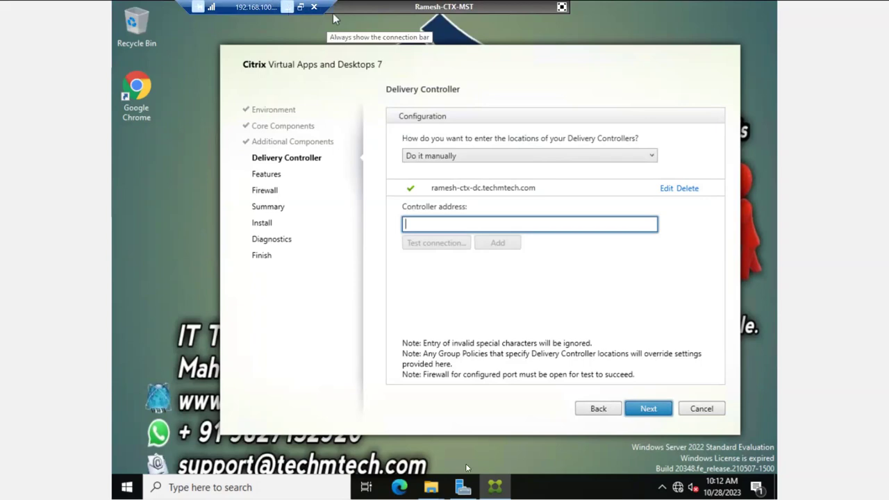
Step: View the Working & Key components diagram in the Citrix Intro deck, then minimise PowerPoint
{"action": "left_click", "coordinate": [287, 7]}
{"action": "left_click", "coordinate": [483, 487]}
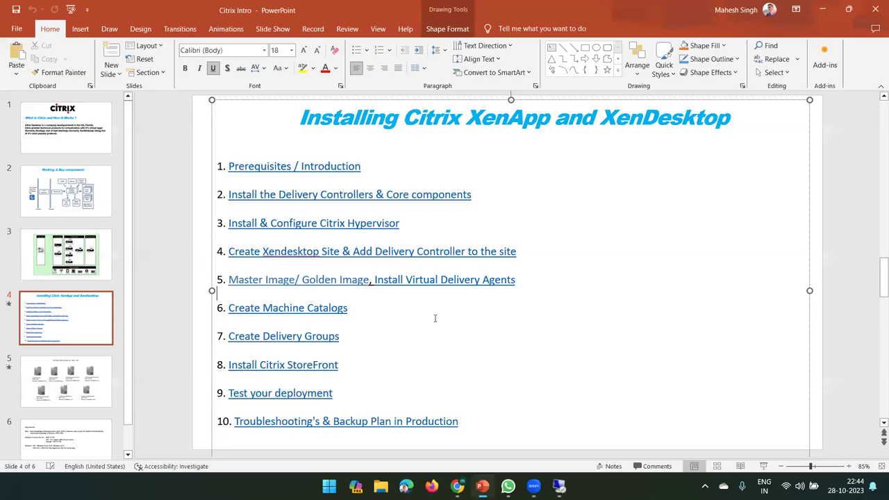
{"action": "left_click", "coordinate": [54, 210]}
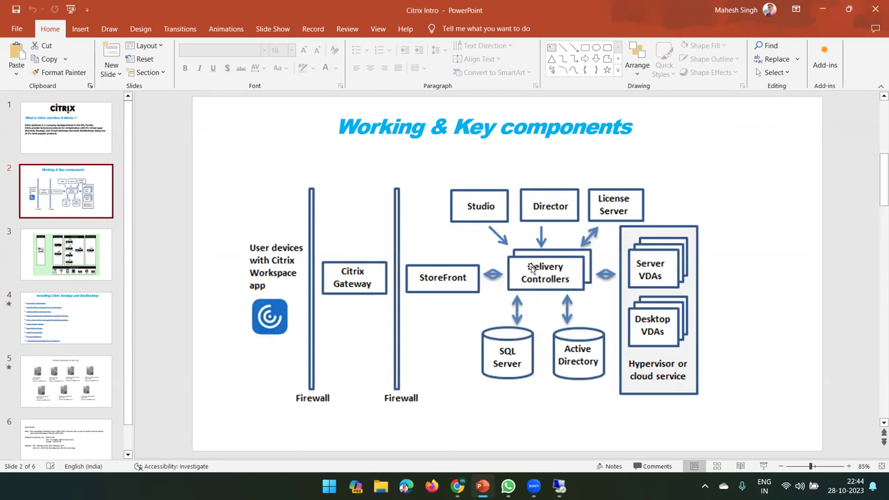
{"action": "left_click", "coordinate": [446, 280]}
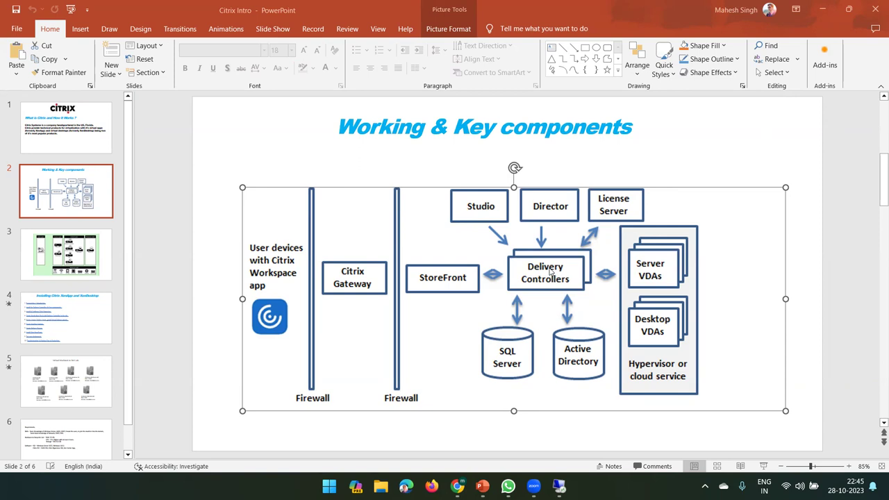
{"action": "left_click", "coordinate": [825, 10]}
{"action": "mouse_move", "coordinate": [559, 486]}
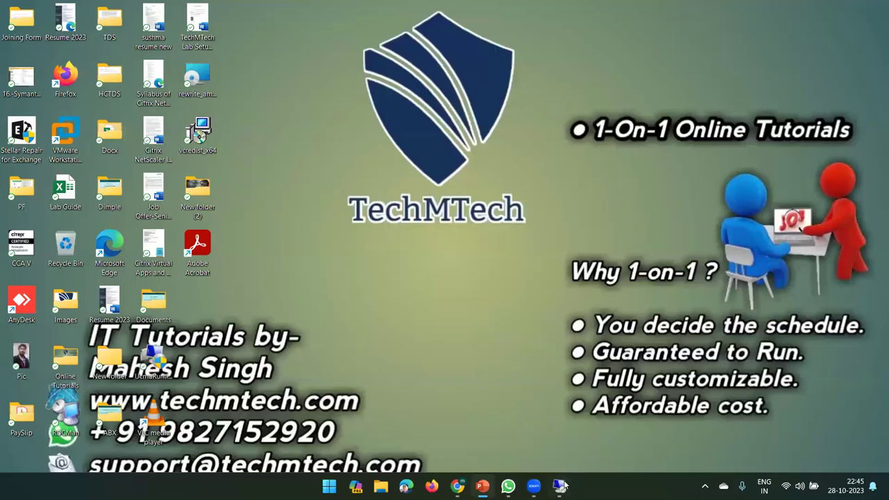
Step: Enable only Windows Remote Assistance on Features, leaving Real-Time Audio Transport unticked
{"action": "left_click", "coordinate": [559, 425]}
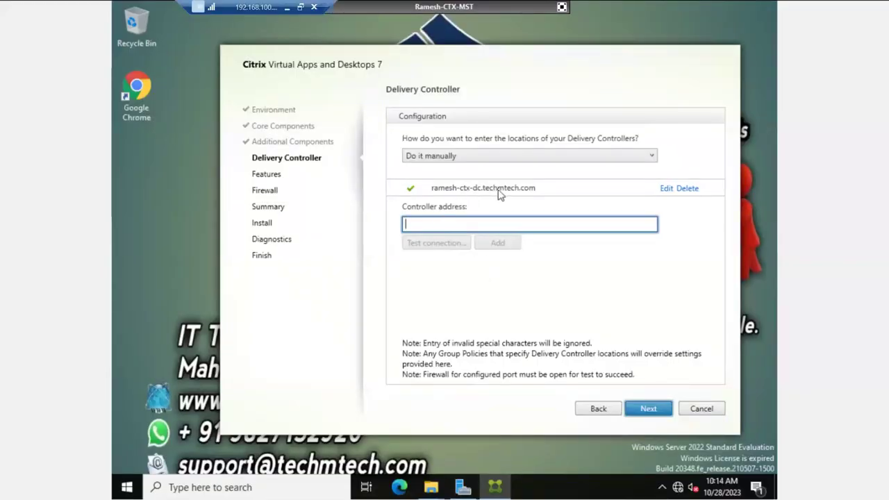
{"action": "left_click", "coordinate": [645, 410]}
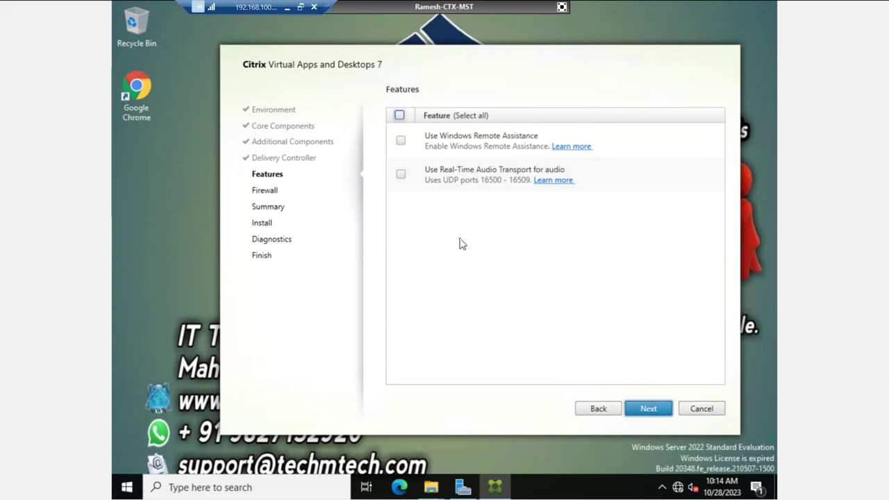
{"action": "left_click", "coordinate": [402, 142]}
{"action": "left_click", "coordinate": [400, 174]}
{"action": "left_click", "coordinate": [401, 176]}
Step: Reach the Firewall page with rules left to be configured Automatically
{"action": "left_click", "coordinate": [645, 409]}
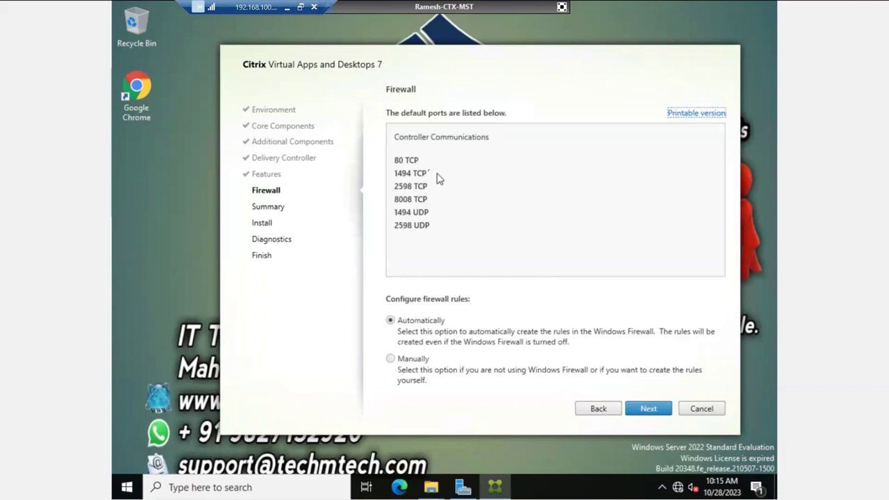
{"action": "left_click", "coordinate": [410, 164]}
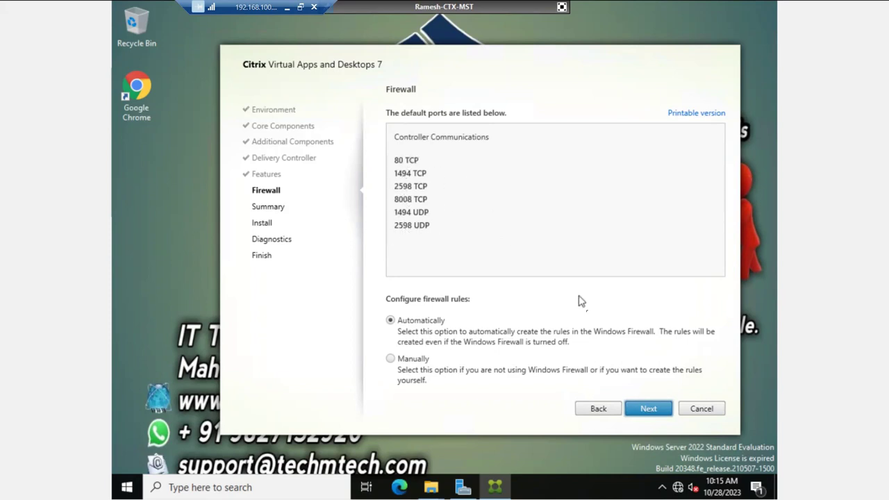
Step: Review the component Summary list and start the Virtual Delivery Agent installation
{"action": "left_click", "coordinate": [648, 416]}
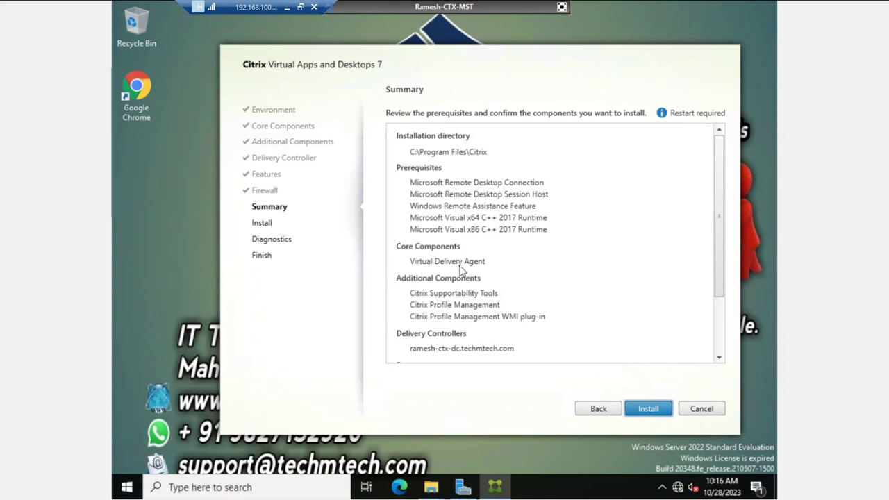
{"action": "scroll", "coordinate": [460, 270], "scroll_direction": "down", "scroll_amount": 1}
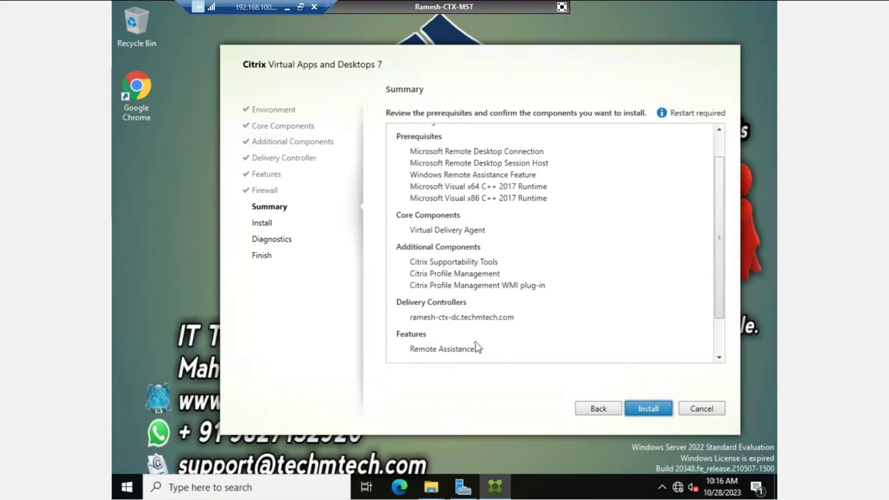
{"action": "left_click", "coordinate": [647, 413]}
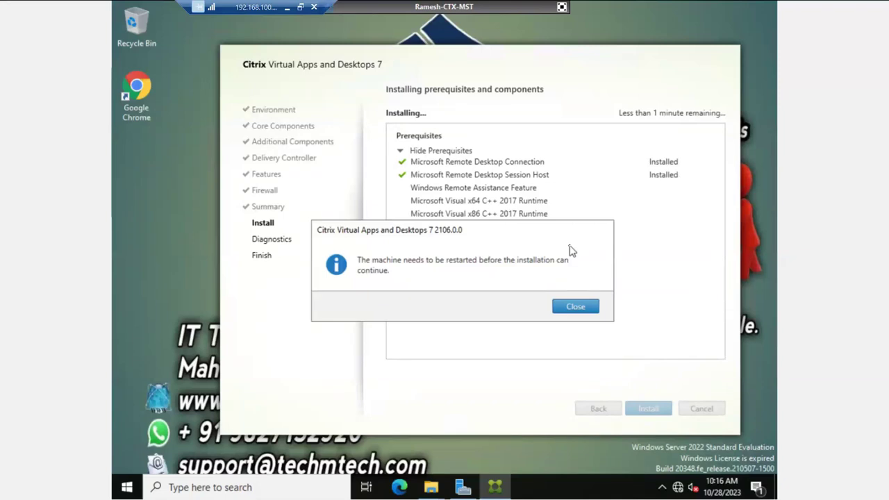
Step: Close the restart-required message once the prerequisites have installed
{"action": "left_click", "coordinate": [575, 306]}
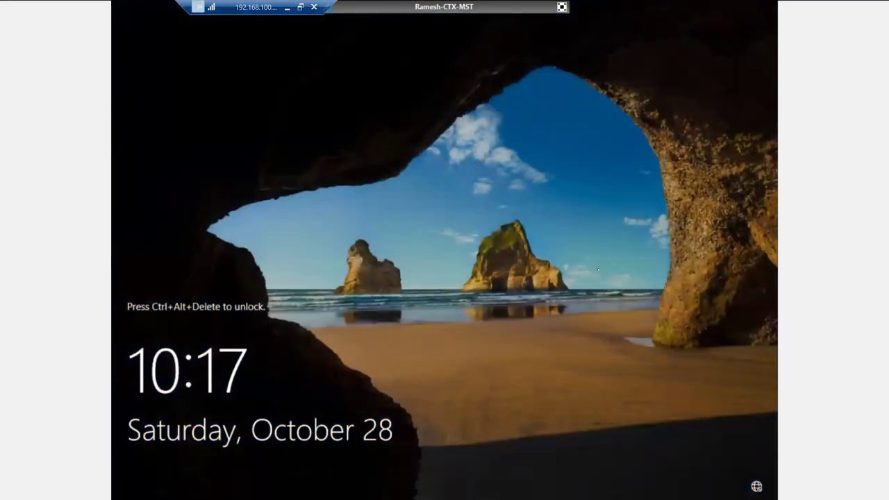
{"action": "left_click", "coordinate": [563, 7]}
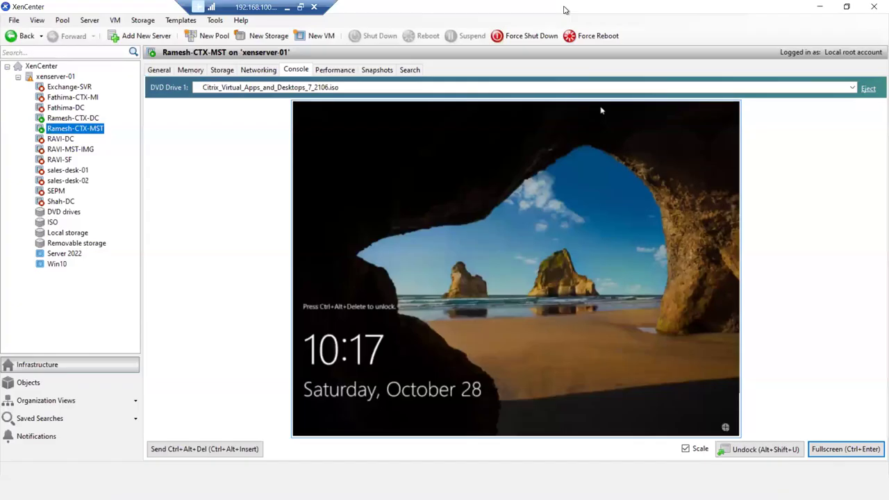
{"action": "left_click", "coordinate": [236, 450]}
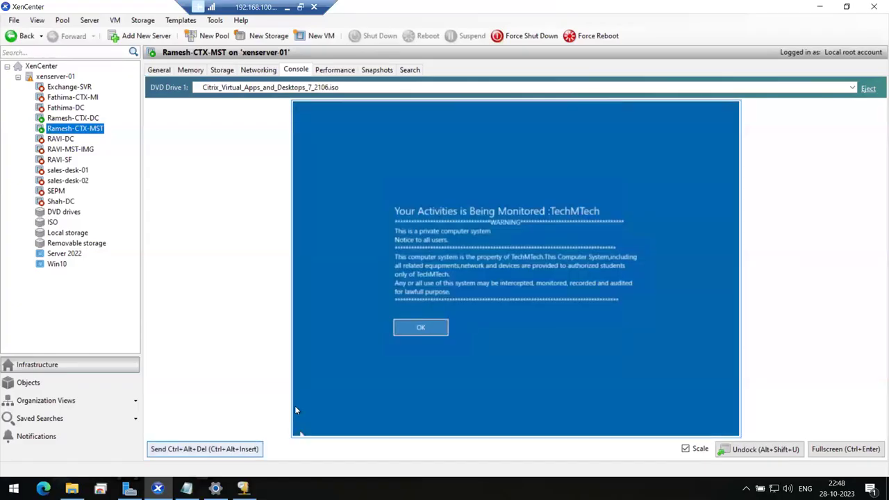
{"action": "left_click", "coordinate": [426, 329]}
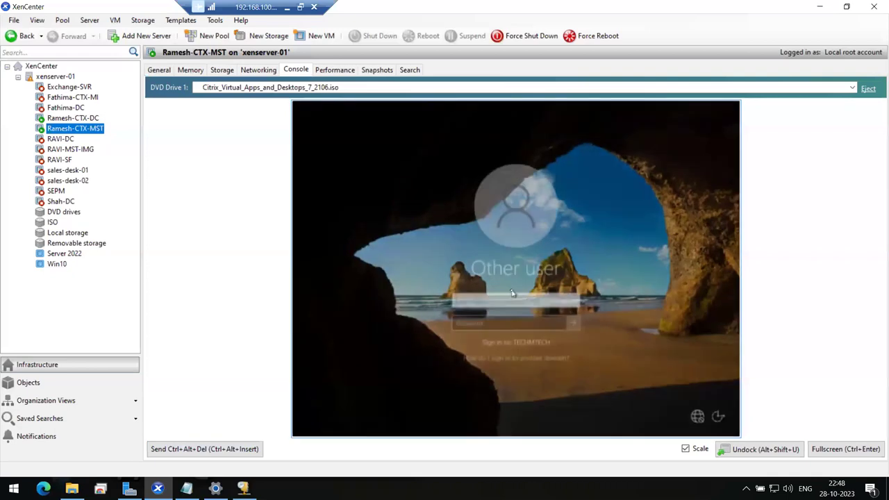
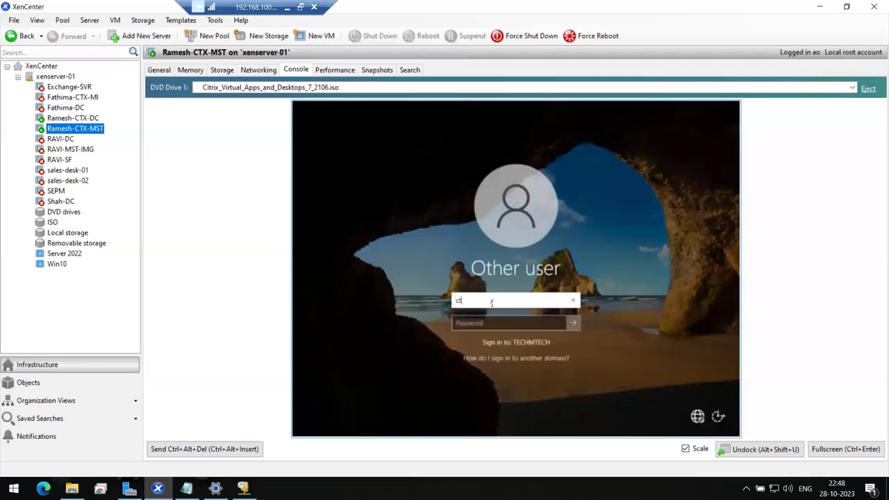
{"action": "key", "text": "Tab"}
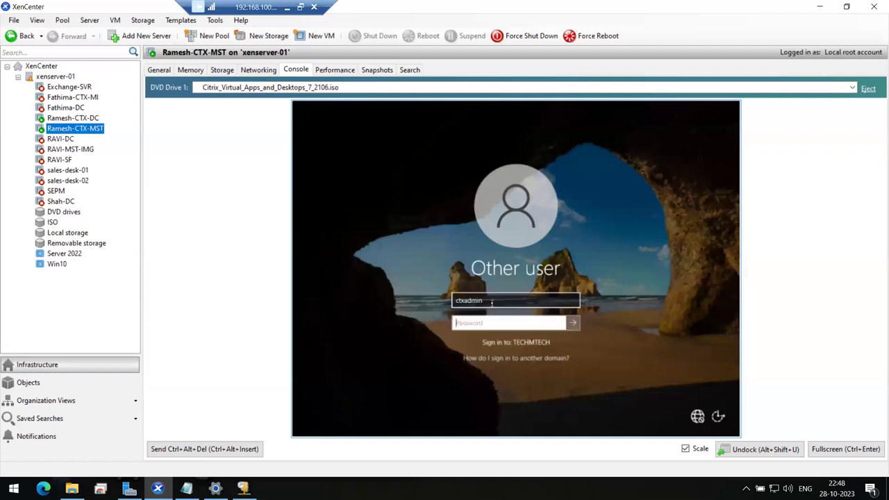
{"action": "key", "text": "Return"}
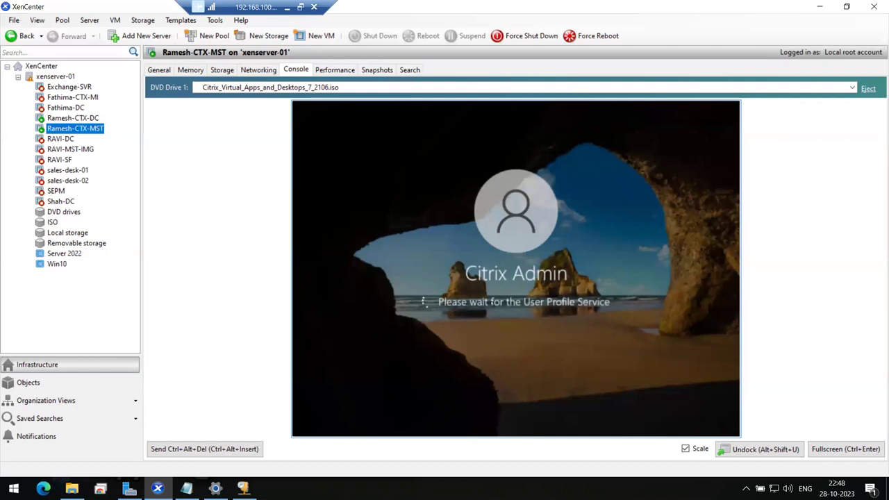
{"action": "left_click", "coordinate": [830, 451]}
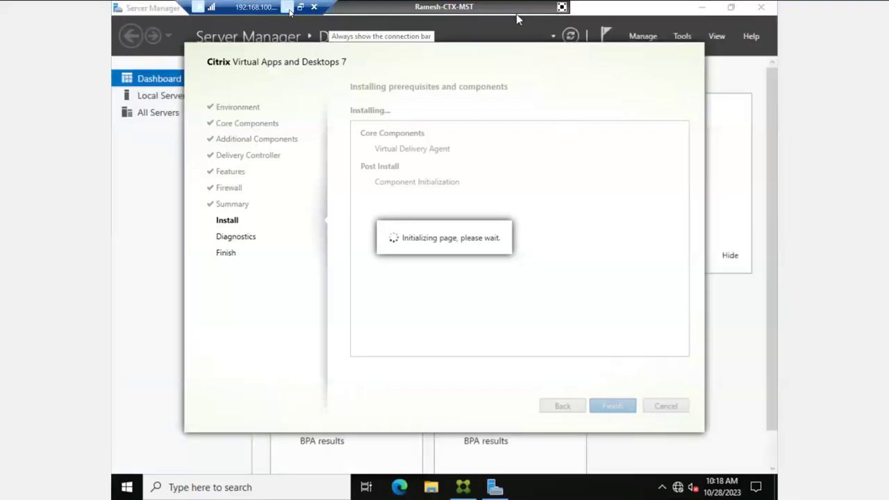
Step: Leave the remote session for the local desktop while the prerequisites install
{"action": "left_click", "coordinate": [289, 8]}
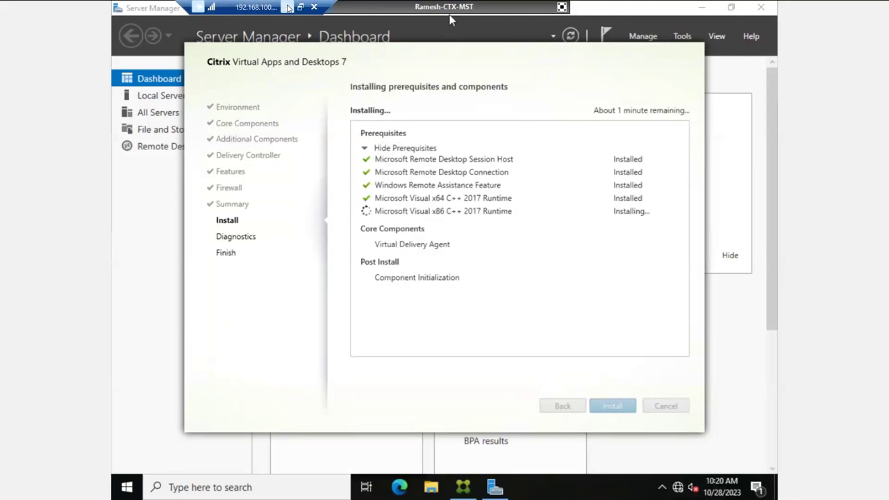
Step: Minimise the remote session and reload the YouTube Studio channel dashboard in Chrome
{"action": "left_click", "coordinate": [286, 6]}
{"action": "left_click", "coordinate": [457, 486]}
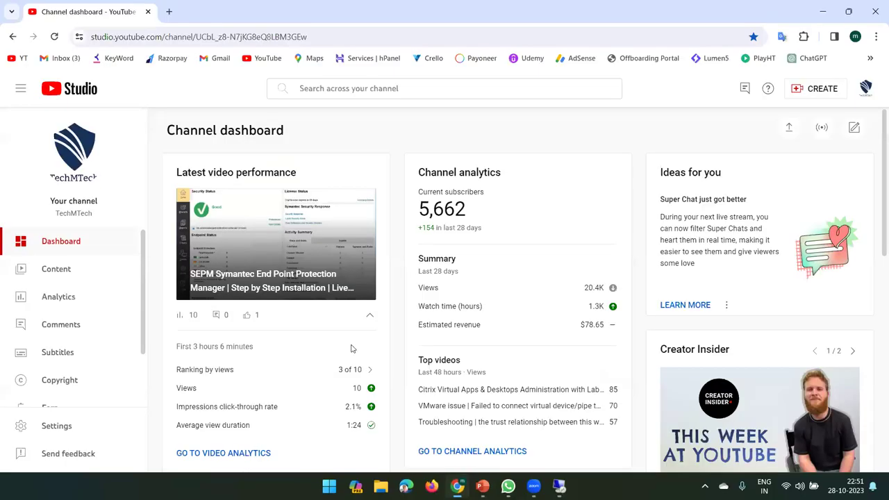
{"action": "left_click", "coordinate": [21, 59]}
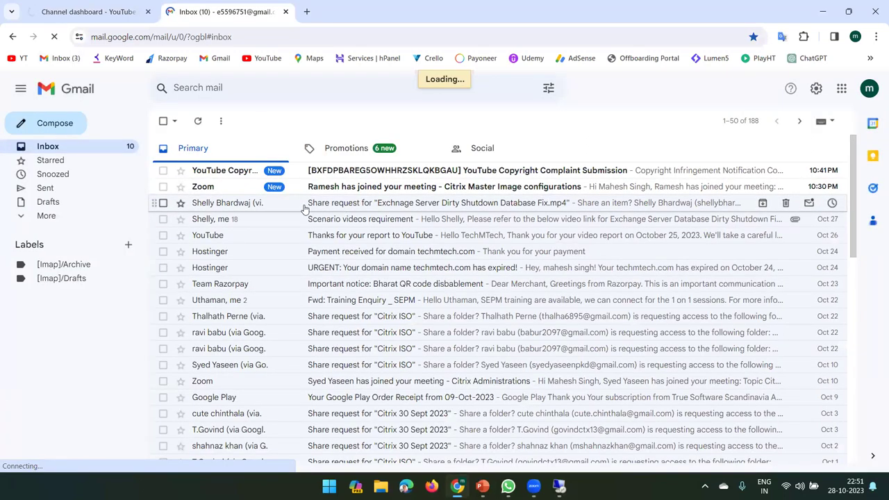
Step: Glance at the Exchange share-request email, then expand the Scenario videos requirement thread's first message
{"action": "left_click", "coordinate": [307, 208]}
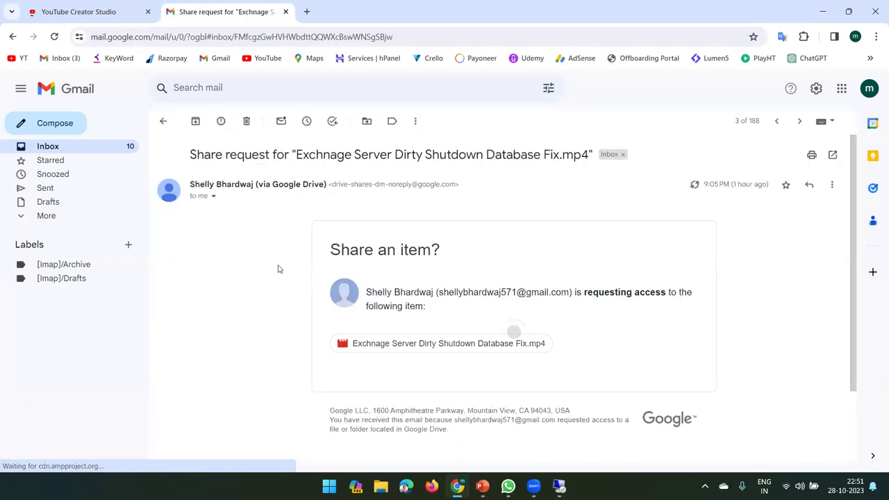
{"action": "left_click", "coordinate": [164, 121]}
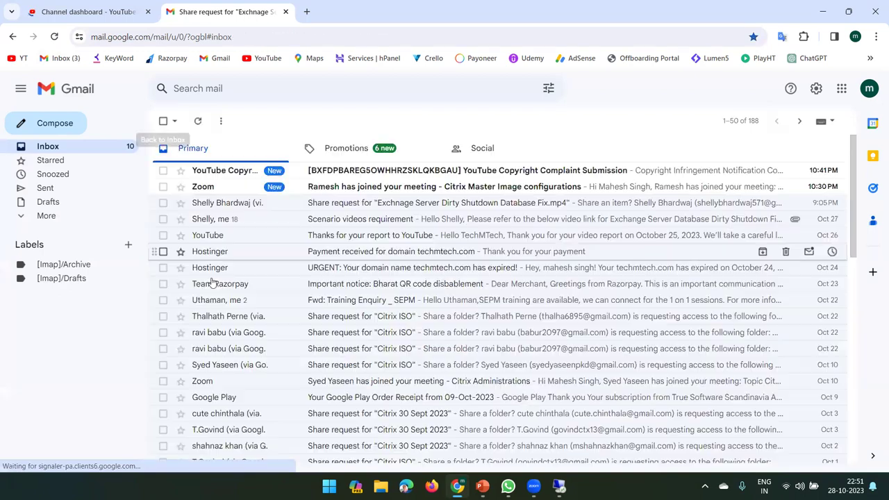
{"action": "left_click", "coordinate": [249, 221]}
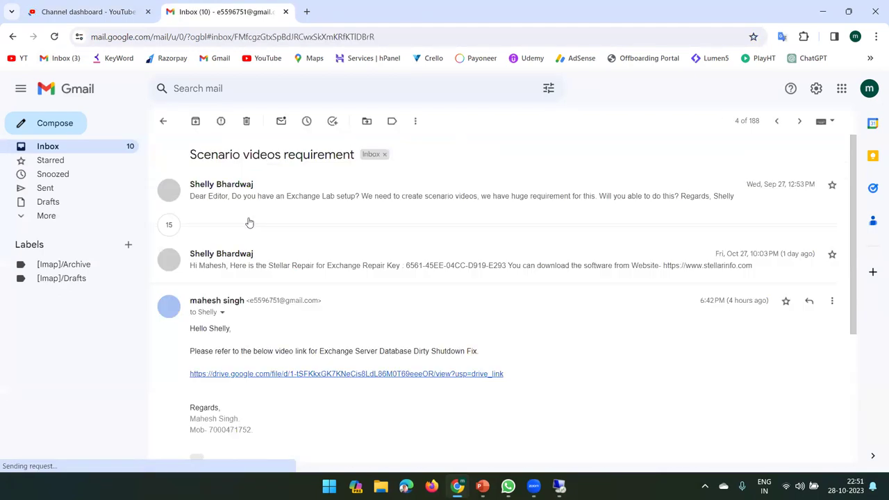
{"action": "left_click", "coordinate": [172, 227]}
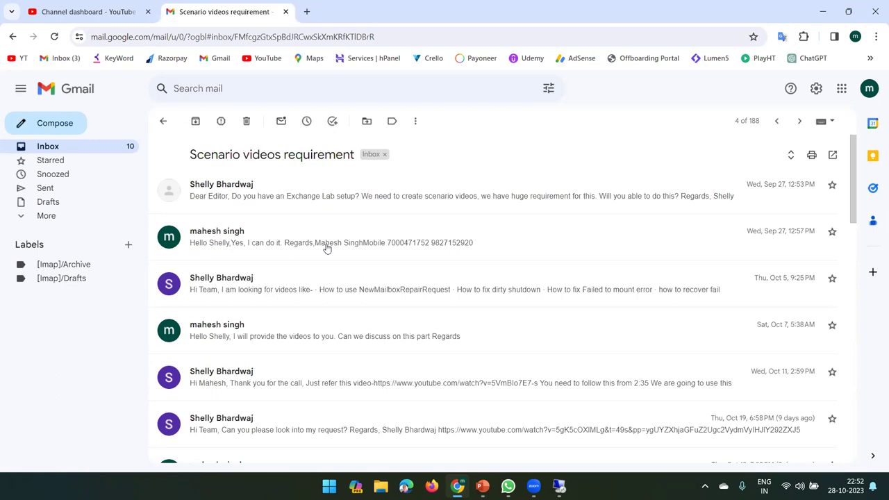
{"action": "left_click", "coordinate": [306, 205]}
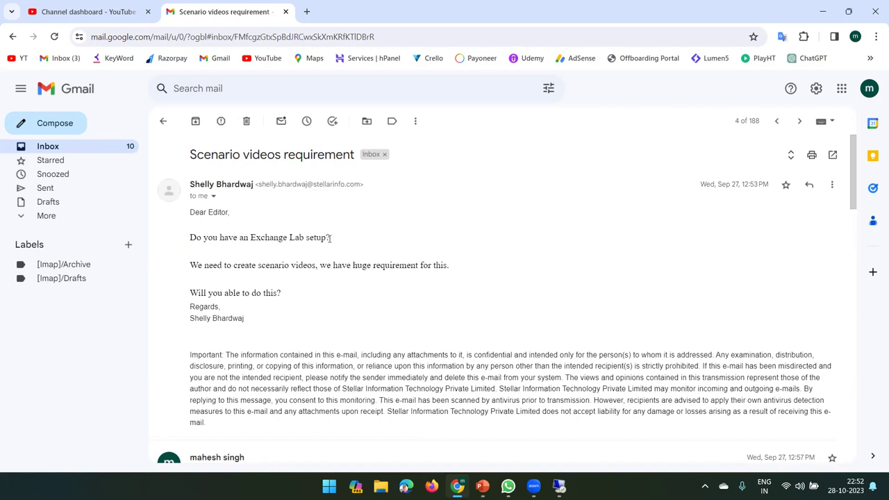
Step: Highlight the Exchange lab setup question and the sentence about needing scenario videos
{"action": "mouse_move", "coordinate": [330, 237]}
{"action": "left_mouse_down"}
{"action": "mouse_move", "coordinate": [190, 238]}
{"action": "mouse_move", "coordinate": [362, 268]}
{"action": "left_mouse_up"}
{"action": "left_click", "coordinate": [323, 290]}
{"action": "left_click_drag", "start_coordinate": [449, 267], "coordinate": [175, 271]}
{"action": "double_click", "coordinate": [228, 268]}
{"action": "double_click", "coordinate": [261, 269]}
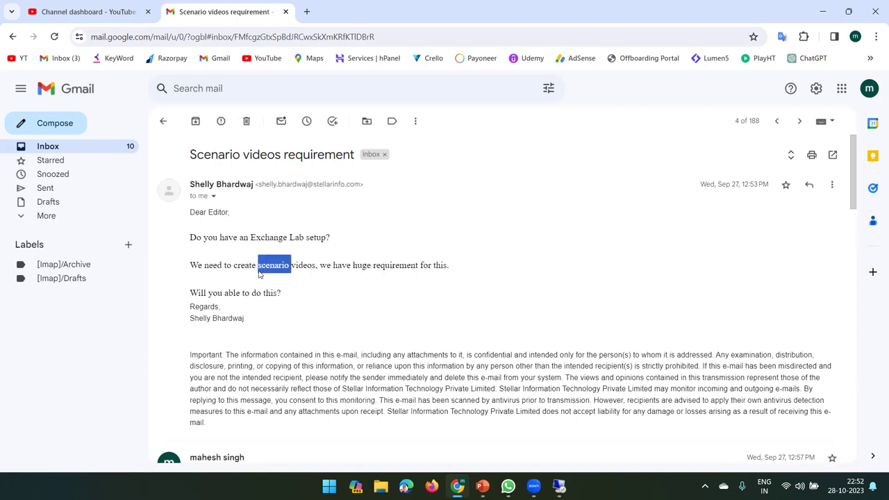
{"action": "double_click", "coordinate": [216, 266]}
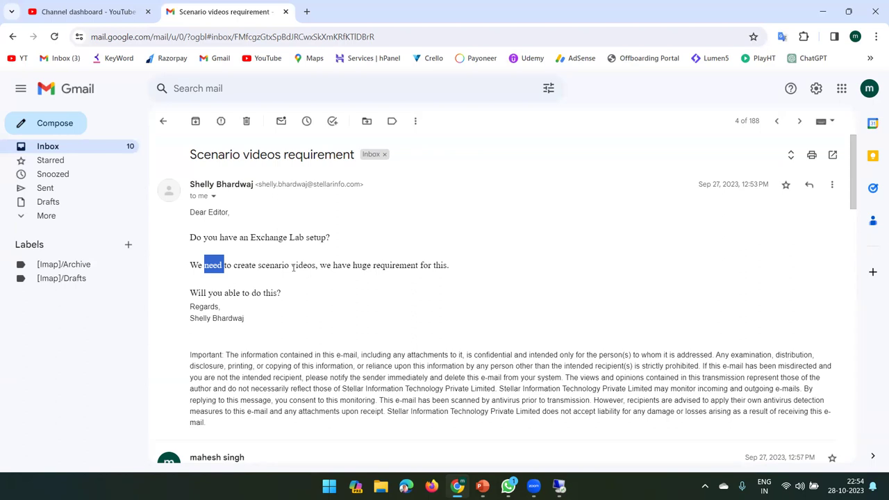
Step: Re-read the email, highlighting words like 'Exchange', 'setup', 'scenario', 'videos' and 'requirement'
{"action": "double_click", "coordinate": [210, 237]}
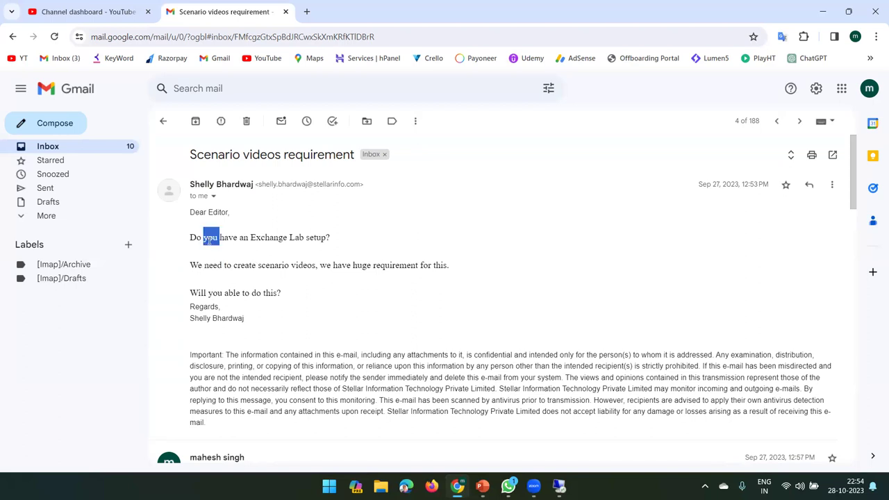
{"action": "double_click", "coordinate": [273, 238]}
{"action": "left_click", "coordinate": [317, 241]}
{"action": "double_click", "coordinate": [317, 240]}
{"action": "left_click", "coordinate": [343, 242]}
{"action": "double_click", "coordinate": [207, 265]}
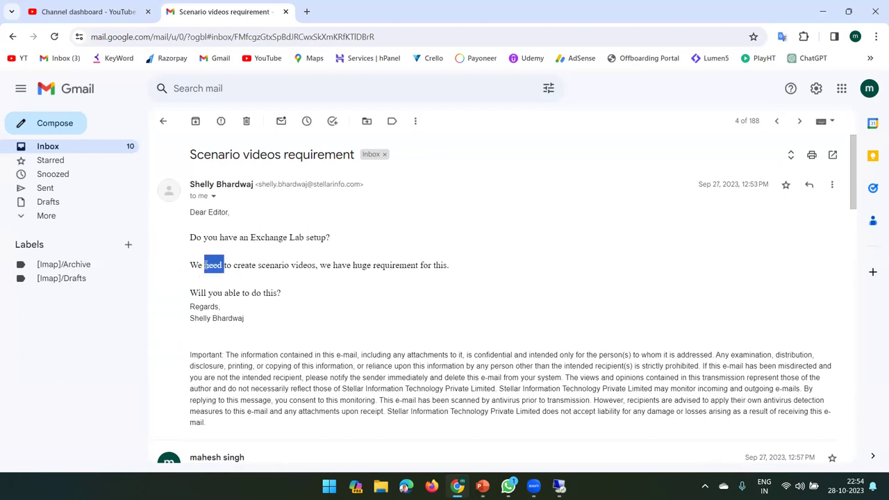
{"action": "left_click", "coordinate": [262, 268]}
{"action": "double_click", "coordinate": [262, 268]}
{"action": "left_click", "coordinate": [303, 269]}
{"action": "double_click", "coordinate": [303, 269]}
{"action": "double_click", "coordinate": [341, 269]}
{"action": "double_click", "coordinate": [395, 268]}
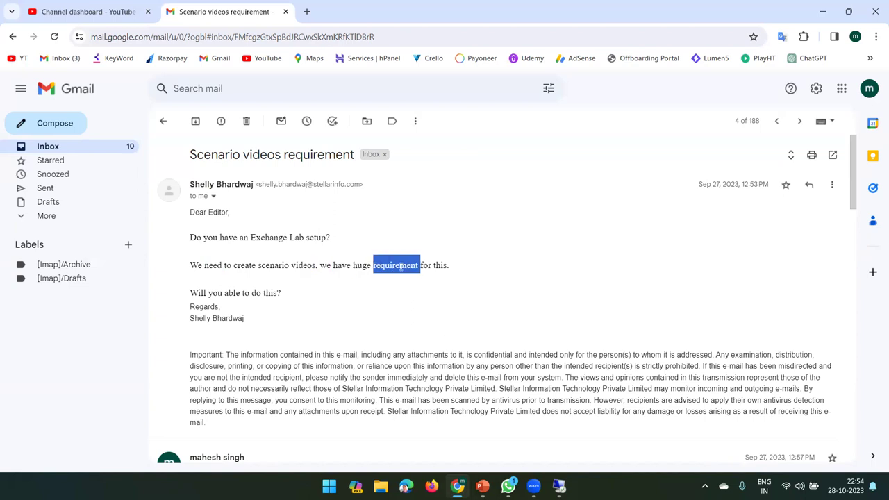
{"action": "left_click", "coordinate": [276, 293]}
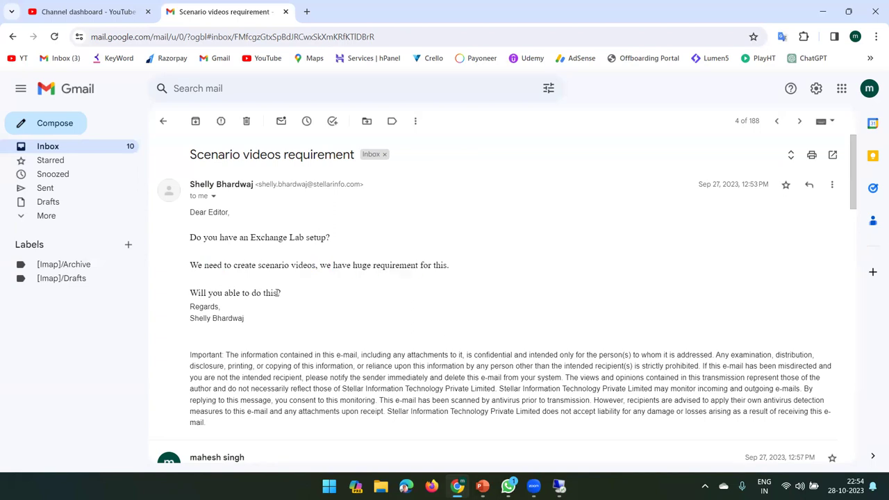
{"action": "double_click", "coordinate": [279, 292]}
{"action": "scroll", "coordinate": [276, 294], "scroll_direction": "down", "scroll_amount": 2}
{"action": "left_click", "coordinate": [255, 326]}
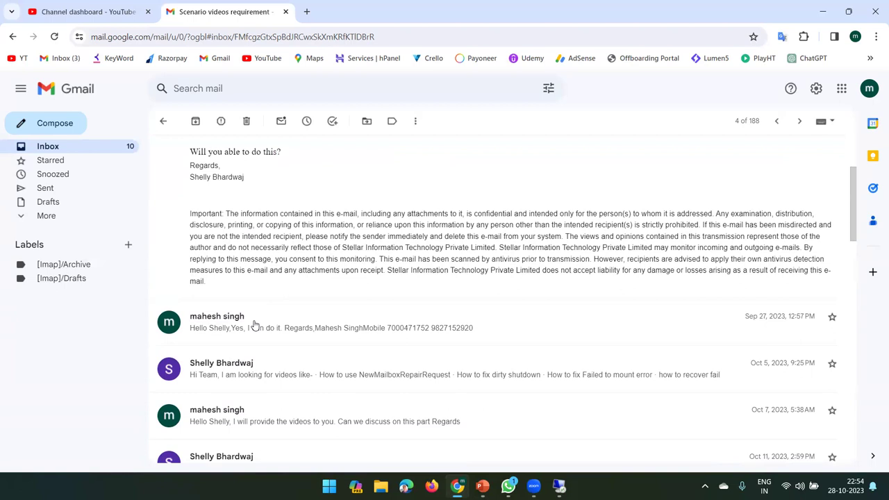
{"action": "scroll", "coordinate": [191, 279], "scroll_direction": "down", "scroll_amount": 1}
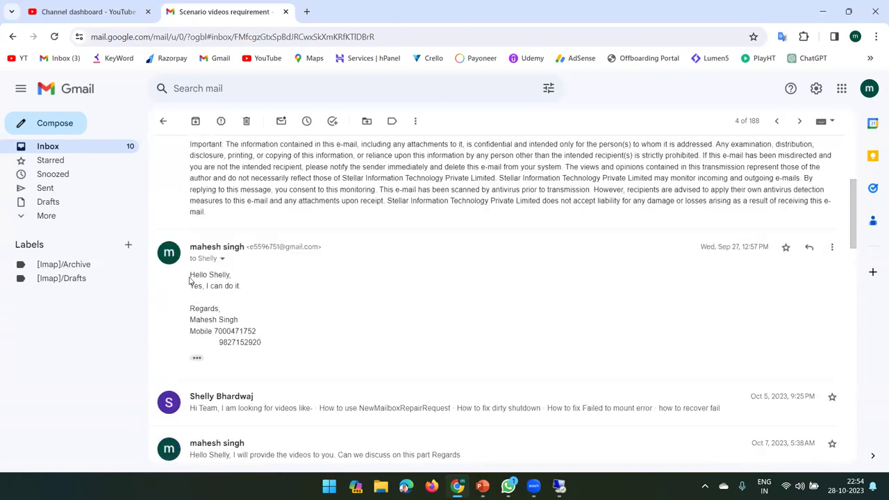
{"action": "left_click_drag", "start_coordinate": [190, 278], "coordinate": [264, 313]}
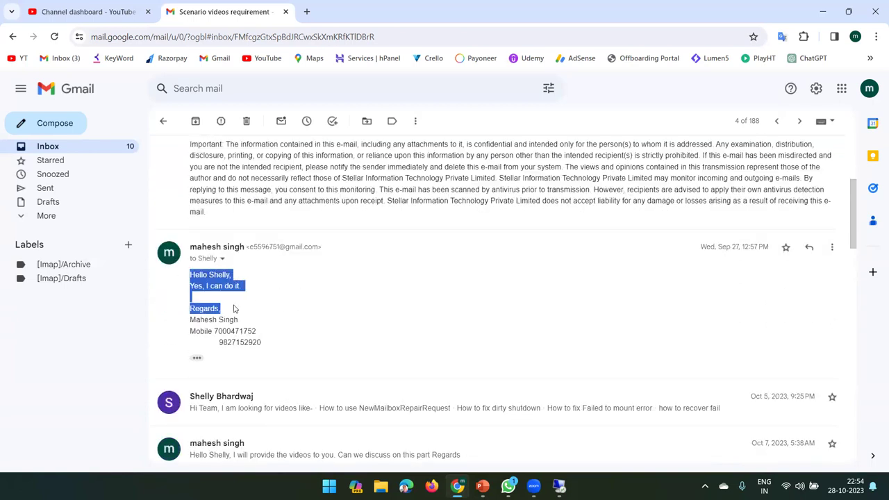
{"action": "scroll", "coordinate": [234, 307], "scroll_direction": "down", "scroll_amount": 2}
{"action": "scroll", "coordinate": [234, 308], "scroll_direction": "down", "scroll_amount": 1}
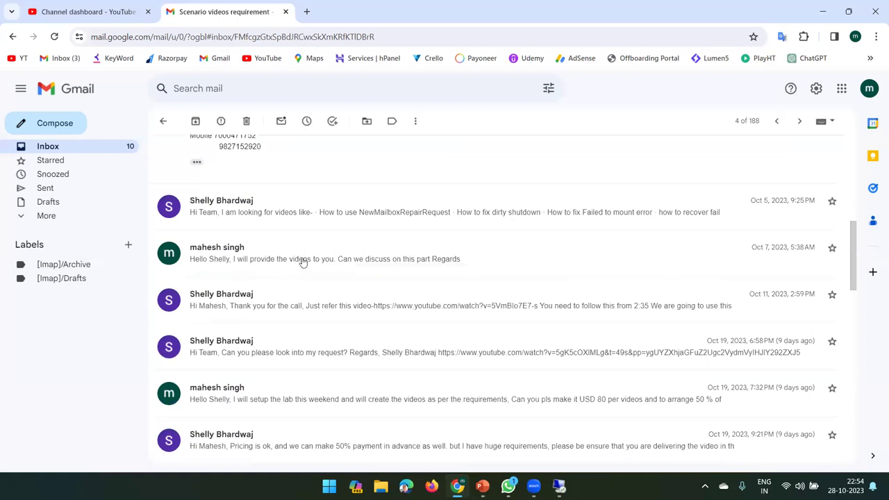
{"action": "left_click", "coordinate": [274, 223]}
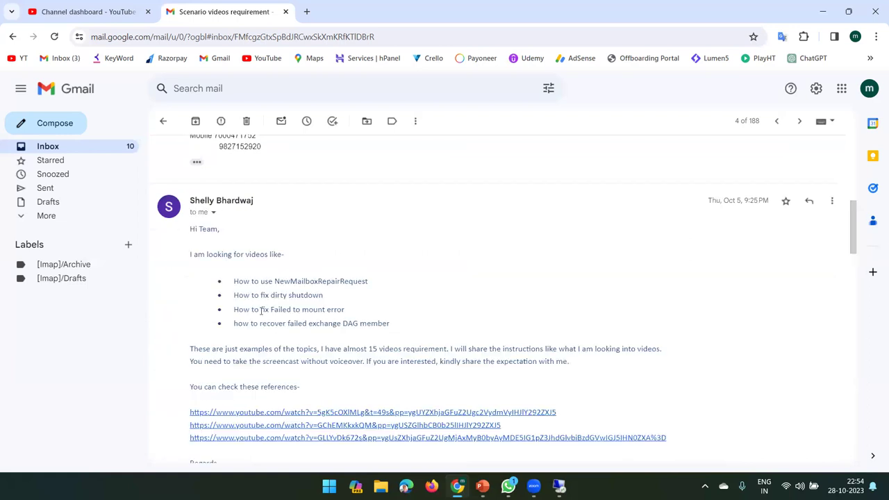
{"action": "left_click_drag", "start_coordinate": [232, 282], "coordinate": [376, 339]}
{"action": "double_click", "coordinate": [373, 349]}
{"action": "scroll", "coordinate": [200, 246], "scroll_direction": "down", "scroll_amount": 1}
{"action": "scroll", "coordinate": [200, 246], "scroll_direction": "down", "scroll_amount": 2}
{"action": "scroll", "coordinate": [200, 246], "scroll_direction": "down", "scroll_amount": 3}
{"action": "scroll", "coordinate": [200, 246], "scroll_direction": "down", "scroll_amount": 4}
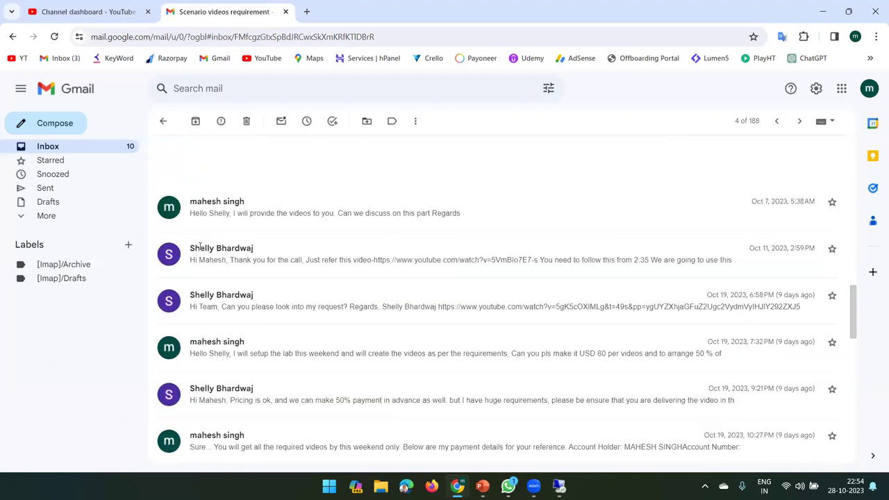
Step: Expand the collapsed Oct 7, Oct 11 and Oct 19 replies in the thread
{"action": "left_click", "coordinate": [280, 209]}
{"action": "scroll", "coordinate": [257, 330], "scroll_direction": "down", "scroll_amount": 1}
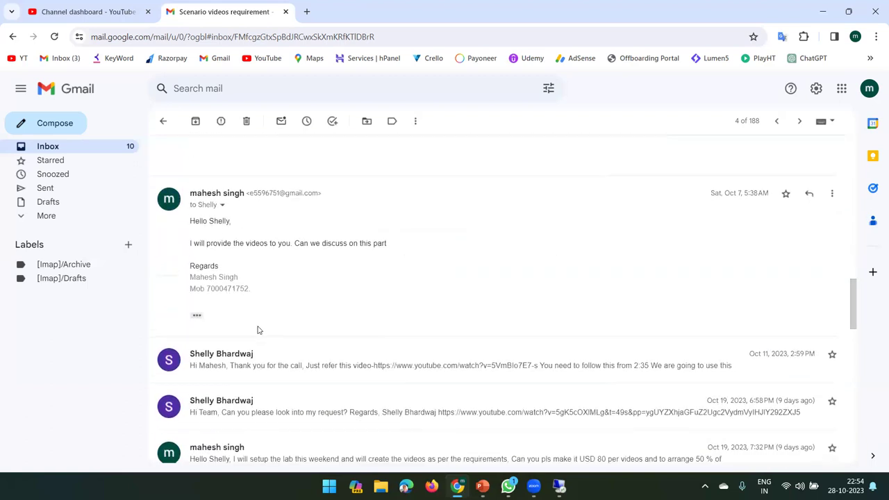
{"action": "scroll", "coordinate": [257, 330], "scroll_direction": "down", "scroll_amount": 1}
{"action": "left_click", "coordinate": [233, 307]}
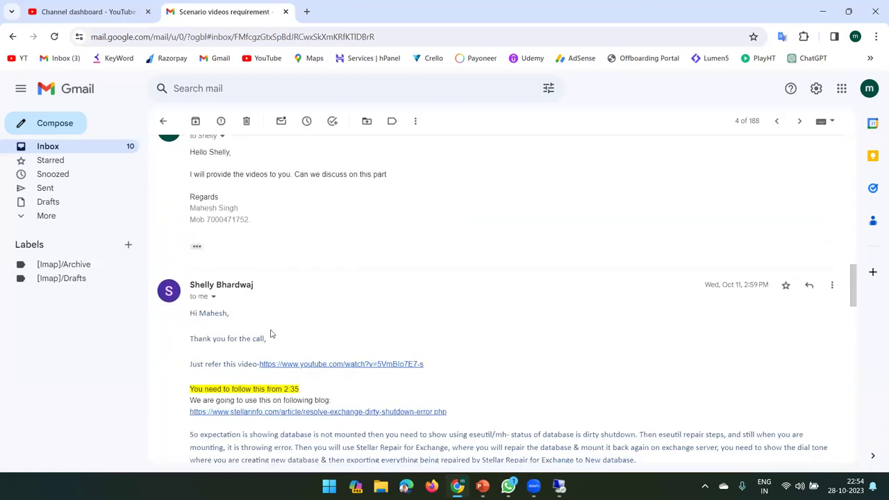
{"action": "scroll", "coordinate": [271, 336], "scroll_direction": "down", "scroll_amount": 2}
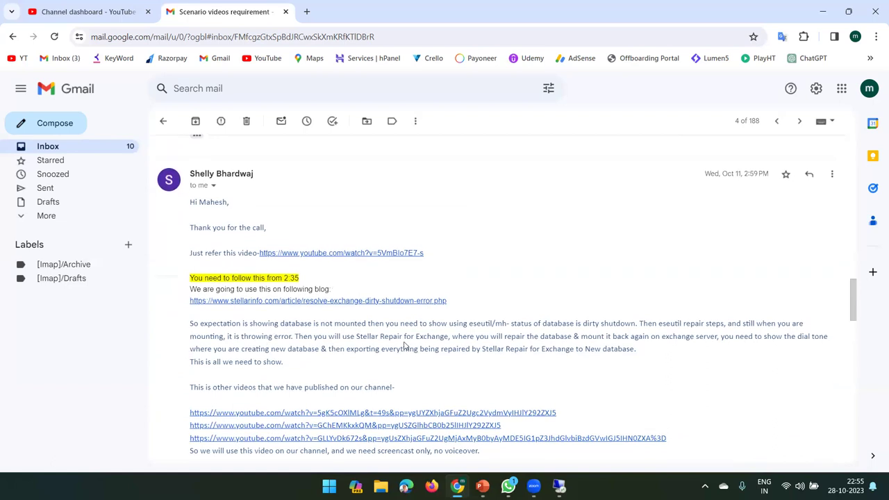
{"action": "scroll", "coordinate": [284, 319], "scroll_direction": "down", "scroll_amount": 3}
{"action": "scroll", "coordinate": [285, 318], "scroll_direction": "down", "scroll_amount": 1}
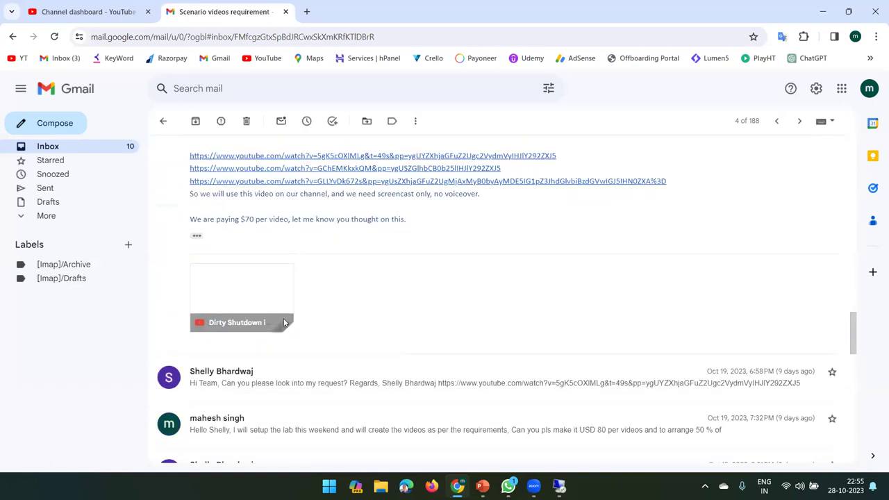
{"action": "scroll", "coordinate": [264, 292], "scroll_direction": "down", "scroll_amount": 2}
{"action": "left_click", "coordinate": [236, 260]}
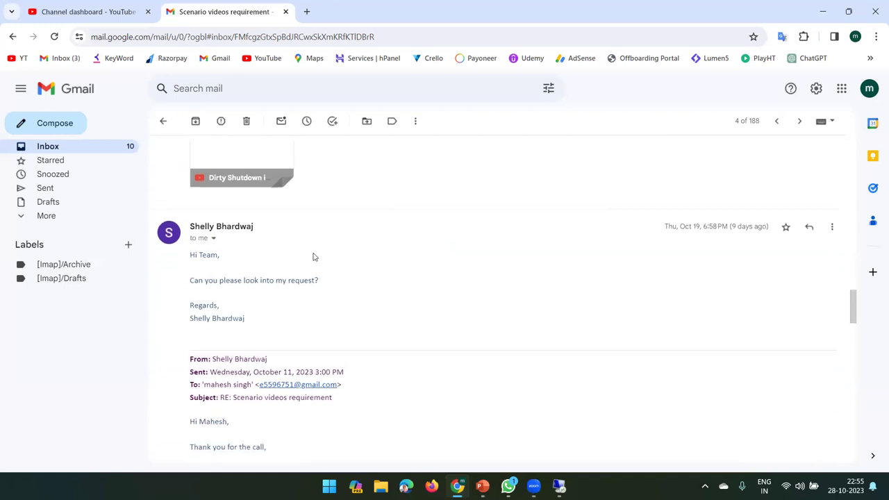
{"action": "scroll", "coordinate": [313, 255], "scroll_direction": "up", "scroll_amount": 2}
{"action": "scroll", "coordinate": [313, 256], "scroll_direction": "up", "scroll_amount": 1}
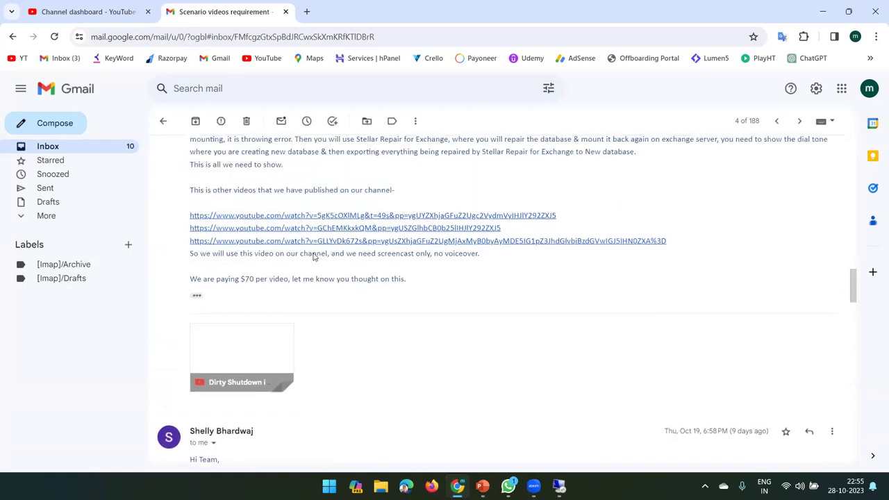
{"action": "scroll", "coordinate": [313, 256], "scroll_direction": "down", "scroll_amount": 1}
Step: Highlight the $70-per-video offer sentence and its price
{"action": "double_click", "coordinate": [249, 233]}
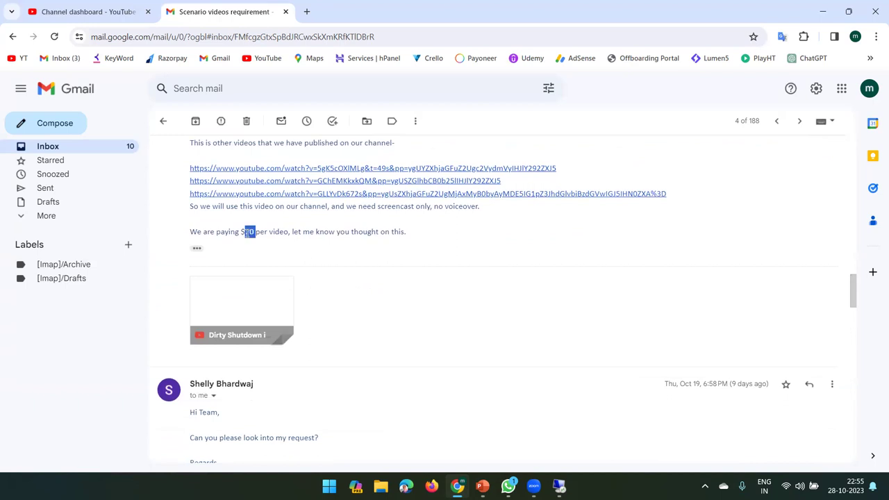
{"action": "left_click", "coordinate": [205, 232]}
{"action": "left_click_drag", "start_coordinate": [205, 233], "coordinate": [341, 243]}
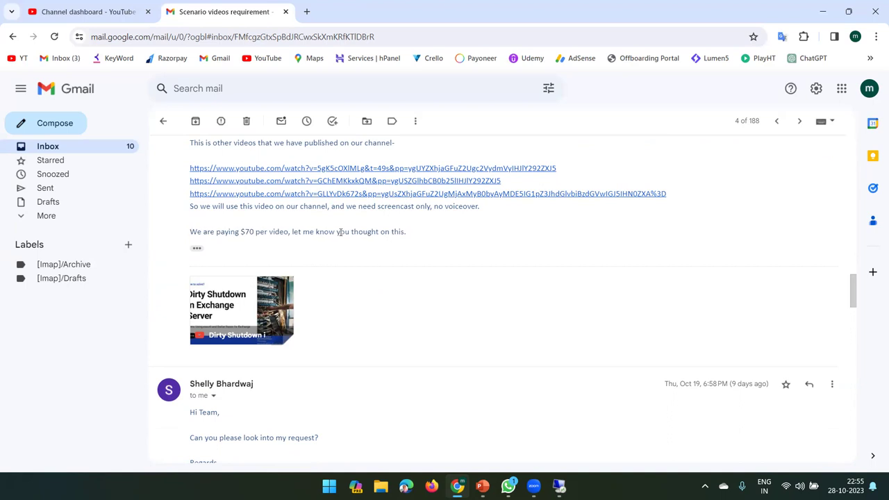
{"action": "double_click", "coordinate": [341, 232]}
{"action": "left_click", "coordinate": [253, 232]}
{"action": "double_click", "coordinate": [253, 231]}
{"action": "scroll", "coordinate": [253, 233], "scroll_direction": "up", "scroll_amount": 2}
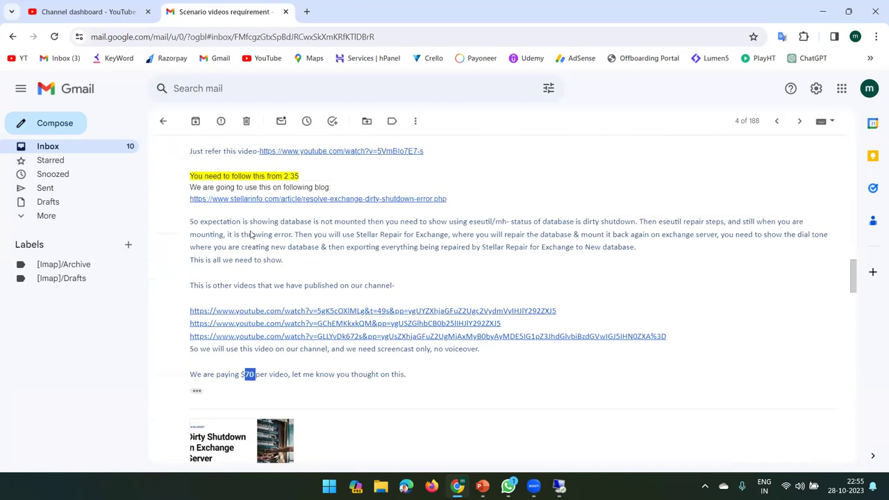
{"action": "scroll", "coordinate": [252, 234], "scroll_direction": "down", "scroll_amount": 1}
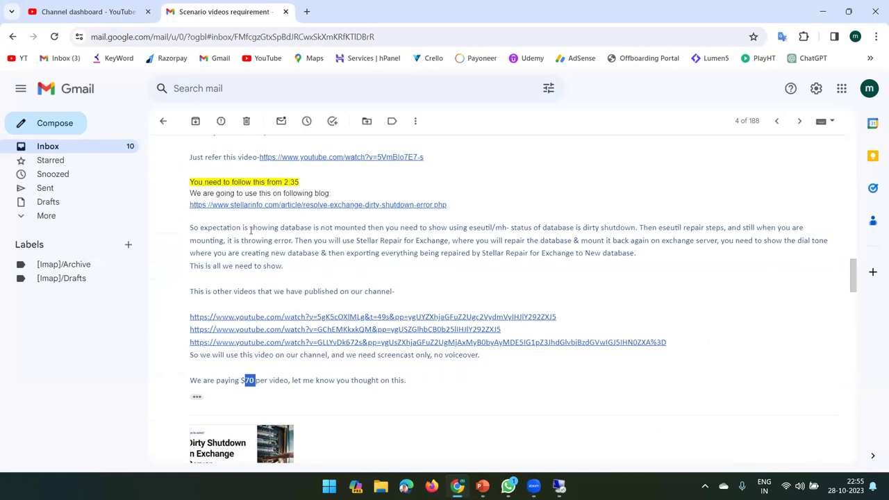
{"action": "scroll", "coordinate": [252, 232], "scroll_direction": "down", "scroll_amount": 3}
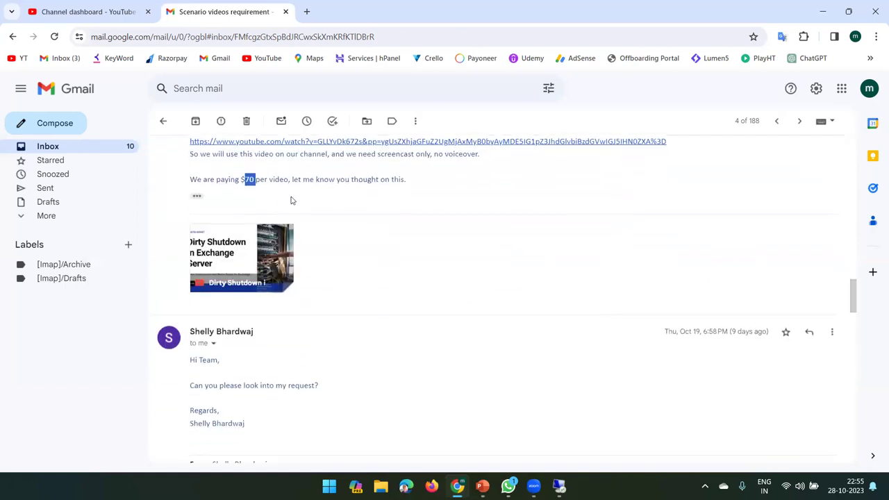
Step: Read through the later replies, highlighting words such as 'video' and 'please'
{"action": "double_click", "coordinate": [277, 180]}
{"action": "scroll", "coordinate": [251, 196], "scroll_direction": "down", "scroll_amount": 1}
{"action": "scroll", "coordinate": [251, 196], "scroll_direction": "down", "scroll_amount": 1}
{"action": "scroll", "coordinate": [251, 196], "scroll_direction": "down", "scroll_amount": 1}
{"action": "scroll", "coordinate": [252, 196], "scroll_direction": "down", "scroll_amount": 1}
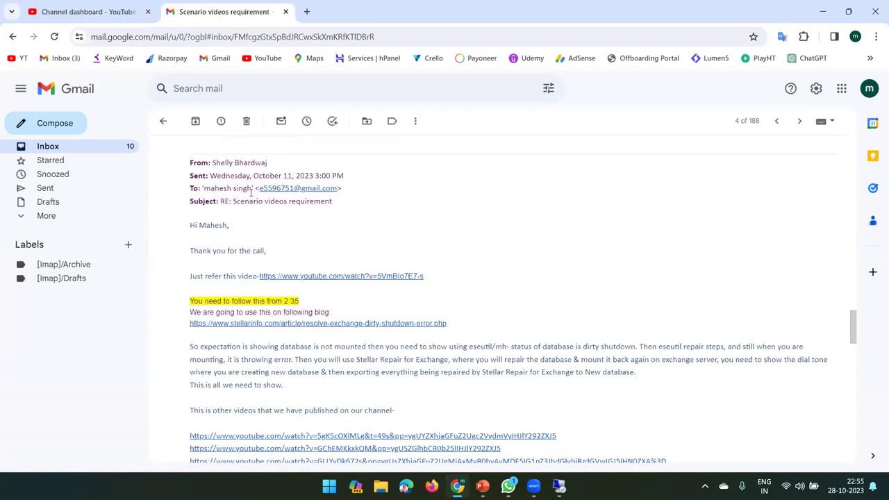
{"action": "scroll", "coordinate": [234, 270], "scroll_direction": "up", "scroll_amount": 3}
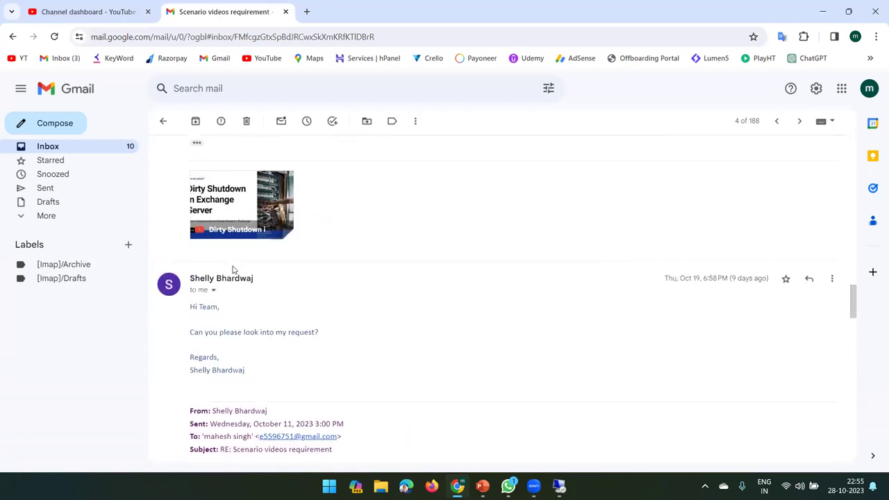
{"action": "scroll", "coordinate": [233, 270], "scroll_direction": "down", "scroll_amount": 4}
{"action": "scroll", "coordinate": [234, 270], "scroll_direction": "up", "scroll_amount": 2}
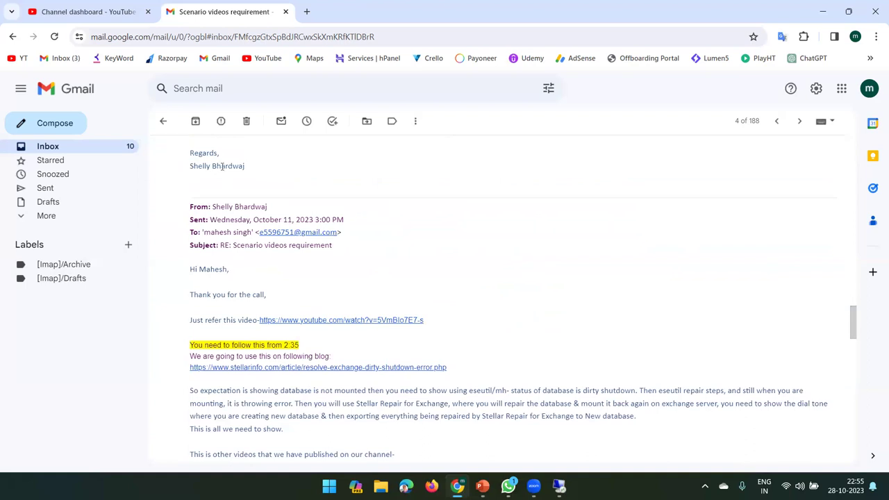
{"action": "scroll", "coordinate": [223, 176], "scroll_direction": "up", "scroll_amount": 1}
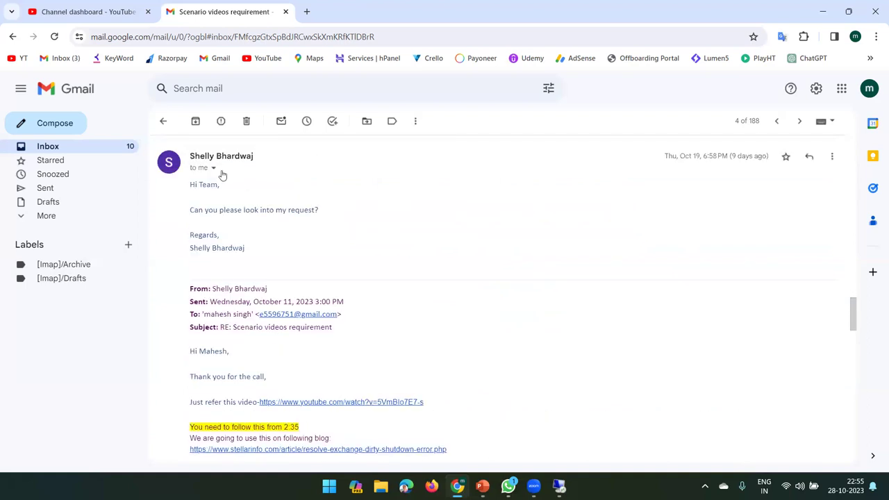
{"action": "double_click", "coordinate": [250, 209]}
{"action": "scroll", "coordinate": [248, 212], "scroll_direction": "down", "scroll_amount": 3}
{"action": "scroll", "coordinate": [246, 217], "scroll_direction": "down", "scroll_amount": 2}
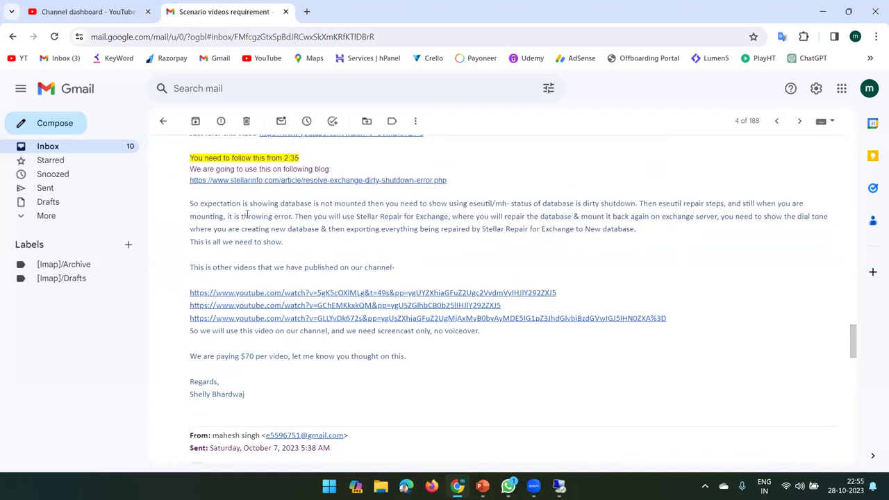
{"action": "scroll", "coordinate": [247, 218], "scroll_direction": "down", "scroll_amount": 3}
{"action": "scroll", "coordinate": [246, 217], "scroll_direction": "down", "scroll_amount": 3}
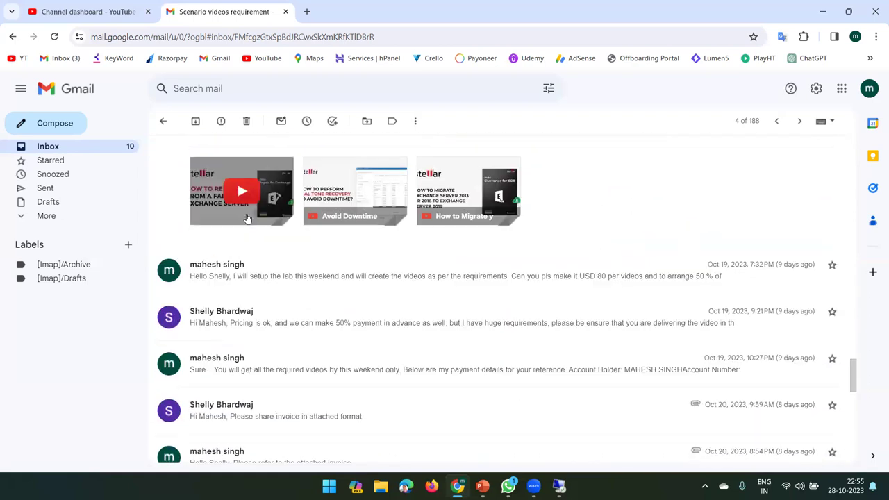
{"action": "left_click", "coordinate": [246, 241]}
{"action": "scroll", "coordinate": [246, 241], "scroll_direction": "down", "scroll_amount": 1}
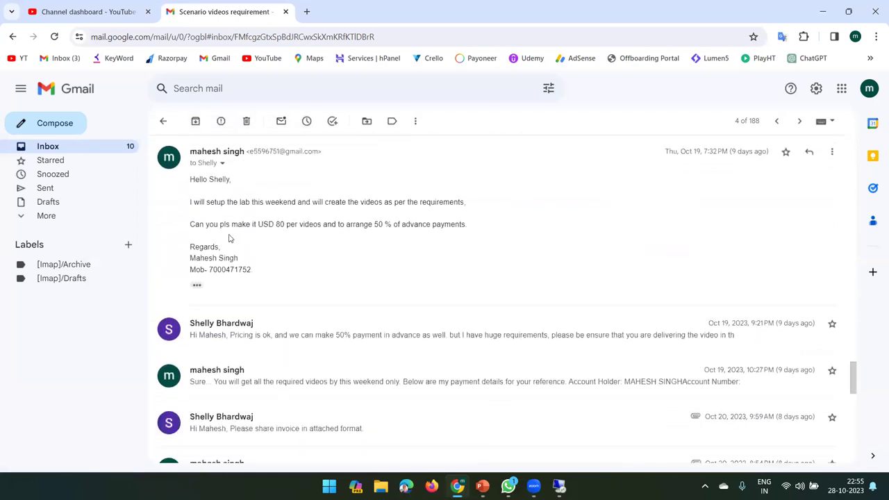
{"action": "left_click_drag", "start_coordinate": [284, 224], "coordinate": [187, 223]}
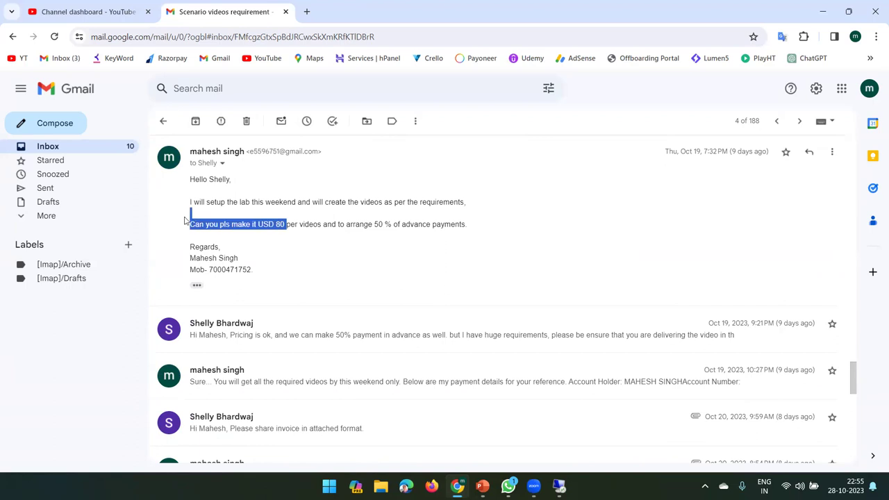
{"action": "double_click", "coordinate": [249, 223]}
{"action": "double_click", "coordinate": [281, 224]}
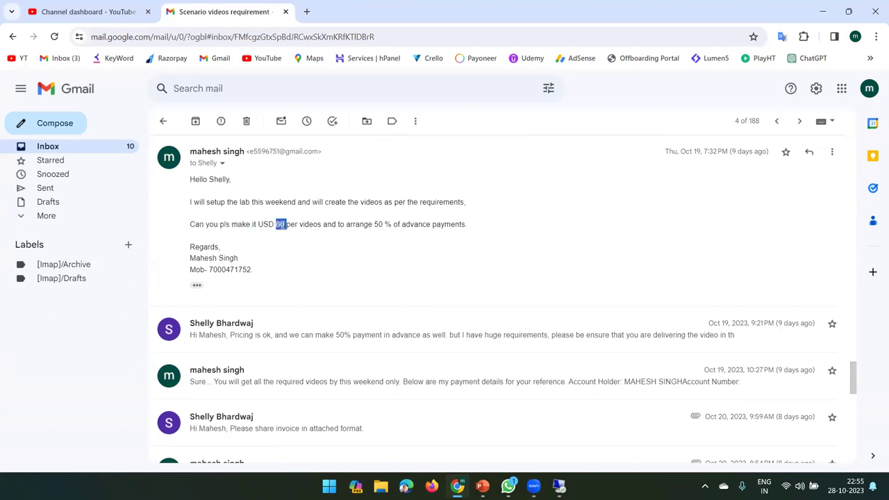
{"action": "left_click", "coordinate": [383, 224]}
Step: Scroll back to the first message and copy 'stellarinfo' from the original sender's address
{"action": "scroll", "coordinate": [354, 228], "scroll_direction": "up", "scroll_amount": 5}
{"action": "scroll", "coordinate": [353, 228], "scroll_direction": "up", "scroll_amount": 3}
{"action": "scroll", "coordinate": [353, 228], "scroll_direction": "up", "scroll_amount": 3}
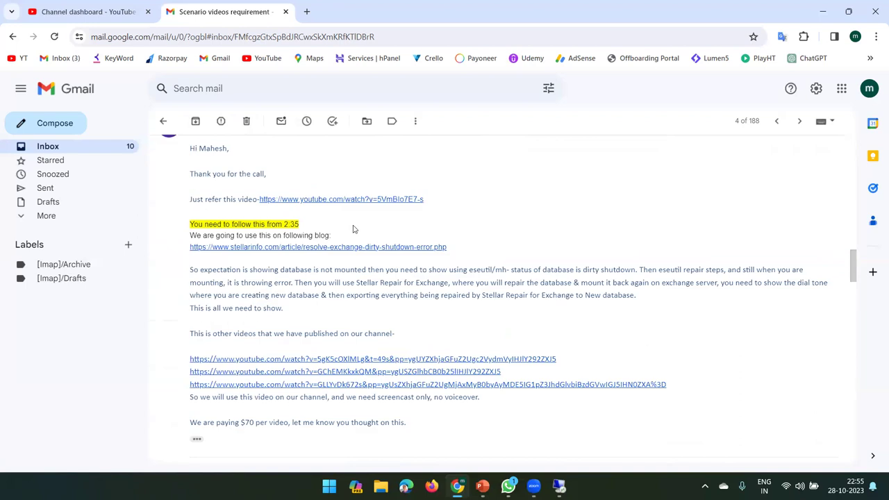
{"action": "scroll", "coordinate": [353, 228], "scroll_direction": "up", "scroll_amount": 5}
{"action": "scroll", "coordinate": [353, 228], "scroll_direction": "up", "scroll_amount": 5}
{"action": "scroll", "coordinate": [353, 229], "scroll_direction": "up", "scroll_amount": 2}
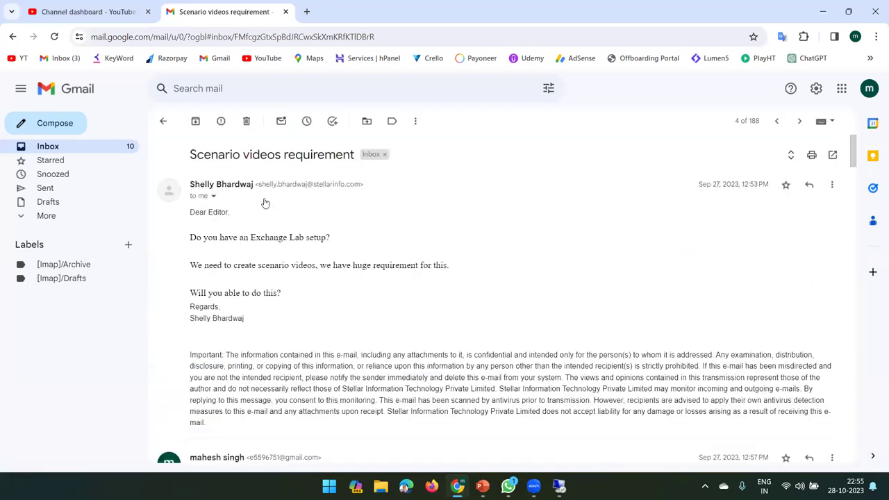
{"action": "left_click", "coordinate": [214, 197]}
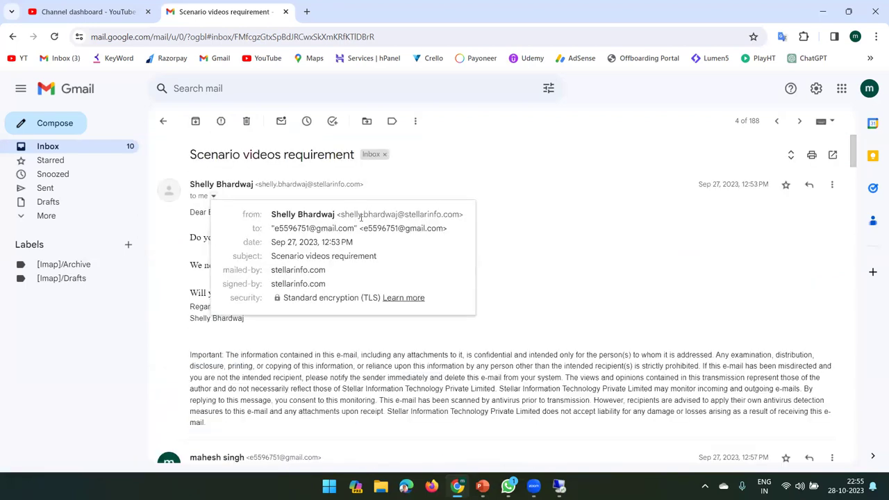
{"action": "double_click", "coordinate": [420, 214]}
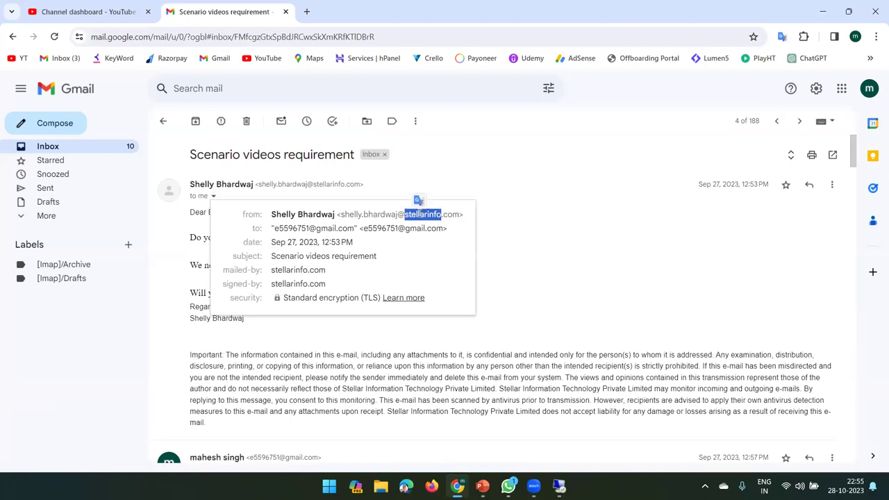
{"action": "right_click", "coordinate": [416, 212]}
{"action": "left_click", "coordinate": [437, 226]}
{"action": "left_click", "coordinate": [129, 11]}
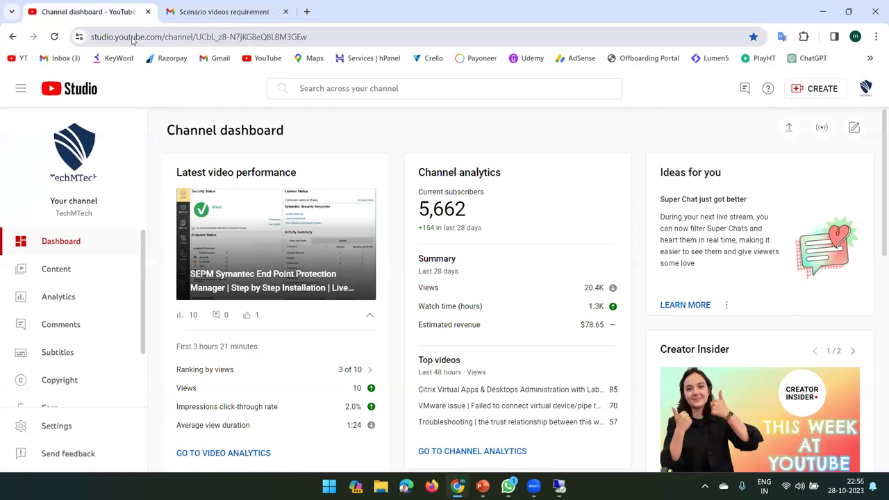
Step: Google the pasted 'stellarinfo' and open the Stellar Data Recovery Software official website result
{"action": "left_click", "coordinate": [132, 37]}
{"action": "key", "text": "ctrl+v"}
{"action": "key", "text": "Return"}
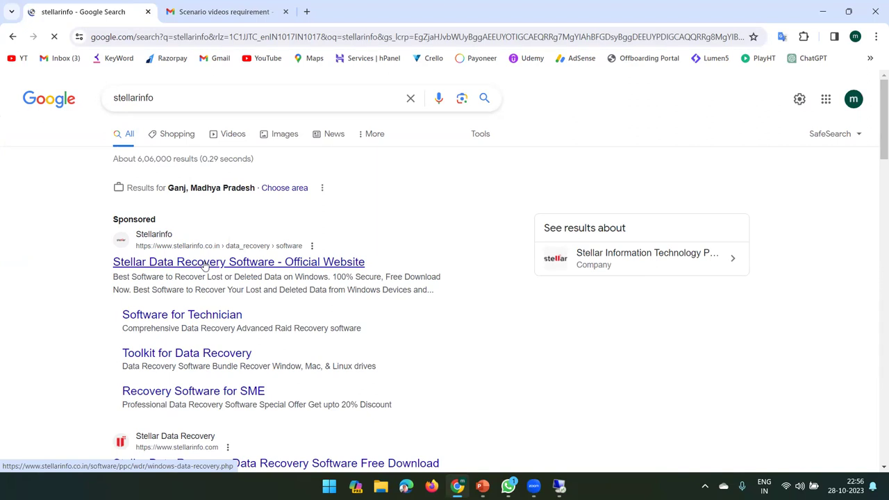
{"action": "left_click", "coordinate": [205, 264]}
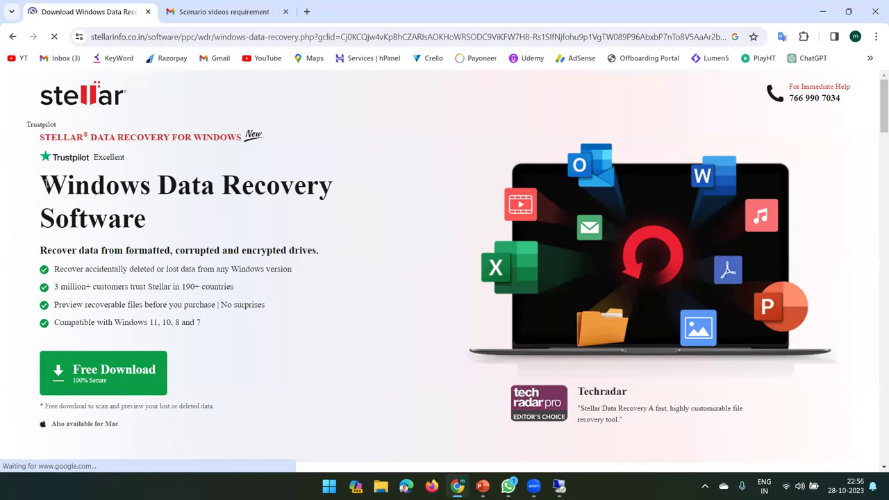
{"action": "left_click_drag", "start_coordinate": [43, 182], "coordinate": [164, 225]}
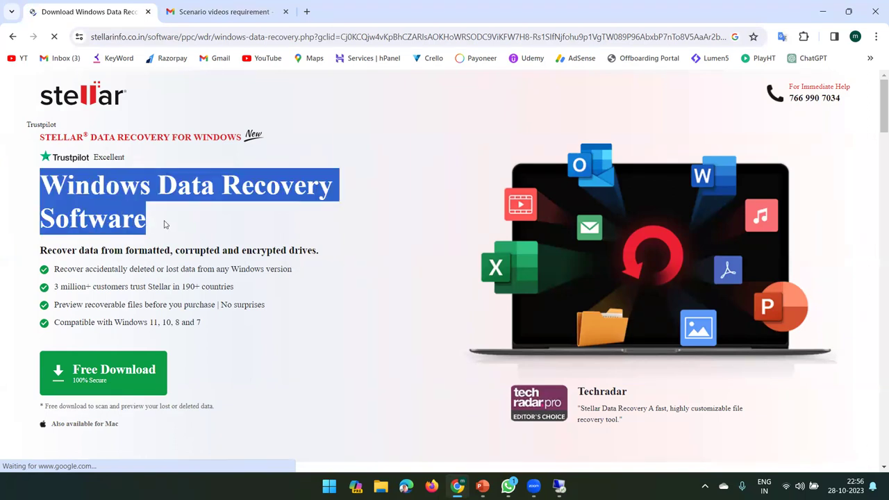
{"action": "scroll", "coordinate": [165, 224], "scroll_direction": "down", "scroll_amount": 2}
{"action": "scroll", "coordinate": [165, 225], "scroll_direction": "down", "scroll_amount": 3}
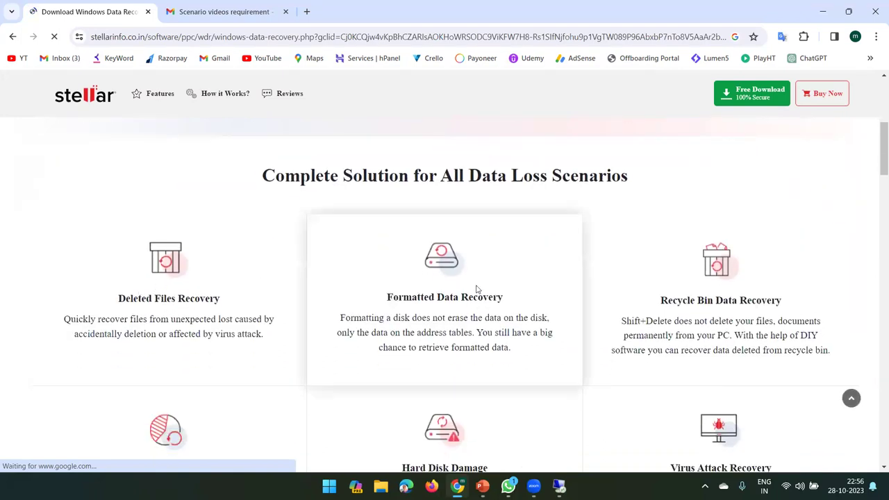
{"action": "scroll", "coordinate": [475, 308], "scroll_direction": "down", "scroll_amount": 3}
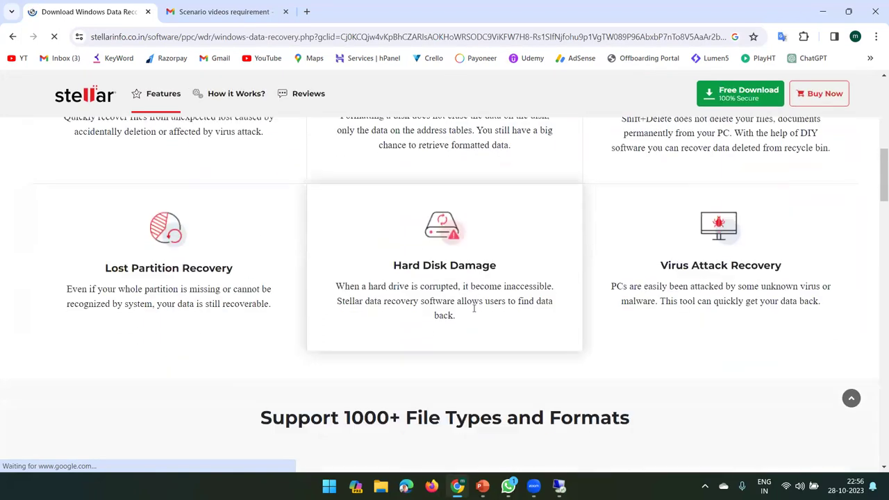
{"action": "scroll", "coordinate": [475, 308], "scroll_direction": "down", "scroll_amount": 4}
{"action": "scroll", "coordinate": [474, 310], "scroll_direction": "down", "scroll_amount": 2}
{"action": "scroll", "coordinate": [475, 311], "scroll_direction": "down", "scroll_amount": 3}
{"action": "scroll", "coordinate": [475, 313], "scroll_direction": "down", "scroll_amount": 1}
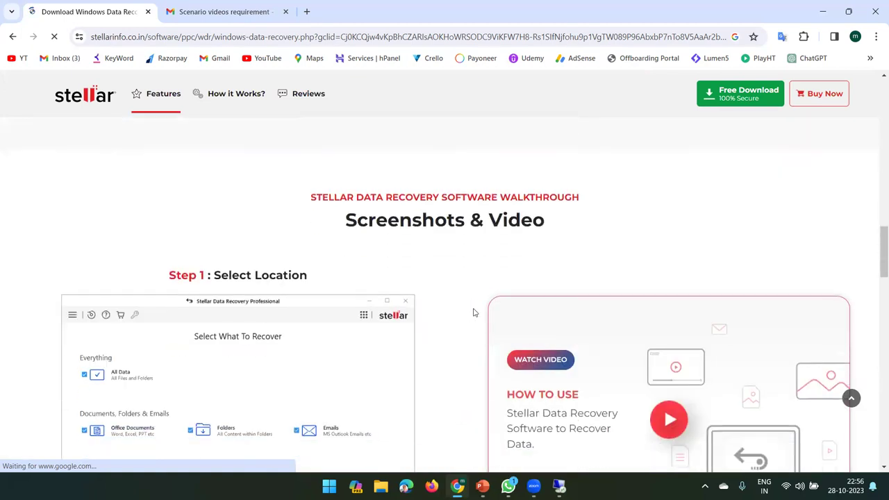
{"action": "scroll", "coordinate": [474, 313], "scroll_direction": "down", "scroll_amount": 2}
{"action": "scroll", "coordinate": [474, 311], "scroll_direction": "down", "scroll_amount": 1}
{"action": "scroll", "coordinate": [475, 310], "scroll_direction": "down", "scroll_amount": 3}
{"action": "scroll", "coordinate": [475, 309], "scroll_direction": "down", "scroll_amount": 2}
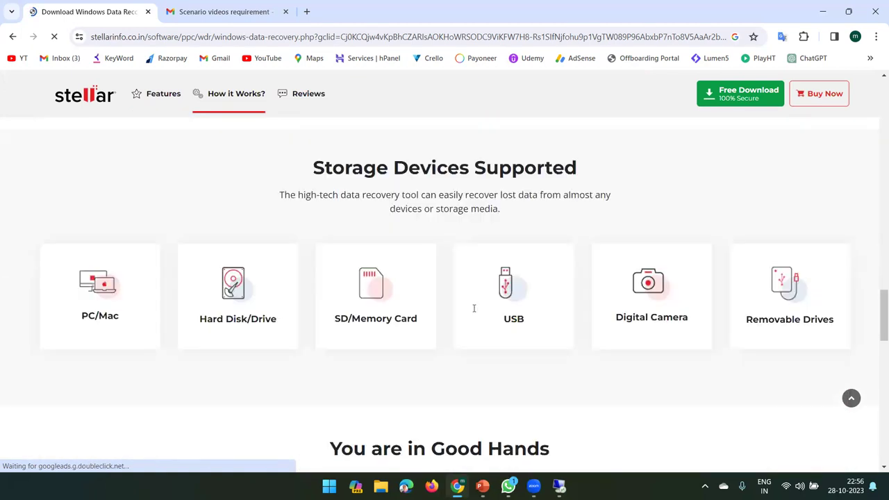
{"action": "scroll", "coordinate": [474, 309], "scroll_direction": "down", "scroll_amount": 3}
{"action": "scroll", "coordinate": [474, 312], "scroll_direction": "down", "scroll_amount": 1}
{"action": "scroll", "coordinate": [475, 313], "scroll_direction": "down", "scroll_amount": 1}
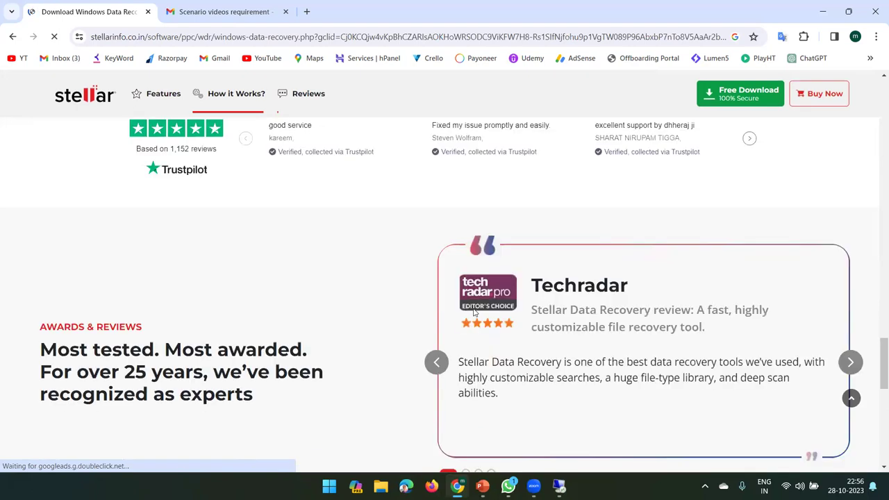
{"action": "scroll", "coordinate": [475, 313], "scroll_direction": "down", "scroll_amount": 2}
{"action": "scroll", "coordinate": [474, 313], "scroll_direction": "down", "scroll_amount": 3}
{"action": "scroll", "coordinate": [474, 313], "scroll_direction": "down", "scroll_amount": 3}
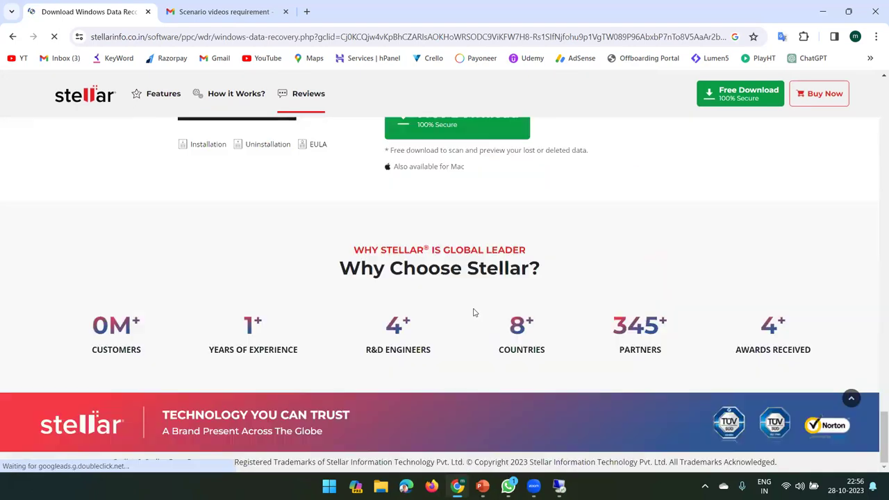
{"action": "scroll", "coordinate": [474, 312], "scroll_direction": "up", "scroll_amount": 2}
{"action": "scroll", "coordinate": [474, 312], "scroll_direction": "up", "scroll_amount": 1}
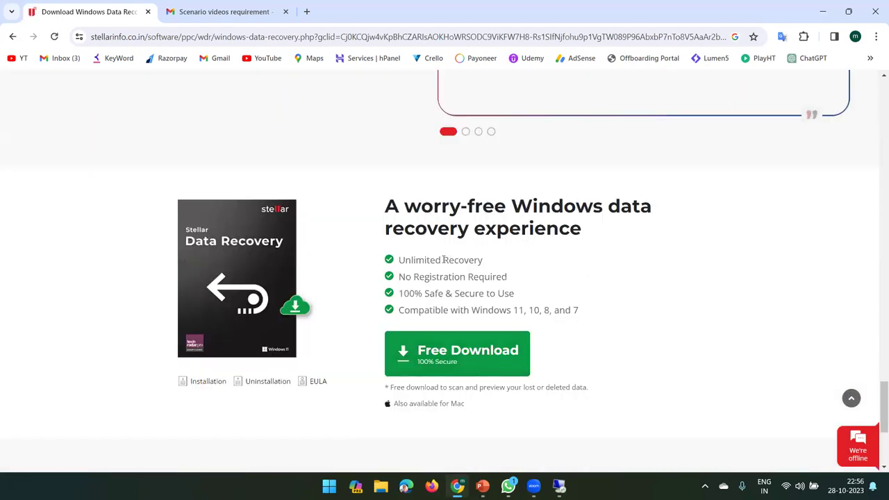
{"action": "double_click", "coordinate": [419, 261]}
{"action": "left_click", "coordinate": [420, 261]}
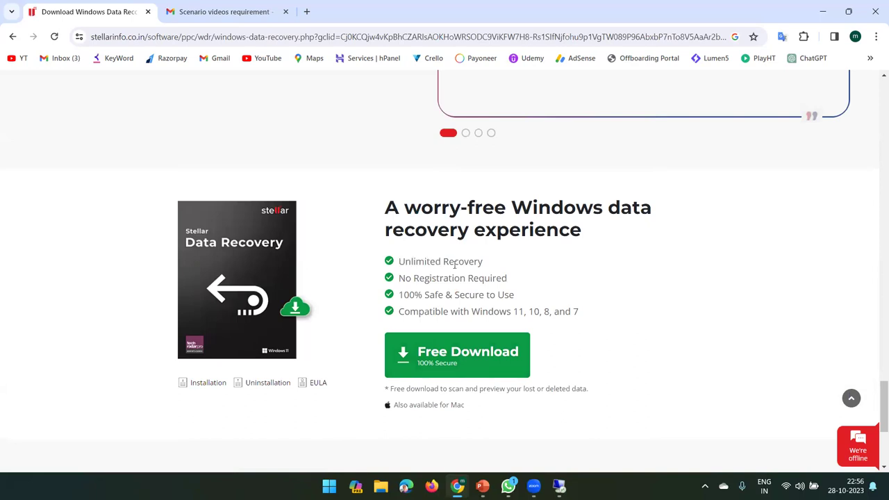
{"action": "double_click", "coordinate": [455, 263]}
{"action": "triple_click", "coordinate": [427, 279]}
{"action": "left_click", "coordinate": [458, 294]}
{"action": "double_click", "coordinate": [457, 294]}
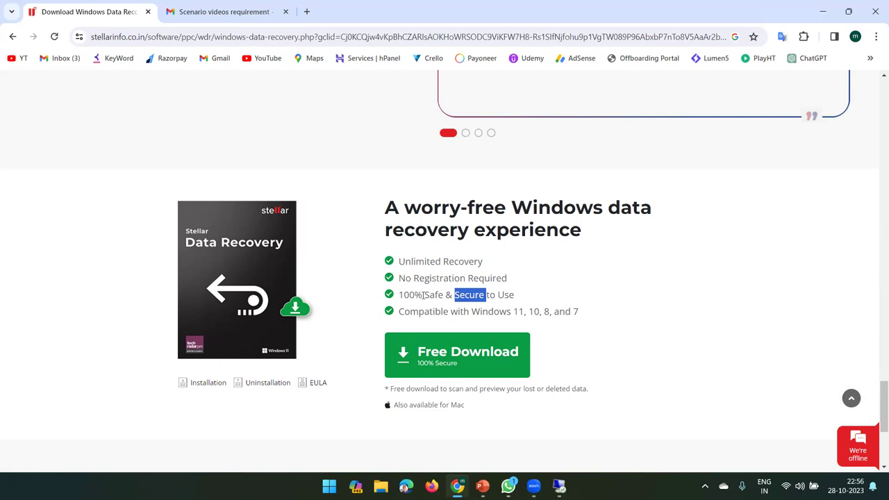
{"action": "double_click", "coordinate": [430, 295]}
{"action": "double_click", "coordinate": [411, 296]}
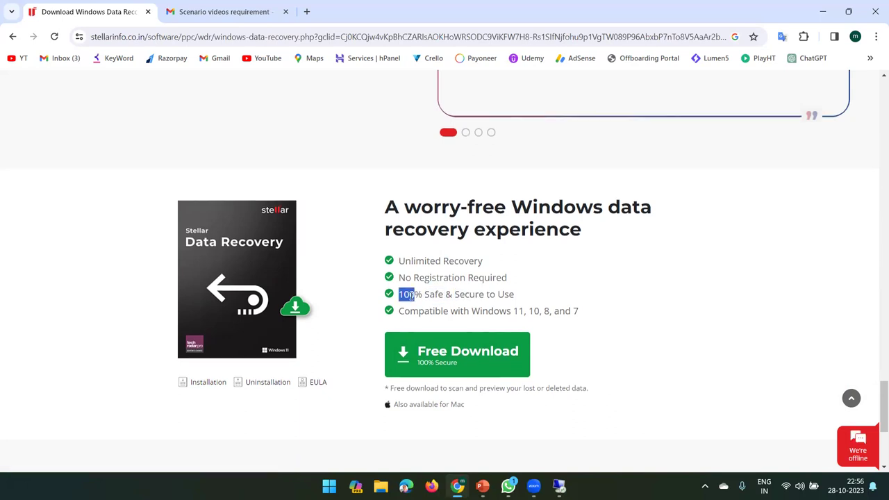
{"action": "scroll", "coordinate": [410, 298], "scroll_direction": "down", "scroll_amount": 3}
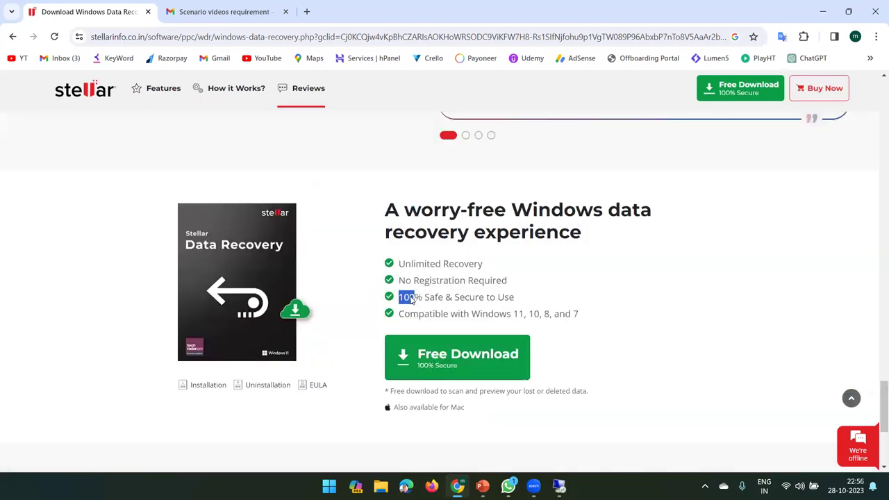
{"action": "scroll", "coordinate": [410, 297], "scroll_direction": "down", "scroll_amount": 3}
{"action": "scroll", "coordinate": [411, 297], "scroll_direction": "up", "scroll_amount": 5}
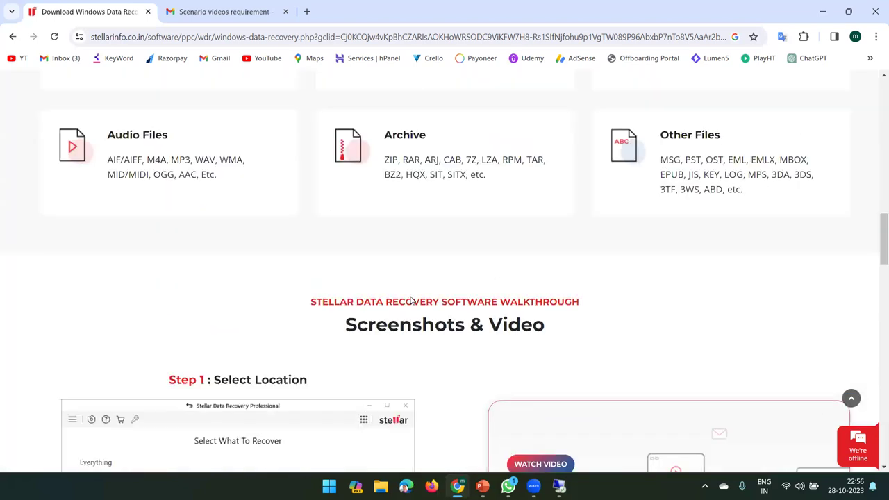
{"action": "scroll", "coordinate": [411, 300], "scroll_direction": "down", "scroll_amount": 3}
{"action": "scroll", "coordinate": [410, 300], "scroll_direction": "down", "scroll_amount": 3}
{"action": "scroll", "coordinate": [410, 300], "scroll_direction": "up", "scroll_amount": 10}
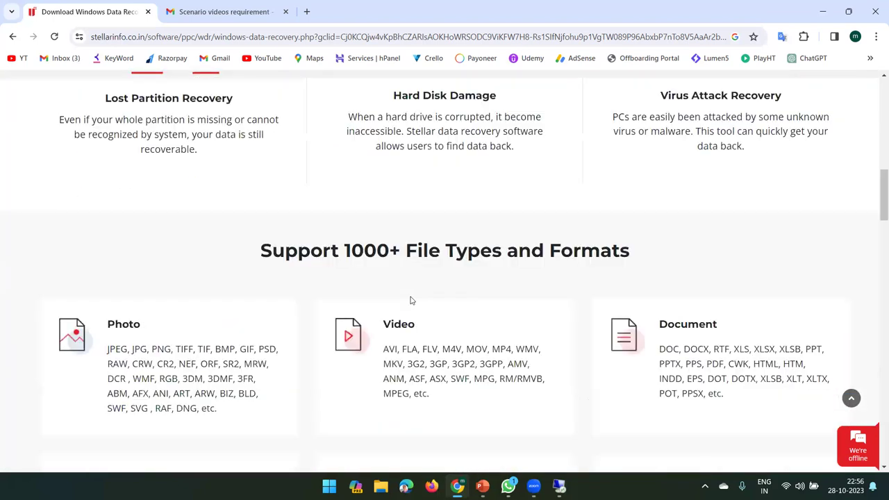
{"action": "scroll", "coordinate": [411, 301], "scroll_direction": "up", "scroll_amount": 10}
{"action": "scroll", "coordinate": [410, 300], "scroll_direction": "down", "scroll_amount": 5}
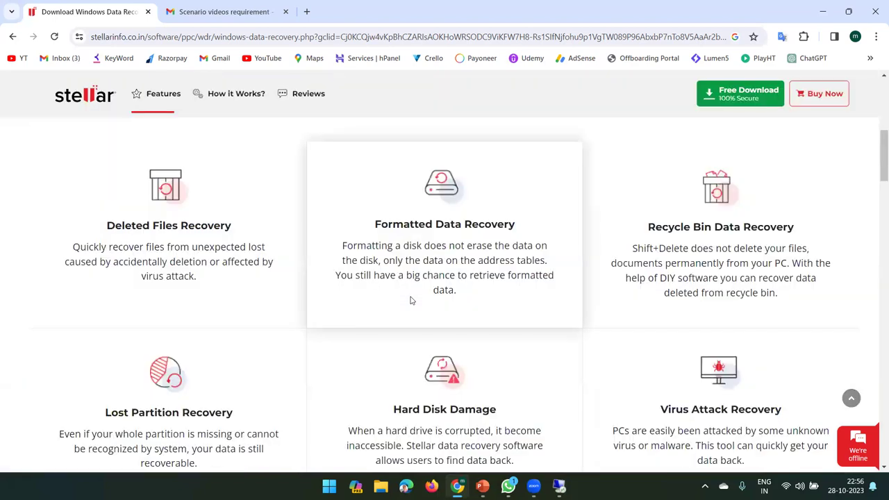
{"action": "scroll", "coordinate": [411, 300], "scroll_direction": "up", "scroll_amount": 2}
{"action": "scroll", "coordinate": [410, 300], "scroll_direction": "down", "scroll_amount": 1}
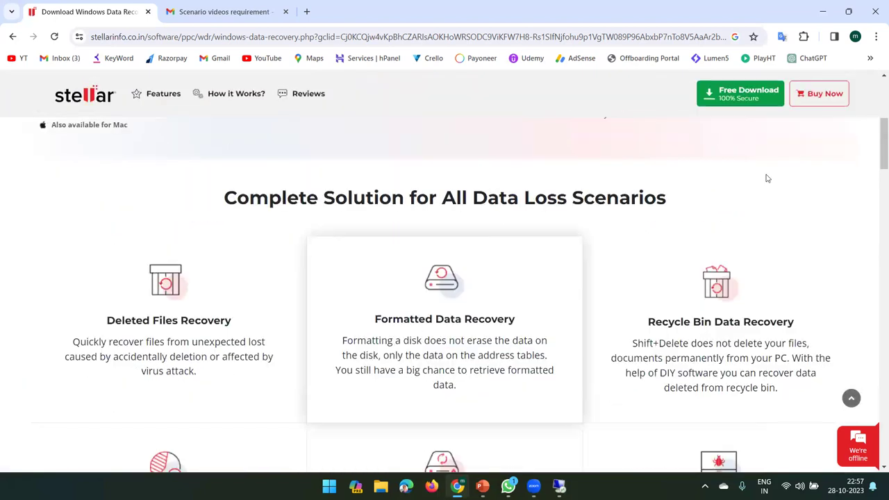
Step: Open the Data Recovery Professional buy page and switch from one-month (4,499) to one-year (5,999) licence
{"action": "left_click", "coordinate": [824, 96]}
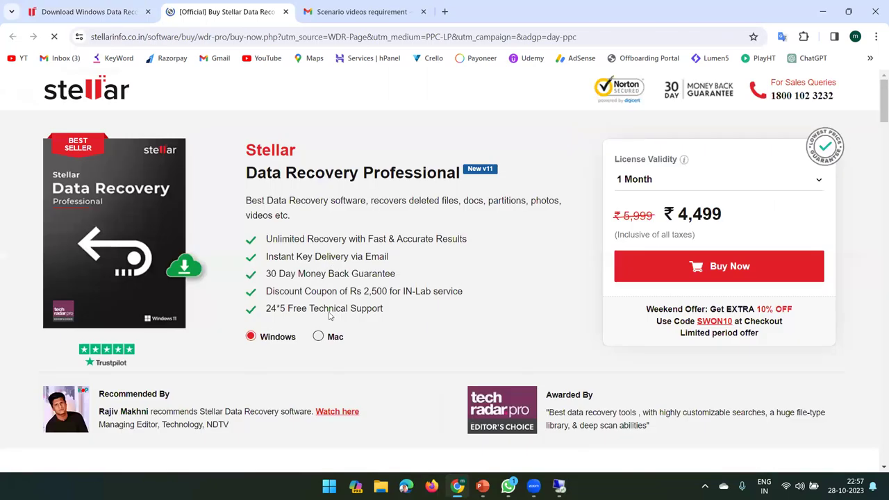
{"action": "scroll", "coordinate": [330, 336], "scroll_direction": "down", "scroll_amount": 1}
{"action": "double_click", "coordinate": [701, 184]}
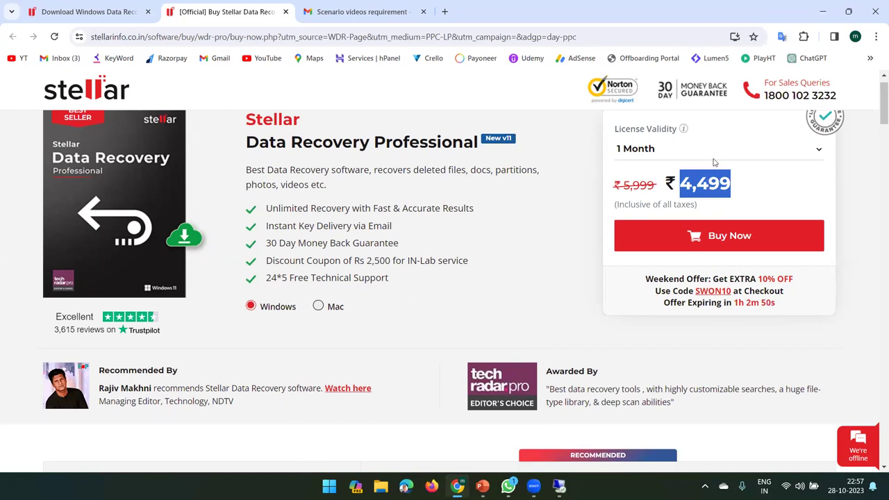
{"action": "left_click", "coordinate": [687, 154]}
{"action": "left_click", "coordinate": [653, 178]}
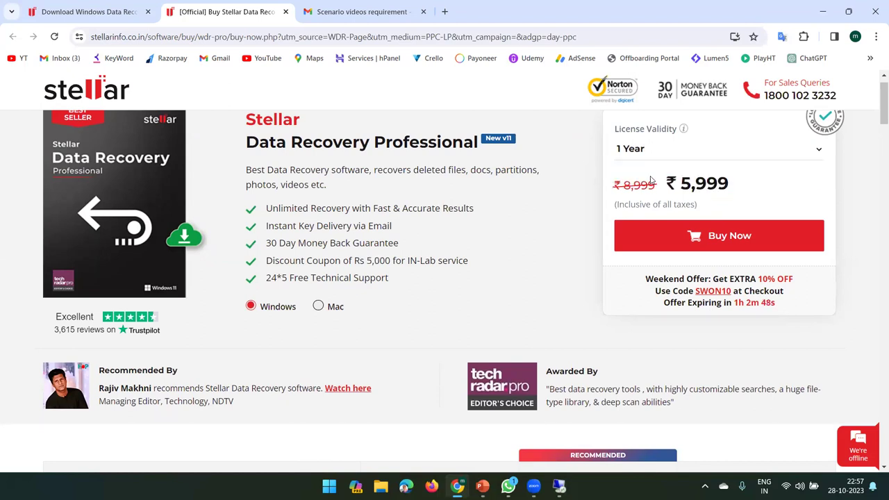
{"action": "double_click", "coordinate": [697, 182]}
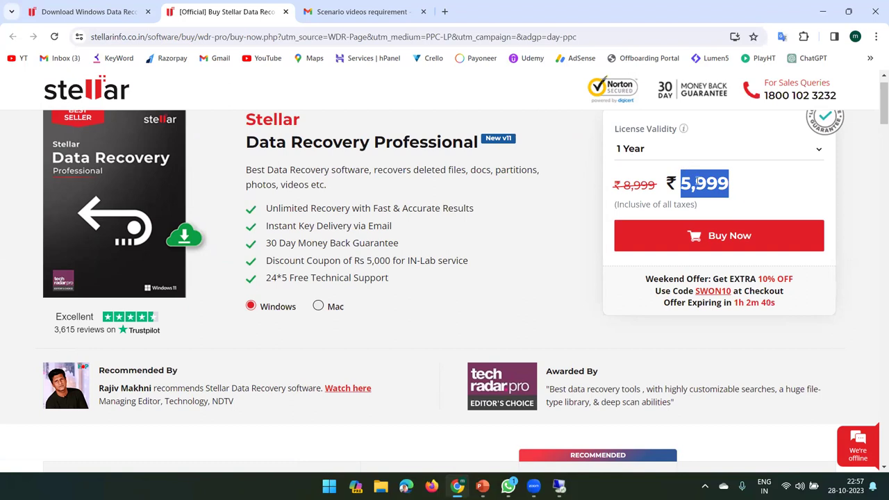
Step: Highlight 'Recovery' and 'Professional' in the product name, then close the browser
{"action": "scroll", "coordinate": [505, 214], "scroll_direction": "up", "scroll_amount": 1}
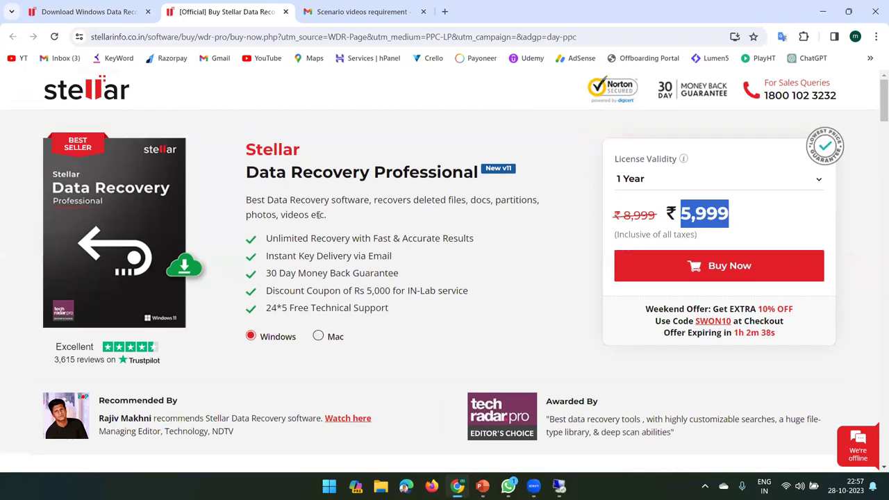
{"action": "double_click", "coordinate": [314, 172]}
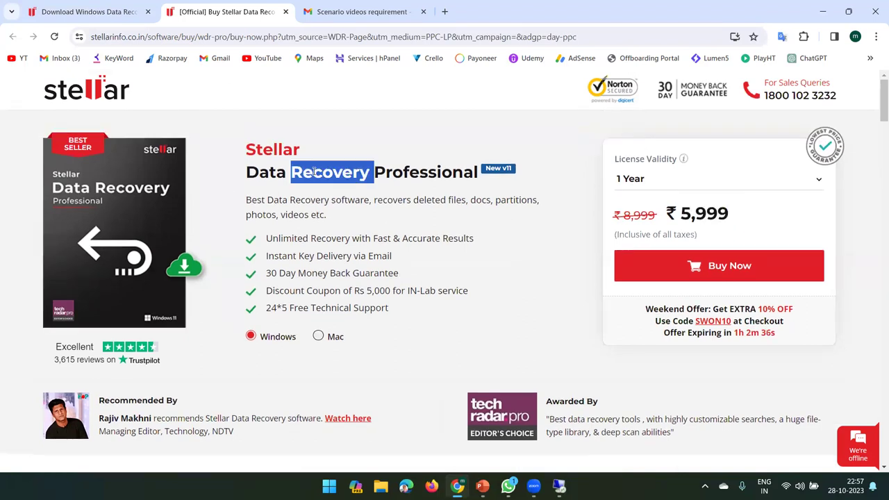
{"action": "double_click", "coordinate": [389, 175]}
{"action": "double_click", "coordinate": [317, 175]}
{"action": "double_click", "coordinate": [416, 177]}
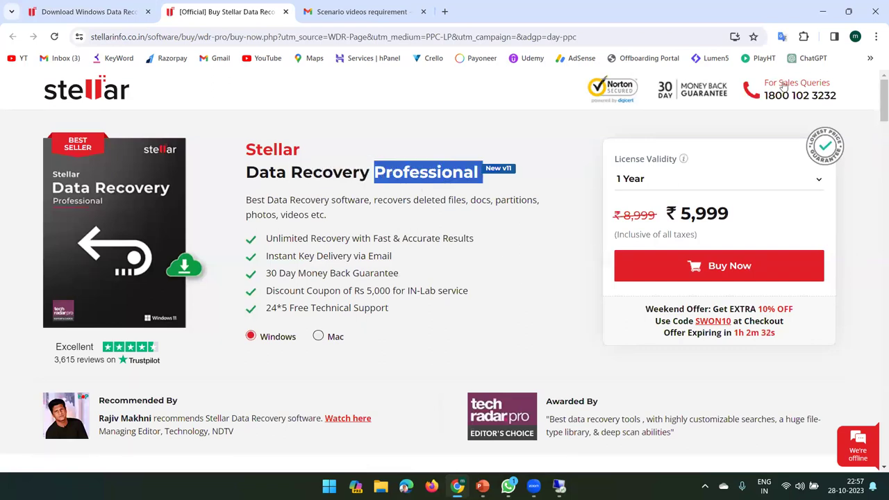
{"action": "left_click", "coordinate": [876, 10]}
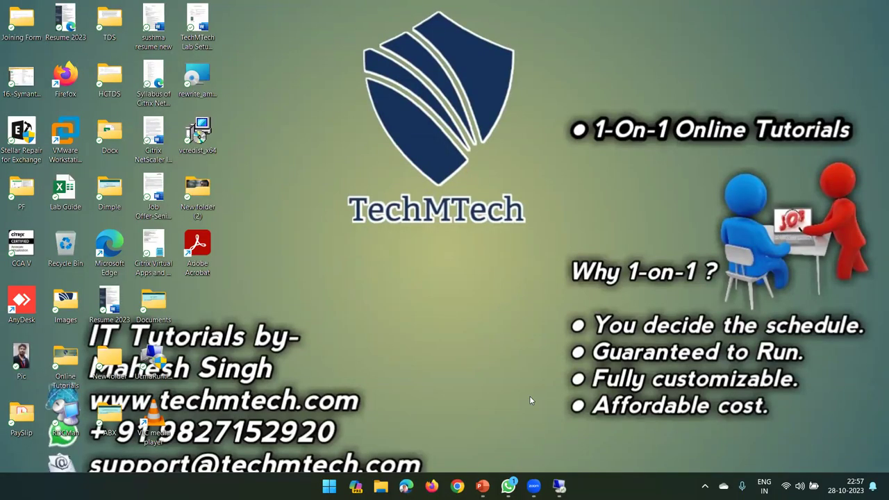
{"action": "mouse_move", "coordinate": [560, 487]}
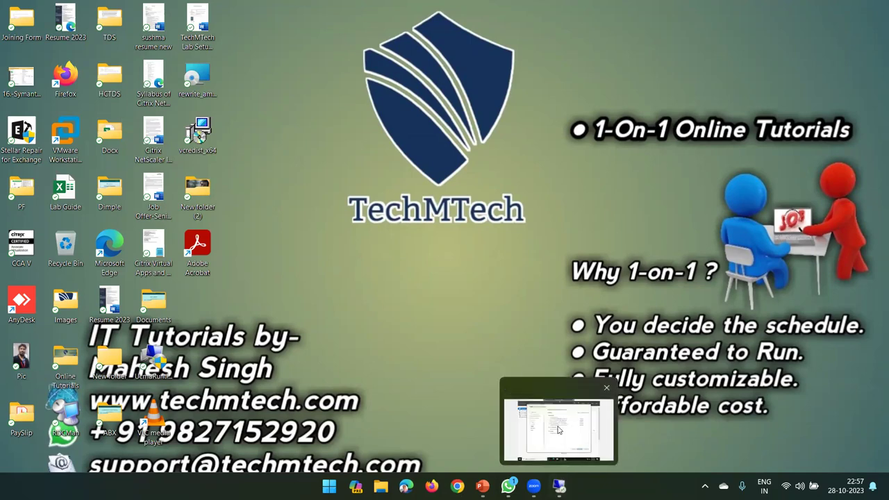
Step: Restore the Remote Desktop session to full screen from its taskbar preview
{"action": "left_click", "coordinate": [559, 431]}
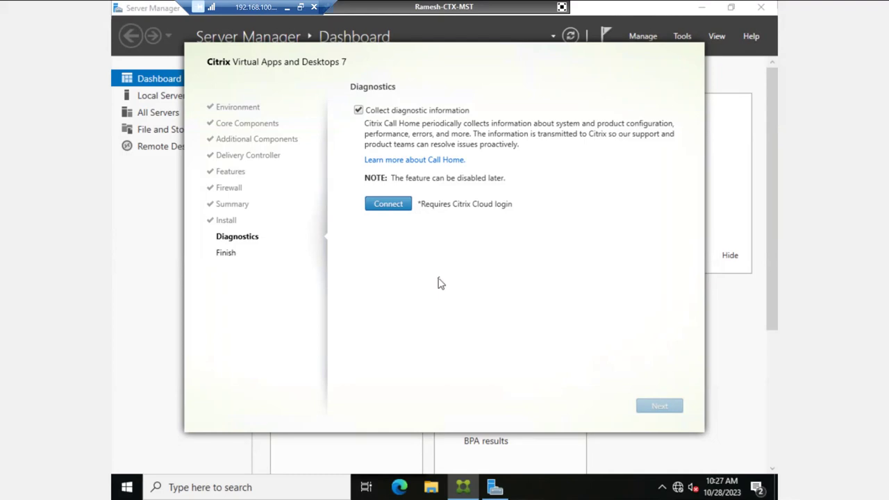
Step: Decline diagnostic collection, finish the VDA install with restart enabled, and exit full screen
{"action": "left_click", "coordinate": [359, 110]}
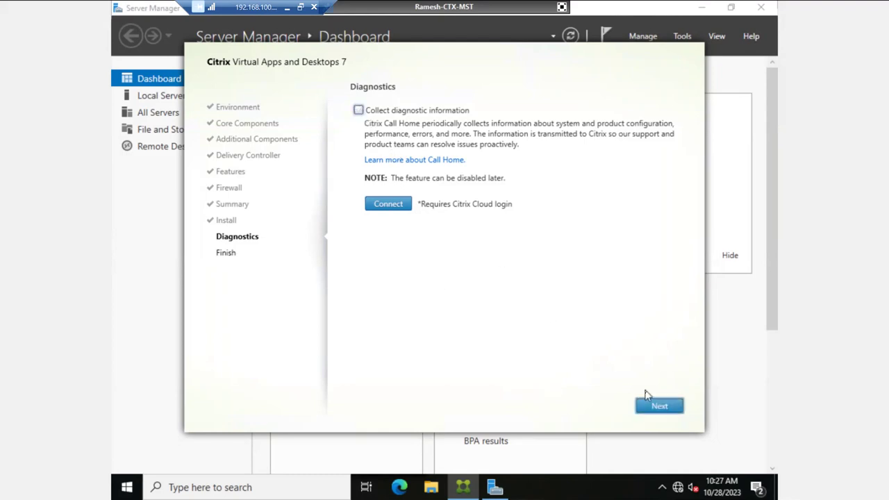
{"action": "left_click", "coordinate": [654, 408]}
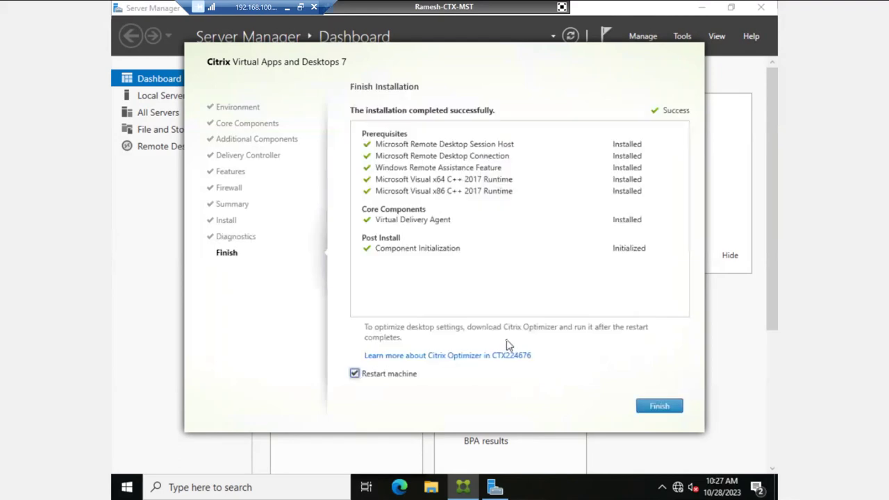
{"action": "left_click", "coordinate": [660, 407]}
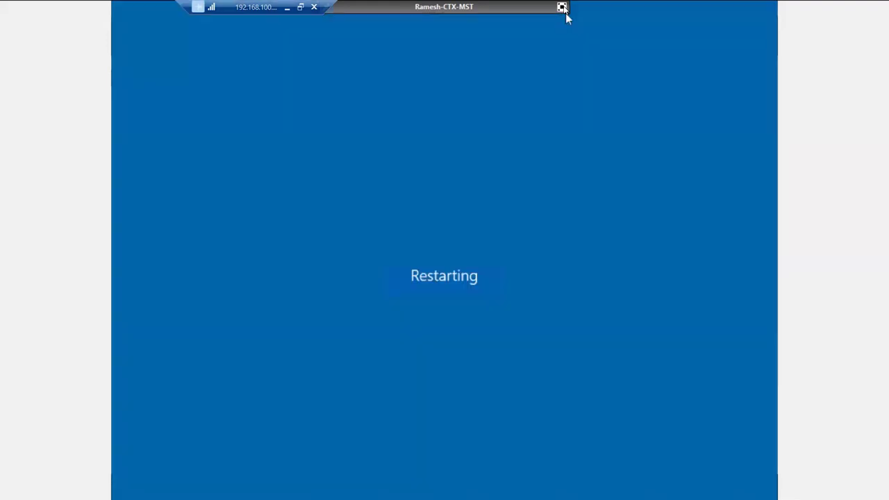
{"action": "left_click", "coordinate": [564, 9]}
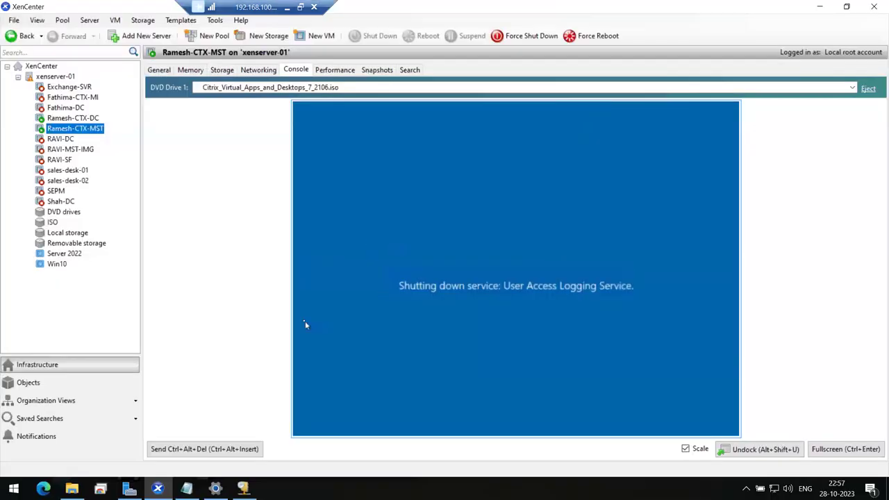
{"action": "left_click", "coordinate": [82, 120]}
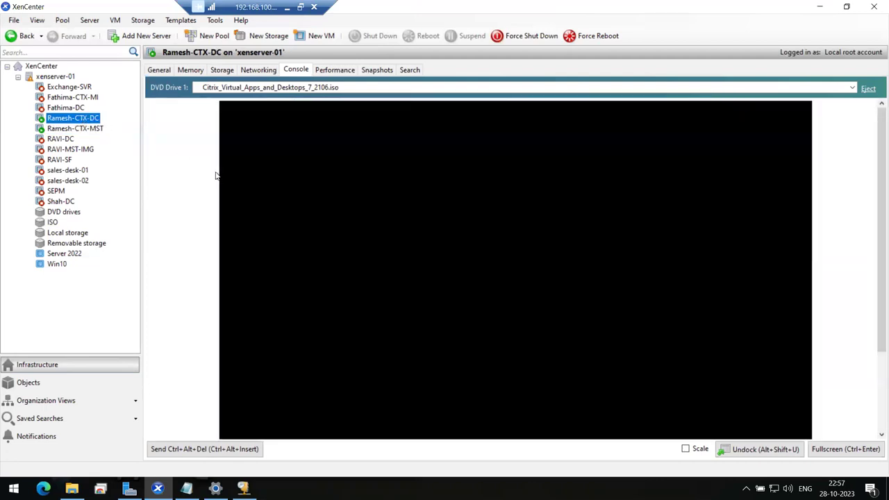
{"action": "left_click", "coordinate": [224, 449]}
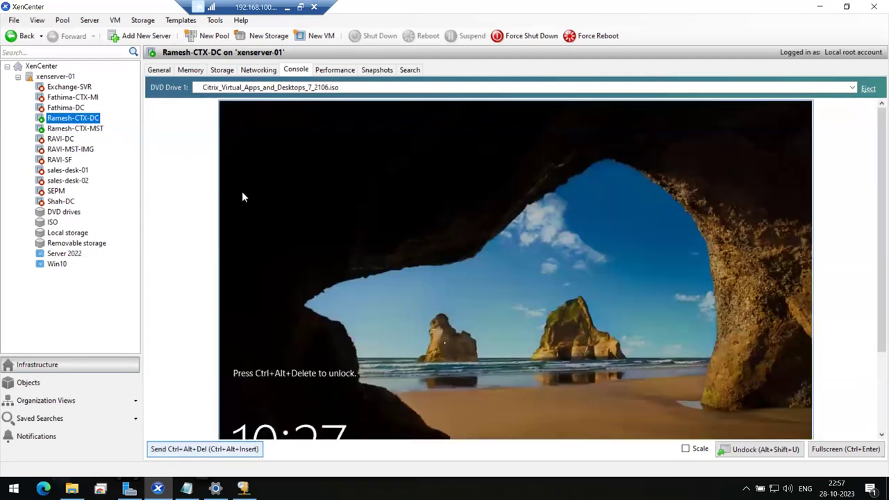
{"action": "left_click", "coordinate": [242, 198]}
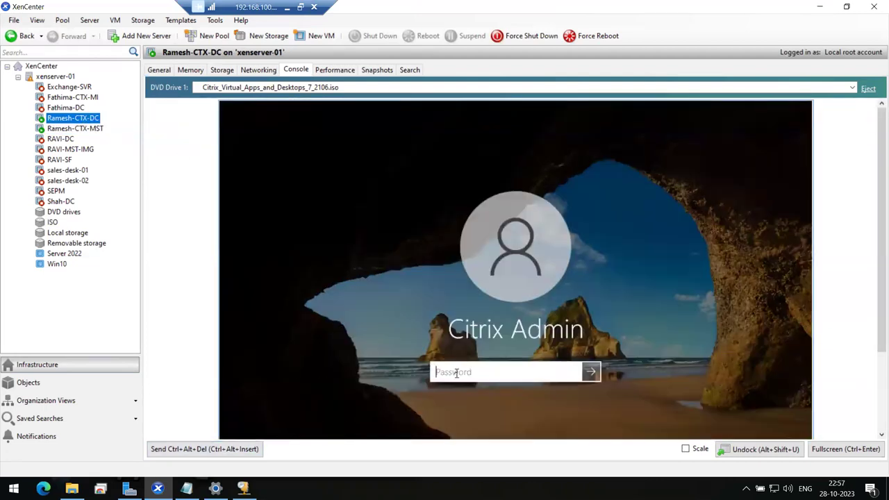
{"action": "key", "text": "Return"}
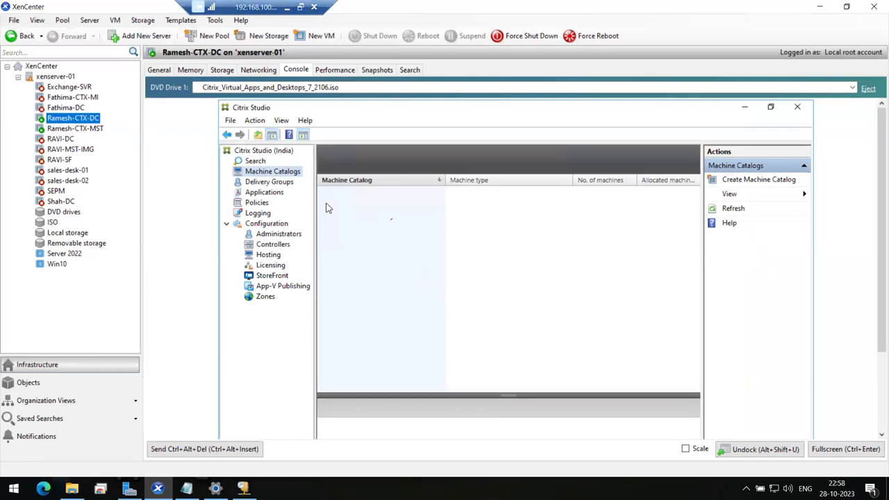
Step: Check the master image VM's restart, then start Create Machine Catalog in the DC's Citrix Studio
{"action": "left_click", "coordinate": [90, 131]}
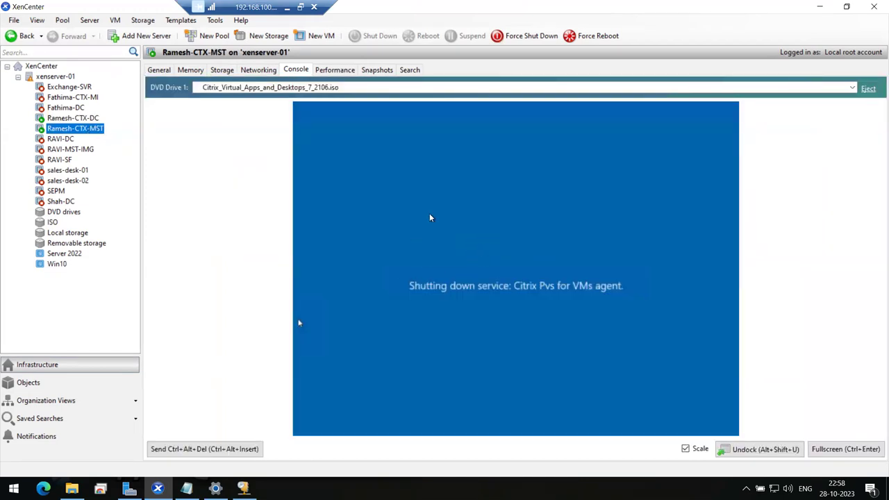
{"action": "left_click", "coordinate": [76, 118]}
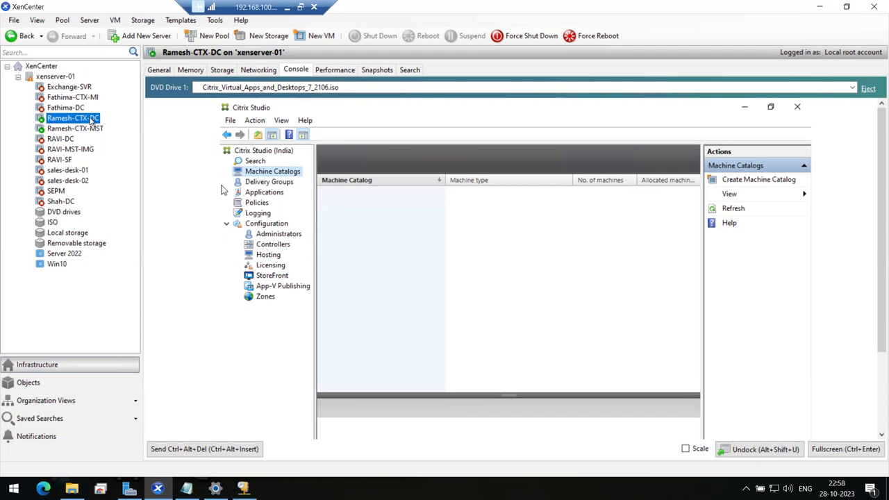
{"action": "left_click", "coordinate": [85, 130]}
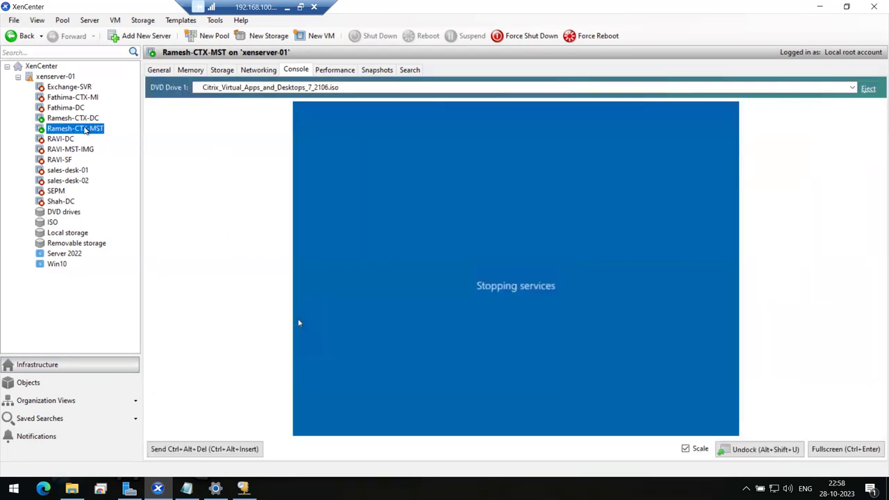
{"action": "left_click", "coordinate": [80, 120]}
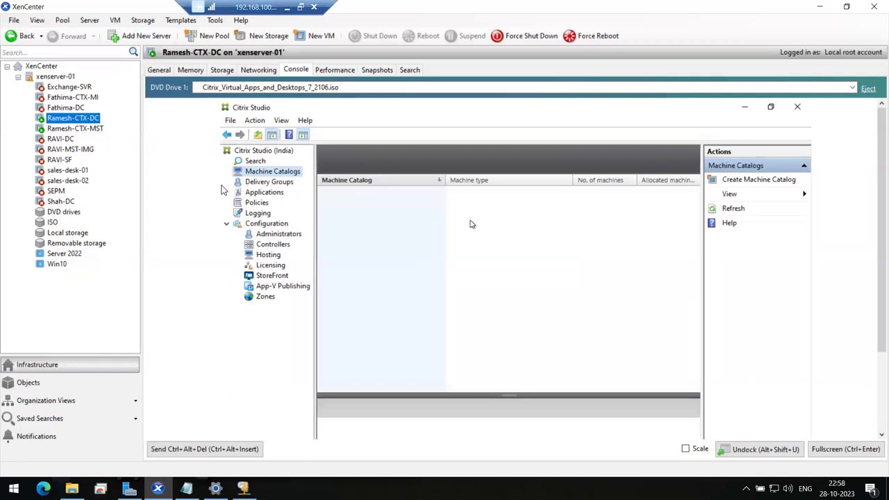
{"action": "left_click", "coordinate": [826, 453]}
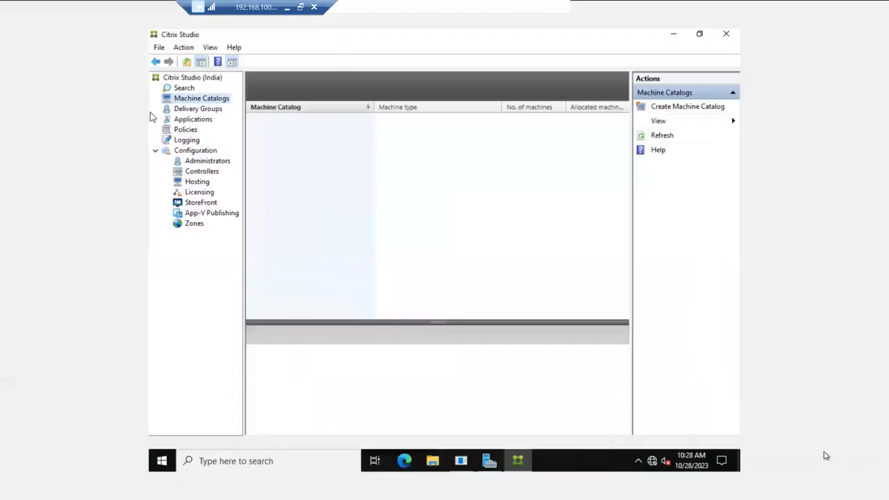
{"action": "left_click", "coordinate": [674, 108]}
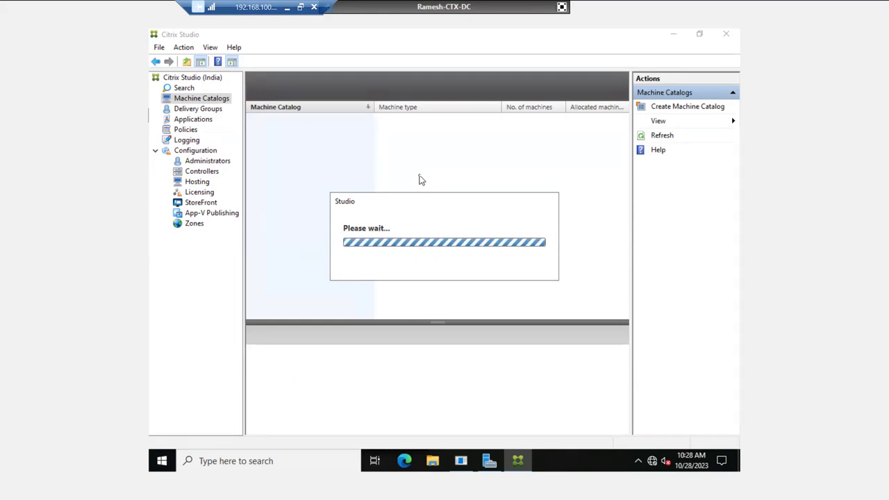
Step: Toggle the XenCenter console out of and back into full screen while the wizard loads
{"action": "left_click", "coordinate": [562, 7]}
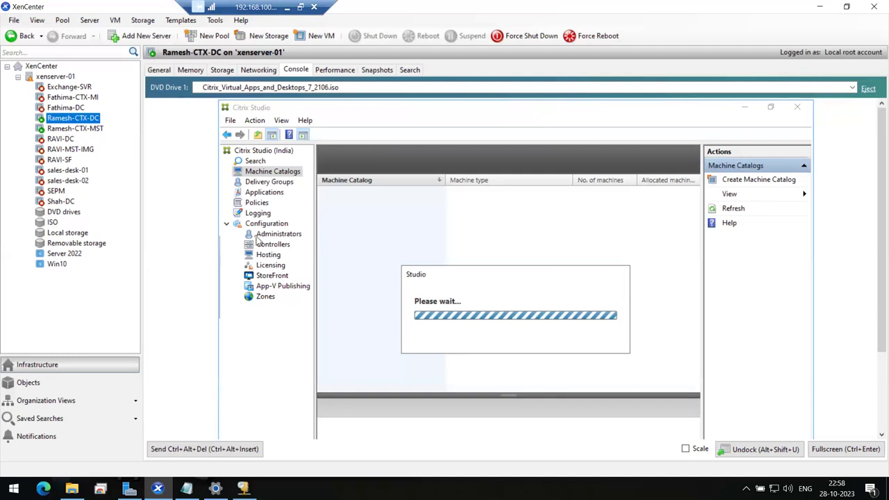
{"action": "left_click", "coordinate": [845, 449]}
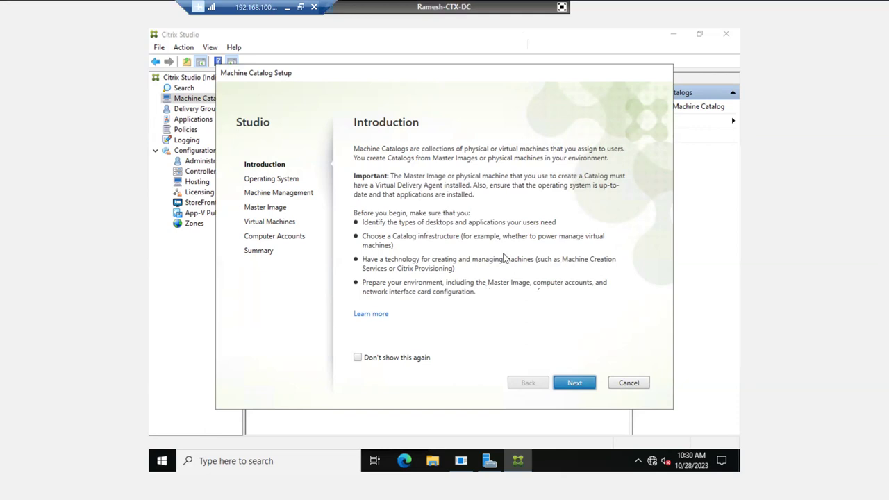
Step: Pick Multi-session OS and keep the power-managed, Machine Creation Services defaults
{"action": "left_click", "coordinate": [574, 384]}
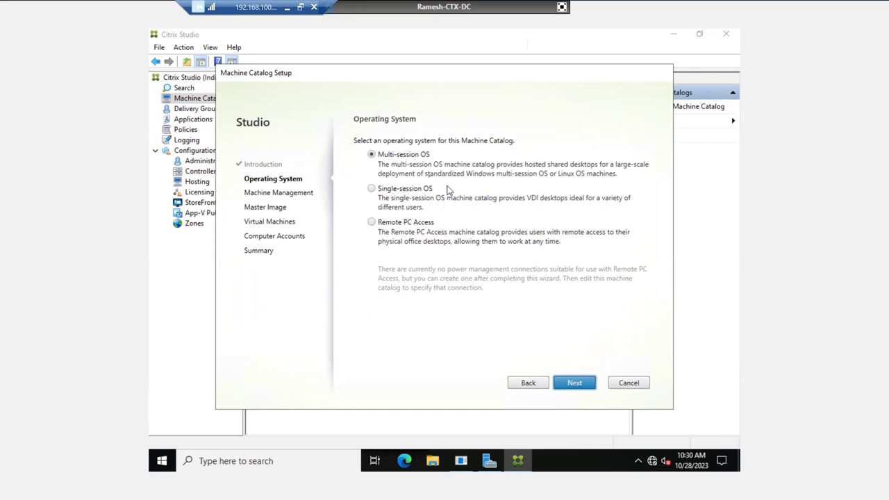
{"action": "left_click", "coordinate": [372, 188]}
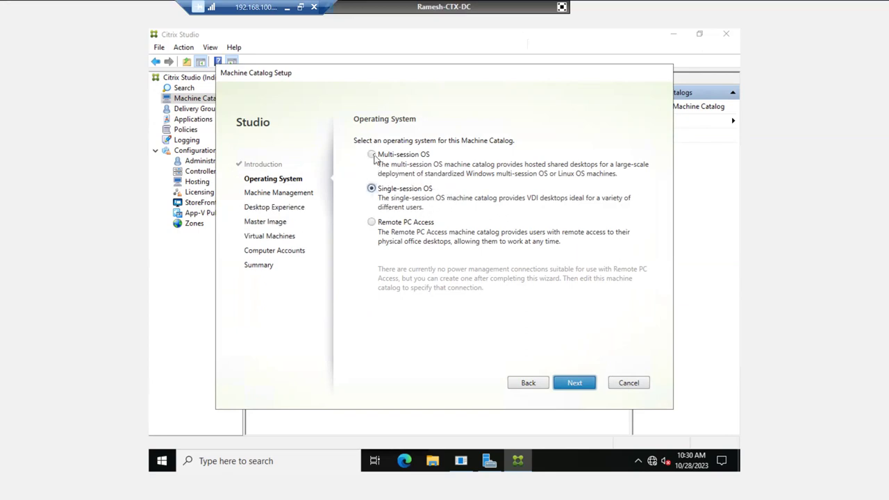
{"action": "left_click", "coordinate": [372, 155]}
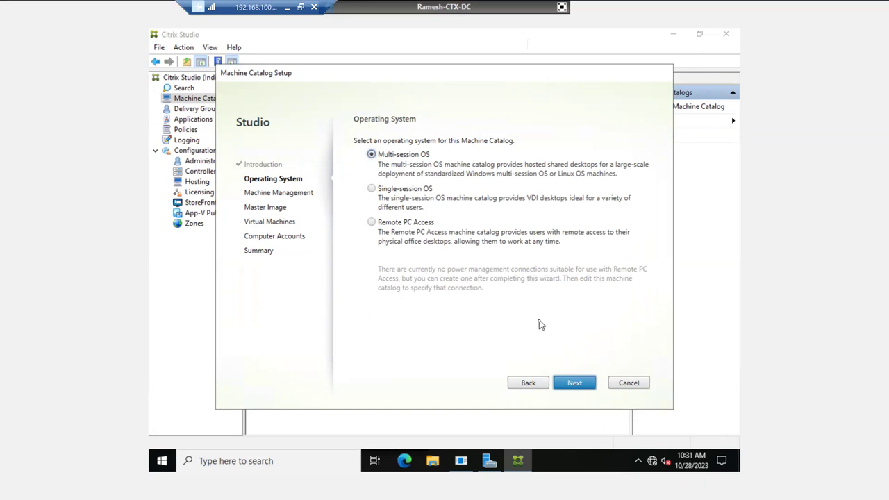
{"action": "left_click", "coordinate": [574, 387]}
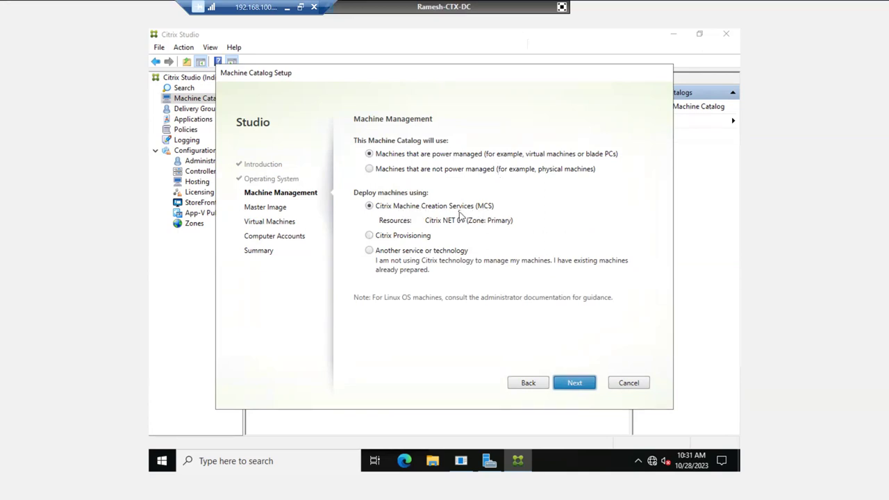
{"action": "left_click", "coordinate": [574, 387]}
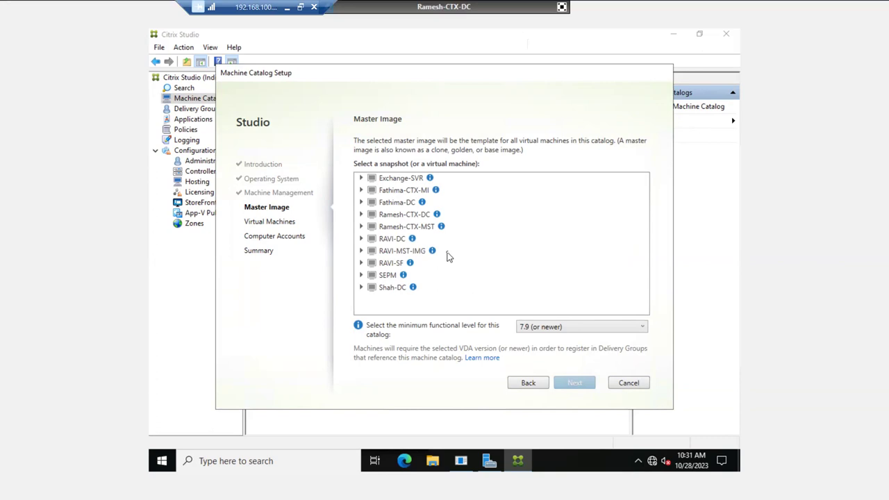
Step: Choose Ramesh-CTX-MST from the VM list as the catalog's master image
{"action": "left_click", "coordinate": [401, 229]}
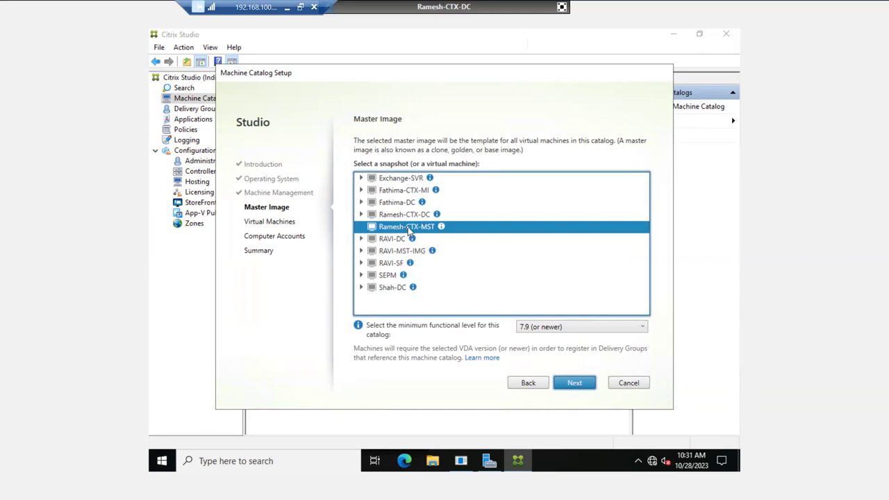
{"action": "left_click", "coordinate": [394, 180]}
{"action": "left_click", "coordinate": [392, 193]}
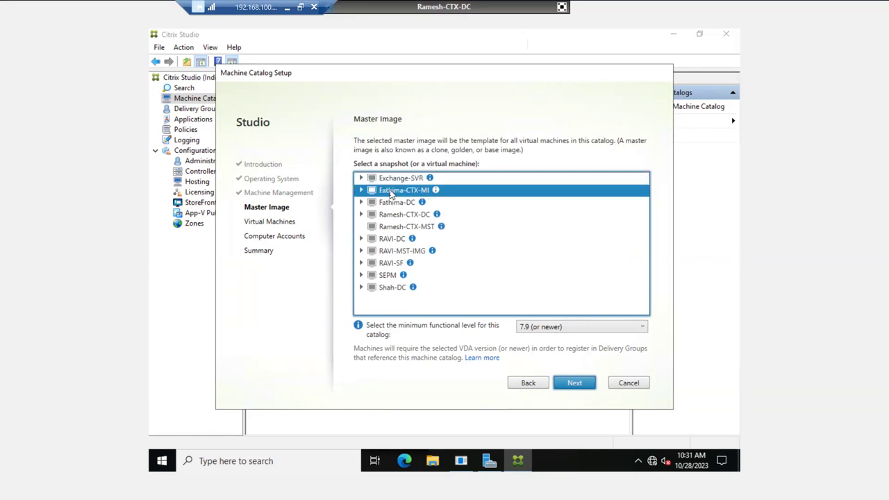
{"action": "left_click", "coordinate": [391, 203]}
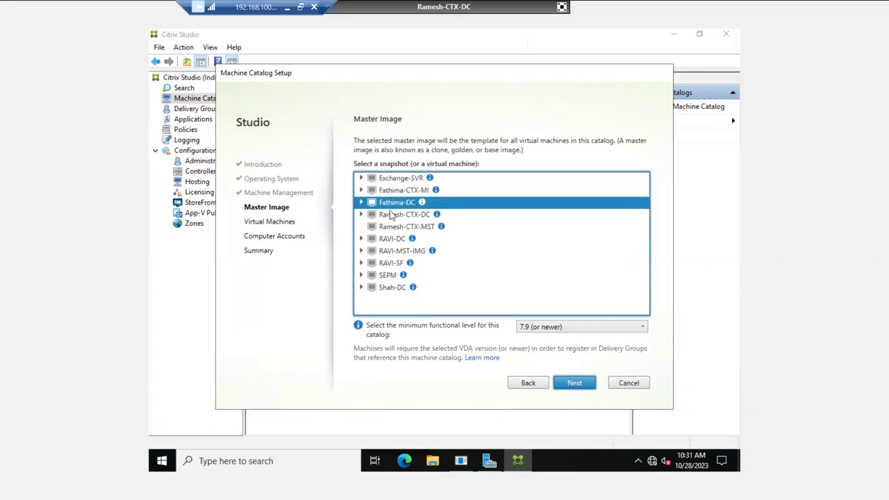
{"action": "left_click", "coordinate": [391, 216]}
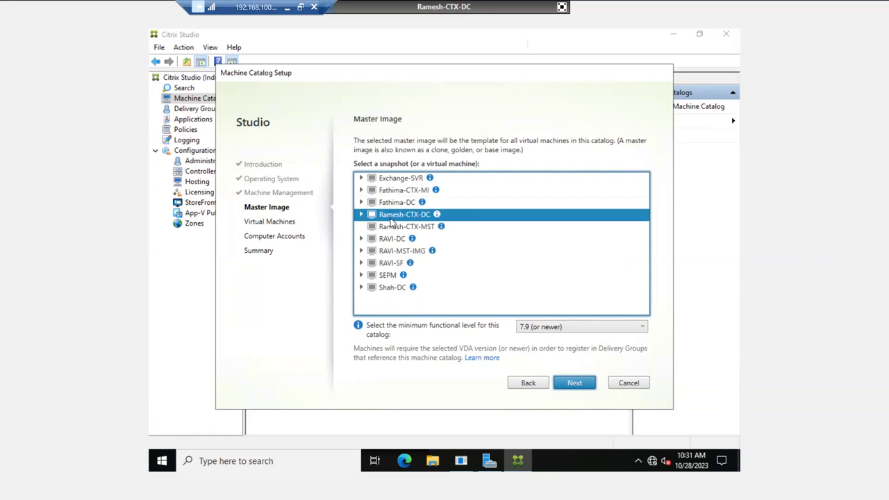
{"action": "left_click", "coordinate": [394, 227]}
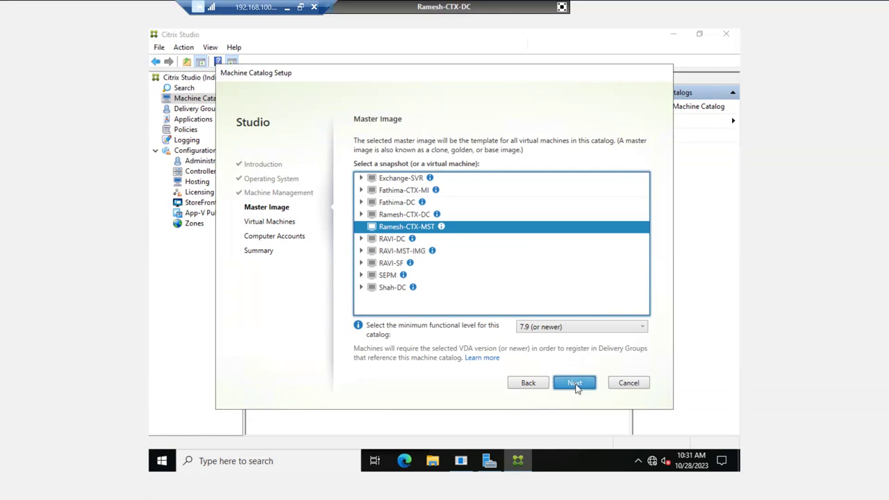
Step: Set the catalog to create 2 virtual machines with 2048 MB memory each
{"action": "left_click", "coordinate": [576, 386]}
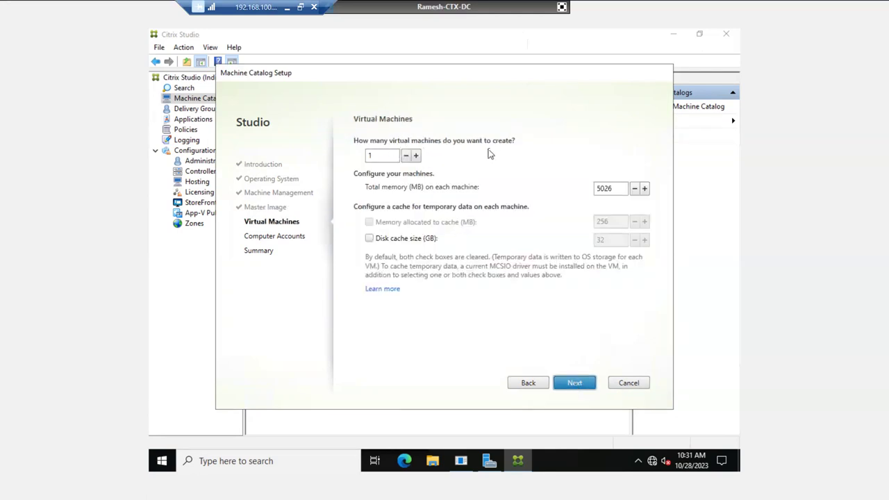
{"action": "left_click", "coordinate": [388, 155]}
{"action": "double_click", "coordinate": [388, 156]}
{"action": "key", "text": "BackSpace"}
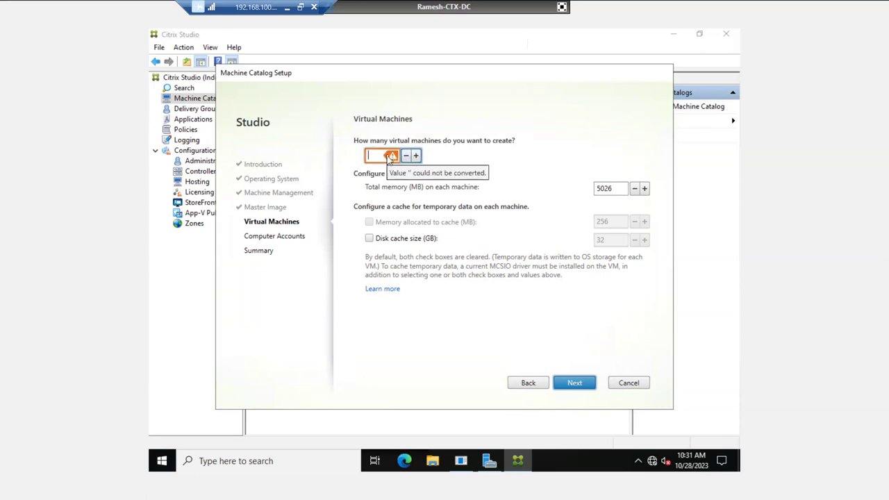
{"action": "type", "text": "999999"}
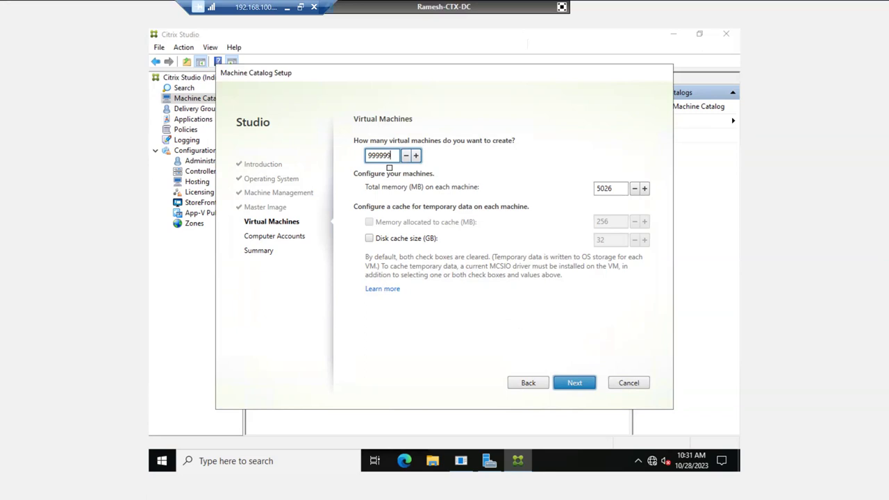
{"action": "type", "text": "9"}
{"action": "key", "text": "BackSpace"}
{"action": "key", "text": "BackSpace"}
{"action": "key", "text": "BackSpace"}
{"action": "key", "text": "BackSpace"}
{"action": "key", "text": "BackSpace"}
{"action": "key", "text": "BackSpace"}
{"action": "key", "text": "BackSpace"}
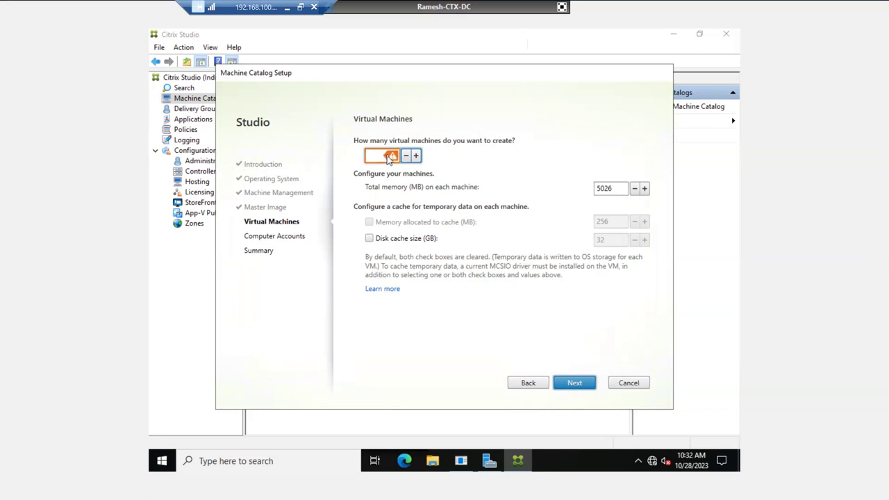
{"action": "type", "text": "2"}
{"action": "double_click", "coordinate": [604, 189]}
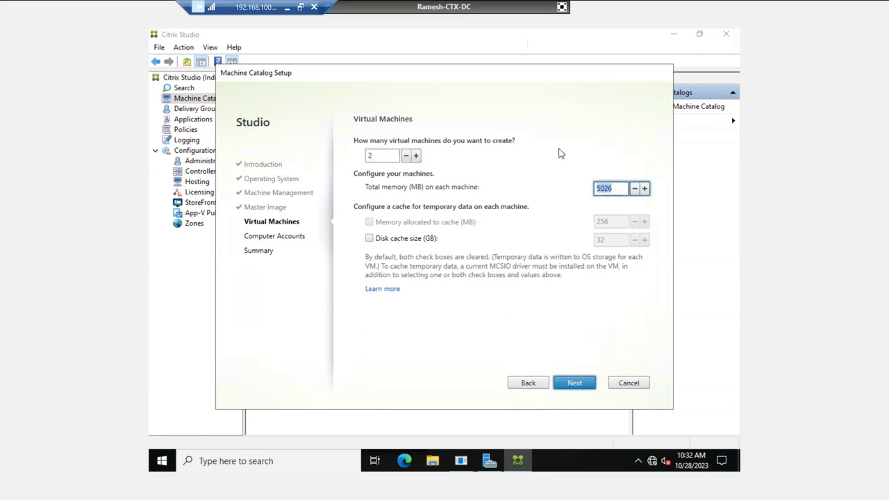
{"action": "type", "text": "2"}
{"action": "type", "text": "048"}
Step: Create new AD accounts for the machines in TechMTech.com's Virtual Machine OU
{"action": "left_click", "coordinate": [575, 383]}
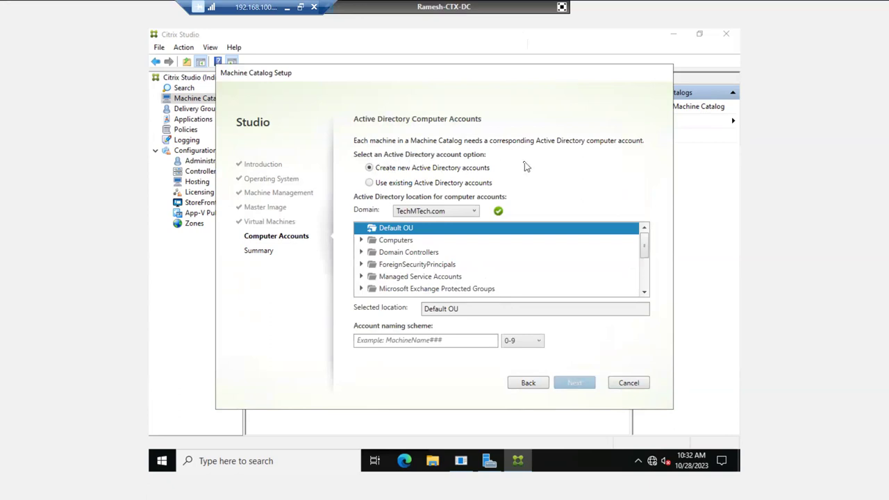
{"action": "left_click", "coordinate": [450, 168]}
{"action": "left_click", "coordinate": [645, 293]}
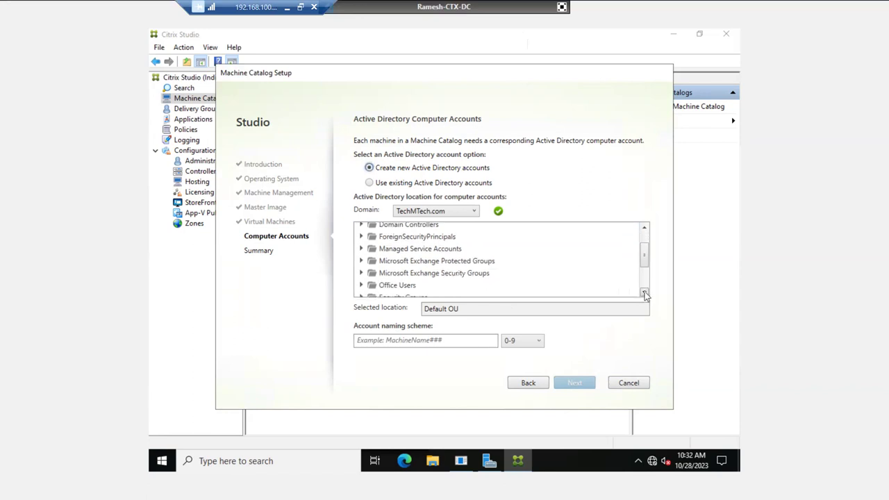
{"action": "left_click", "coordinate": [645, 293]}
{"action": "left_click", "coordinate": [644, 293]}
{"action": "left_click", "coordinate": [644, 292]}
{"action": "left_click", "coordinate": [645, 292]}
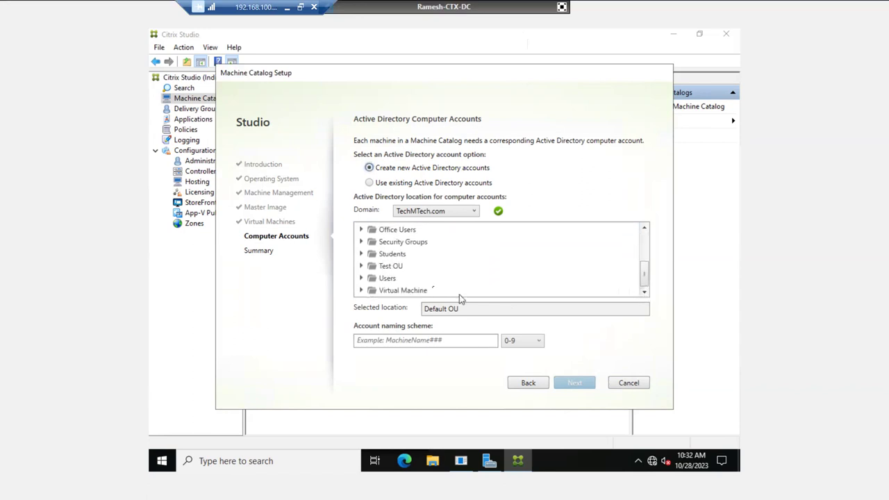
{"action": "left_click", "coordinate": [394, 292]}
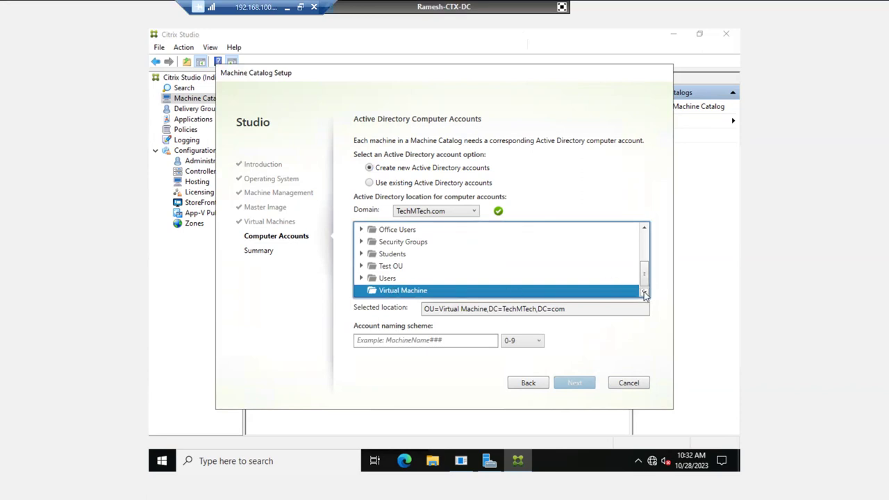
{"action": "left_click", "coordinate": [397, 341]}
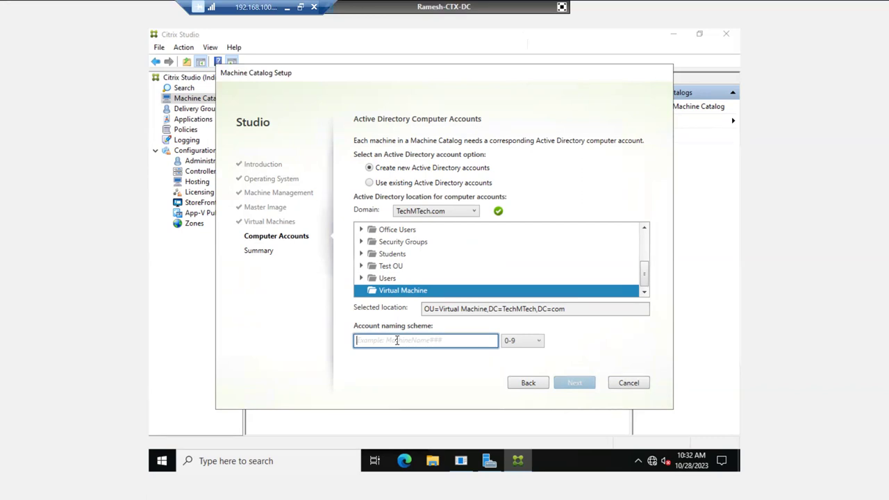
Step: Enter FIN-Desk-## as the account naming scheme and review the typed text
{"action": "type", "text": "Fl"}
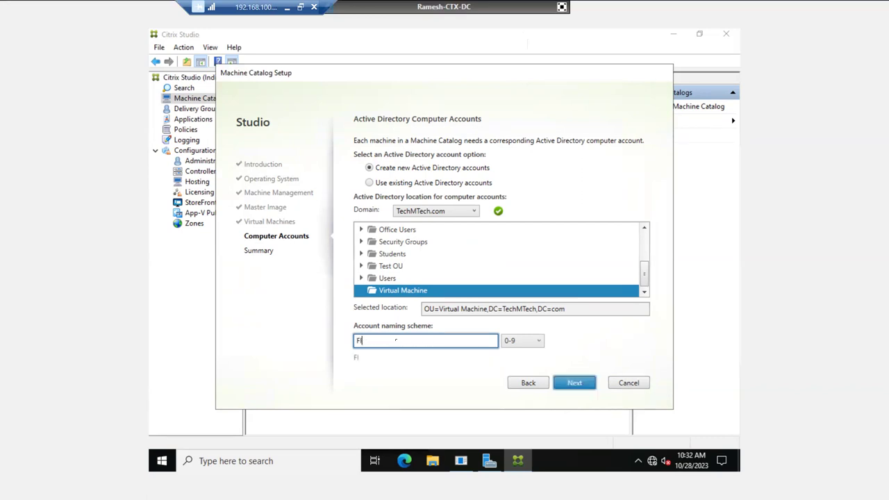
{"action": "type", "text": "N"}
{"action": "type", "text": "-Des"}
{"action": "type", "text": "k"}
{"action": "type", "text": "-"}
{"action": "type", "text": "##"}
{"action": "double_click", "coordinate": [395, 341]}
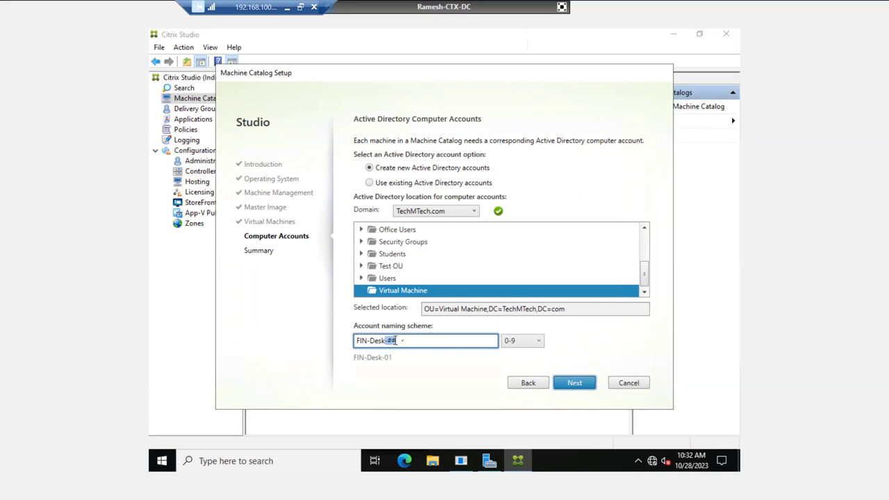
{"action": "left_click_drag", "start_coordinate": [398, 341], "coordinate": [351, 343]}
{"action": "left_click", "coordinate": [408, 341]}
{"action": "left_click_drag", "start_coordinate": [408, 342], "coordinate": [350, 344]}
{"action": "left_click", "coordinate": [403, 341]}
{"action": "left_click_drag", "start_coordinate": [403, 341], "coordinate": [355, 340]}
{"action": "left_click", "coordinate": [399, 341]}
{"action": "left_click_drag", "start_coordinate": [400, 340], "coordinate": [356, 340]}
{"action": "left_click", "coordinate": [406, 340]}
{"action": "left_click_drag", "start_coordinate": [405, 340], "coordinate": [356, 340]}
{"action": "left_click", "coordinate": [412, 341]}
Step: Cancel the catalog wizard and leave full-screen RDP for the XenCenter console
{"action": "left_click", "coordinate": [635, 387]}
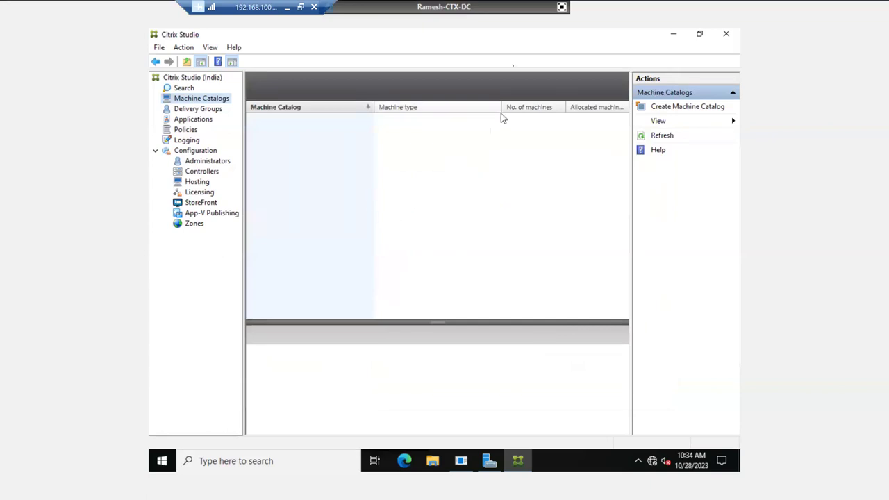
{"action": "left_click_drag", "start_coordinate": [274, 7], "coordinate": [198, 5]}
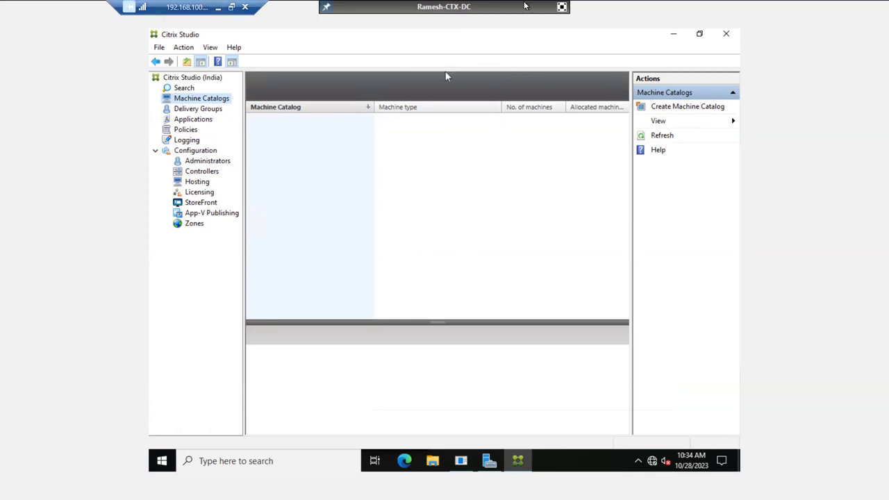
{"action": "left_click", "coordinate": [562, 7]}
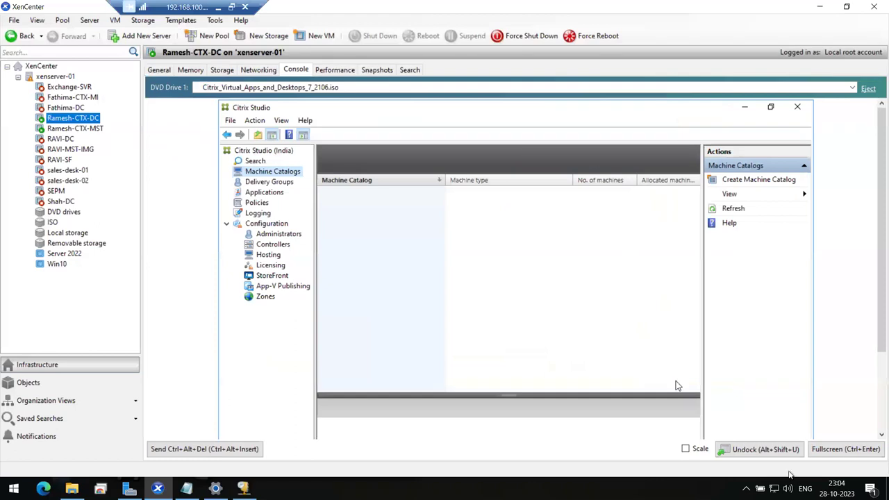
{"action": "left_click", "coordinate": [836, 481]}
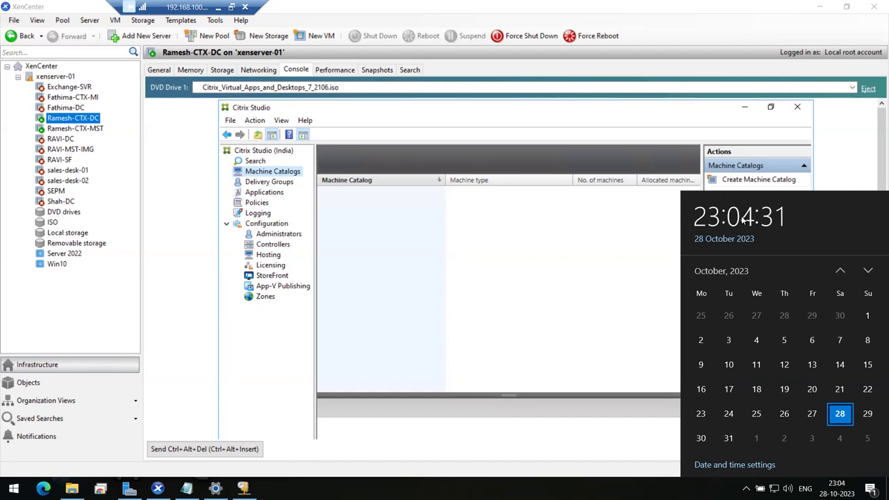
{"action": "left_click", "coordinate": [575, 257]}
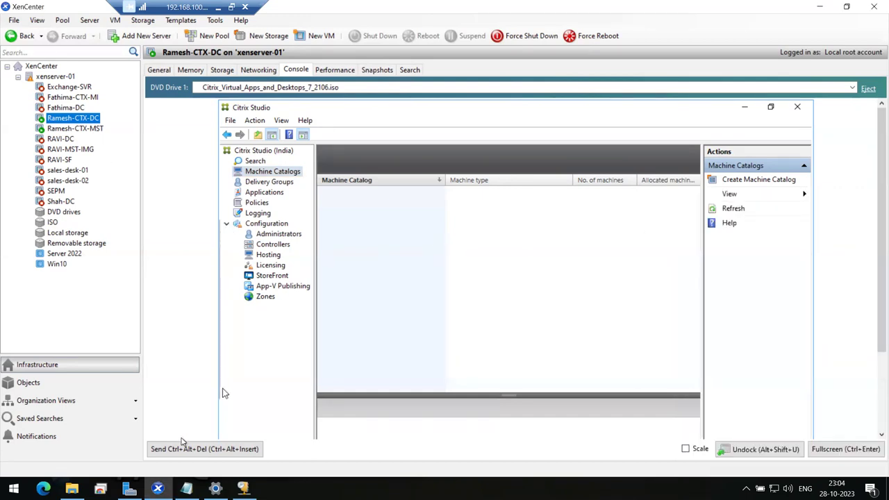
Step: Scale the console to fit and shut down Ramesh-CTX-DC from its Start menu
{"action": "left_click", "coordinate": [686, 449]}
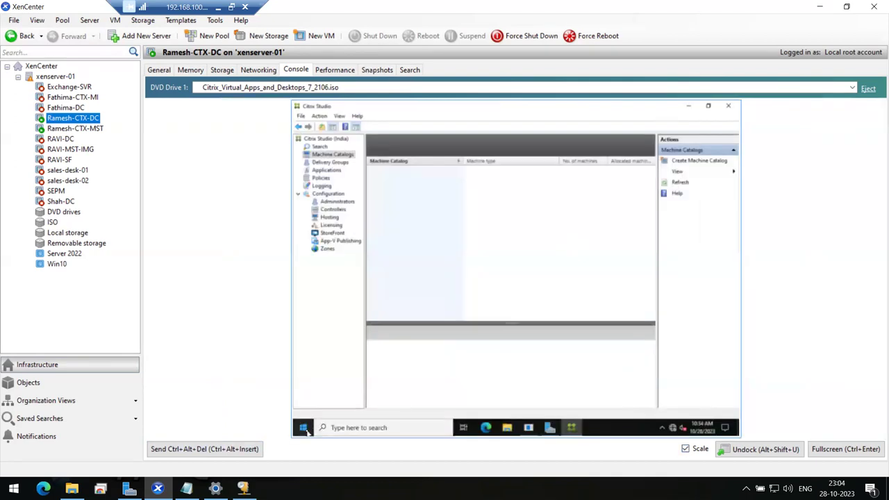
{"action": "left_click", "coordinate": [303, 427]}
{"action": "mouse_move", "coordinate": [304, 278]}
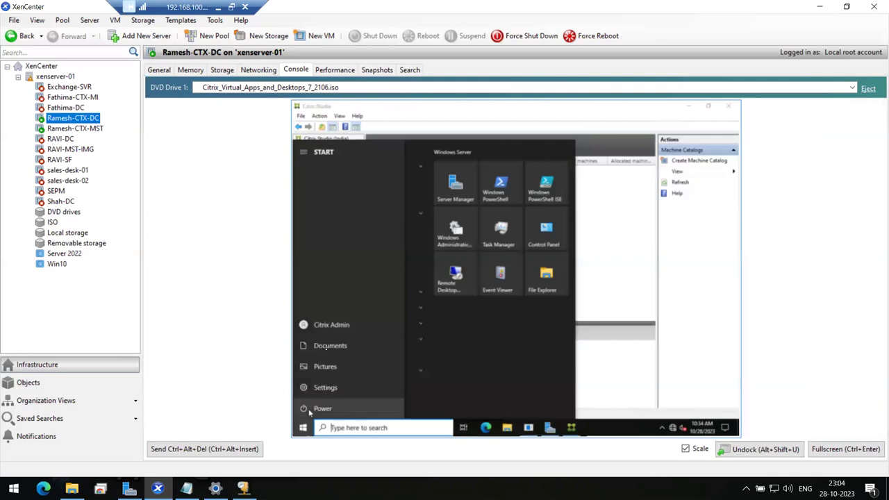
{"action": "left_click", "coordinate": [322, 414]}
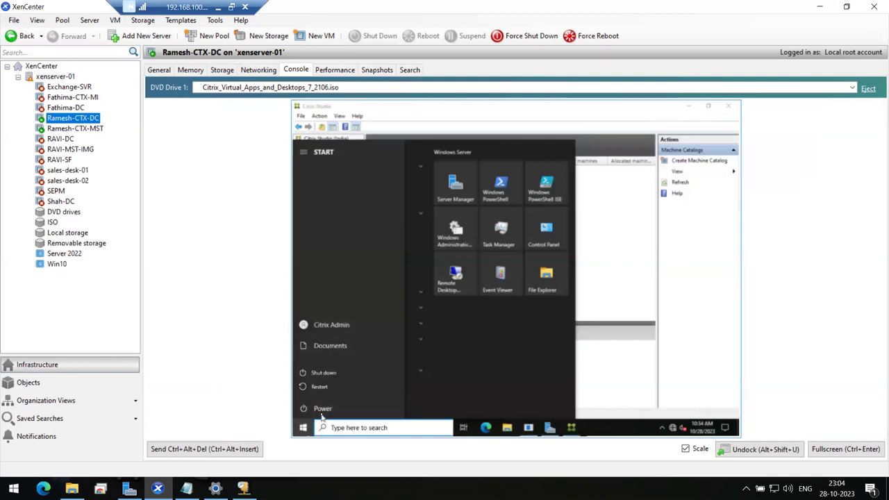
{"action": "left_click", "coordinate": [330, 369]}
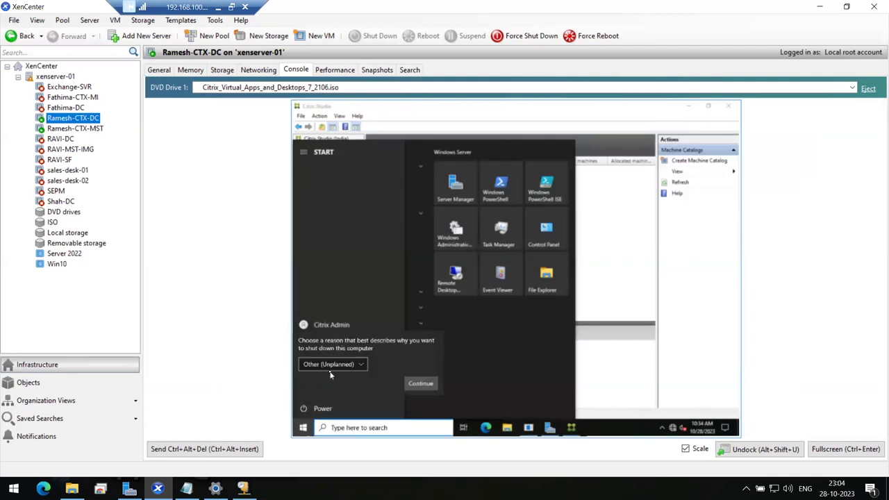
{"action": "left_click", "coordinate": [422, 385]}
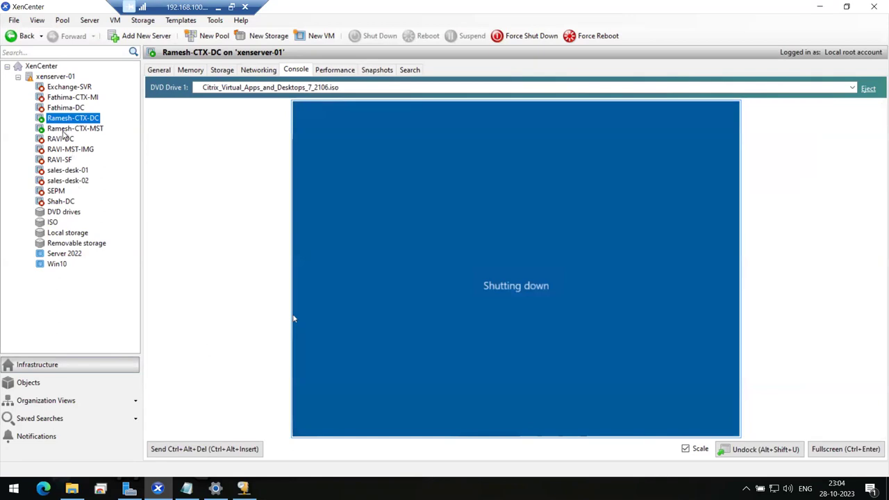
Step: Bring Ramesh-CTX-MST's console to its sign-in prompt
{"action": "left_click", "coordinate": [61, 131]}
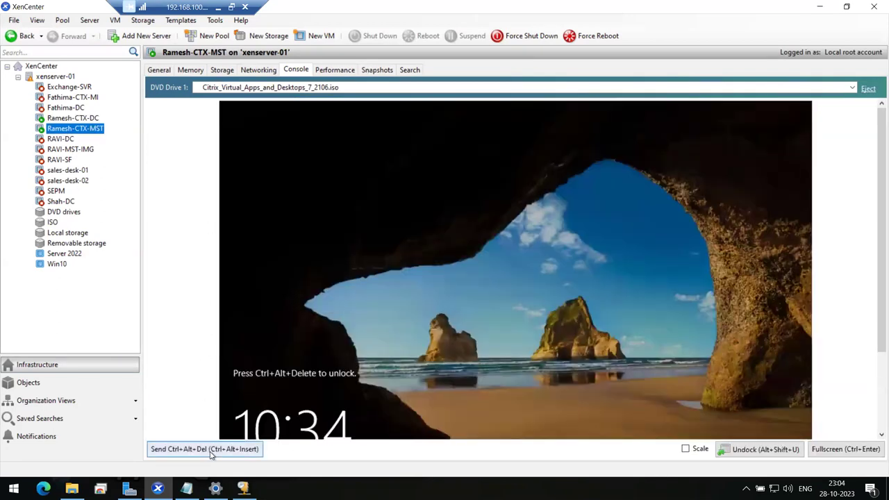
{"action": "left_click", "coordinate": [236, 448]}
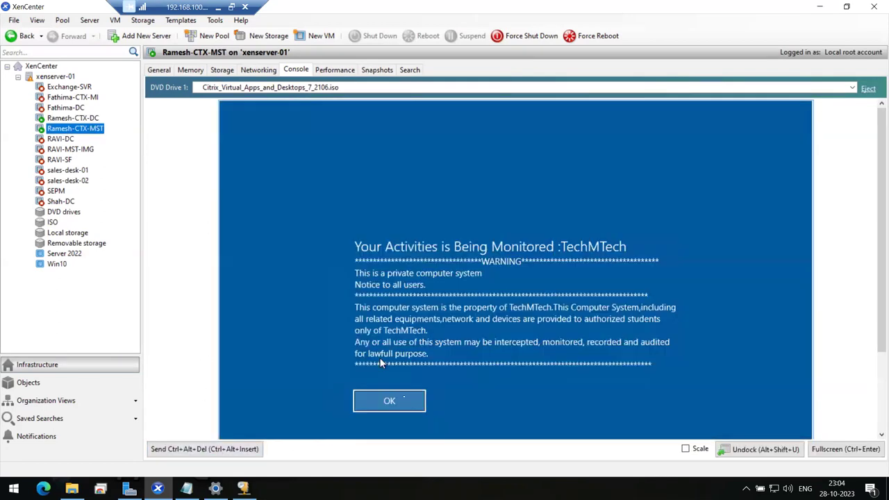
{"action": "left_click", "coordinate": [407, 400]}
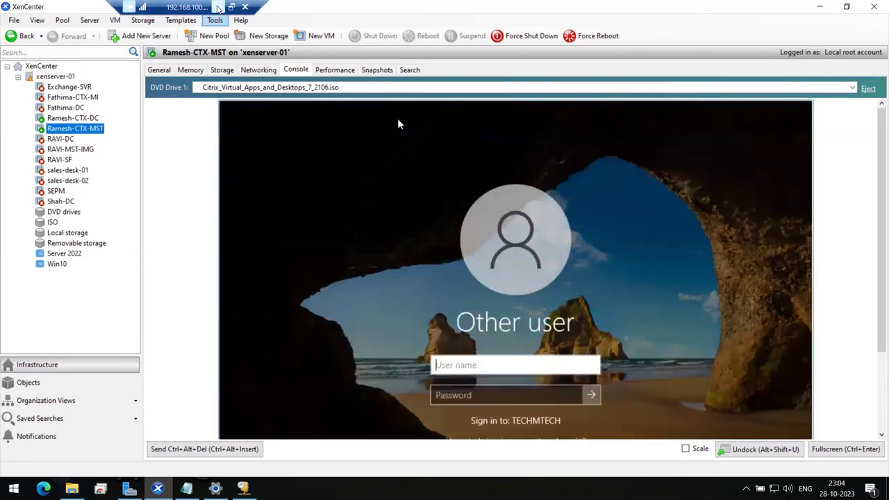